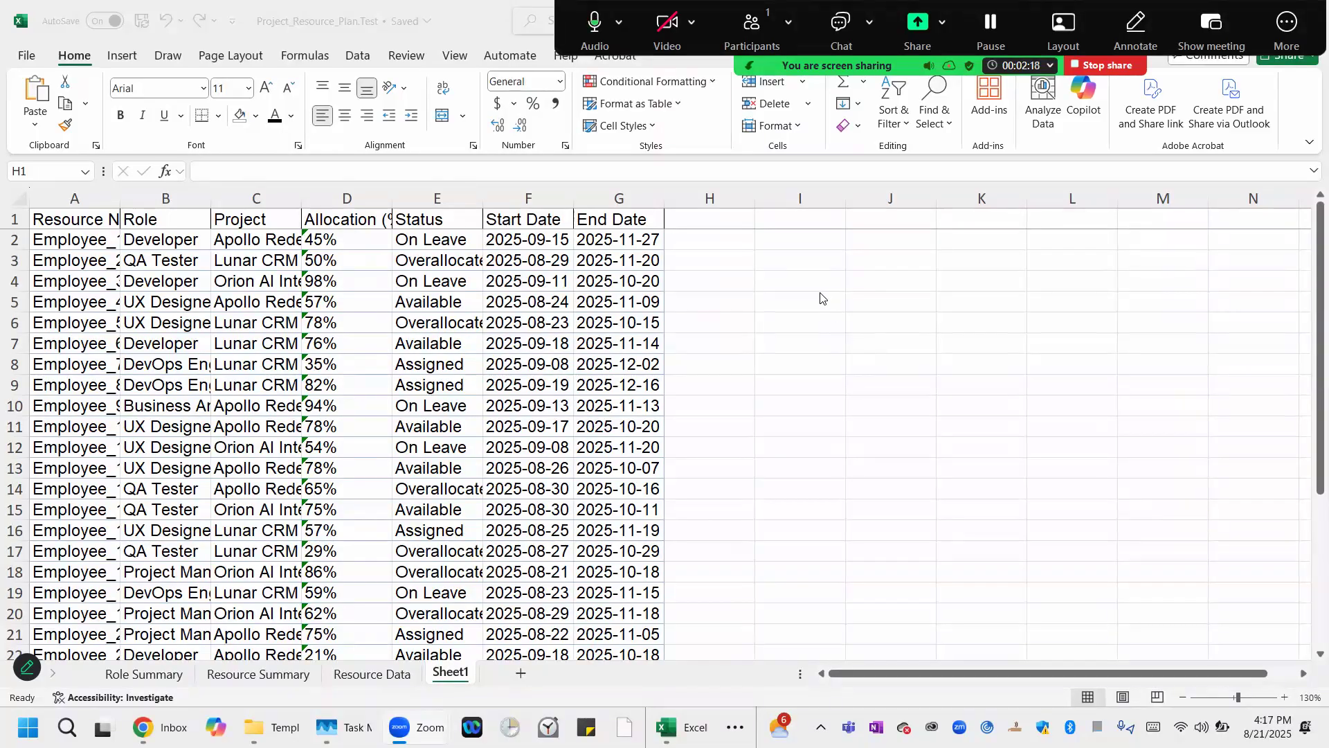
Inspect the header cells of the Resource Name, Role, Project, Allocation (%) and Status columns.
left_click(61, 217)
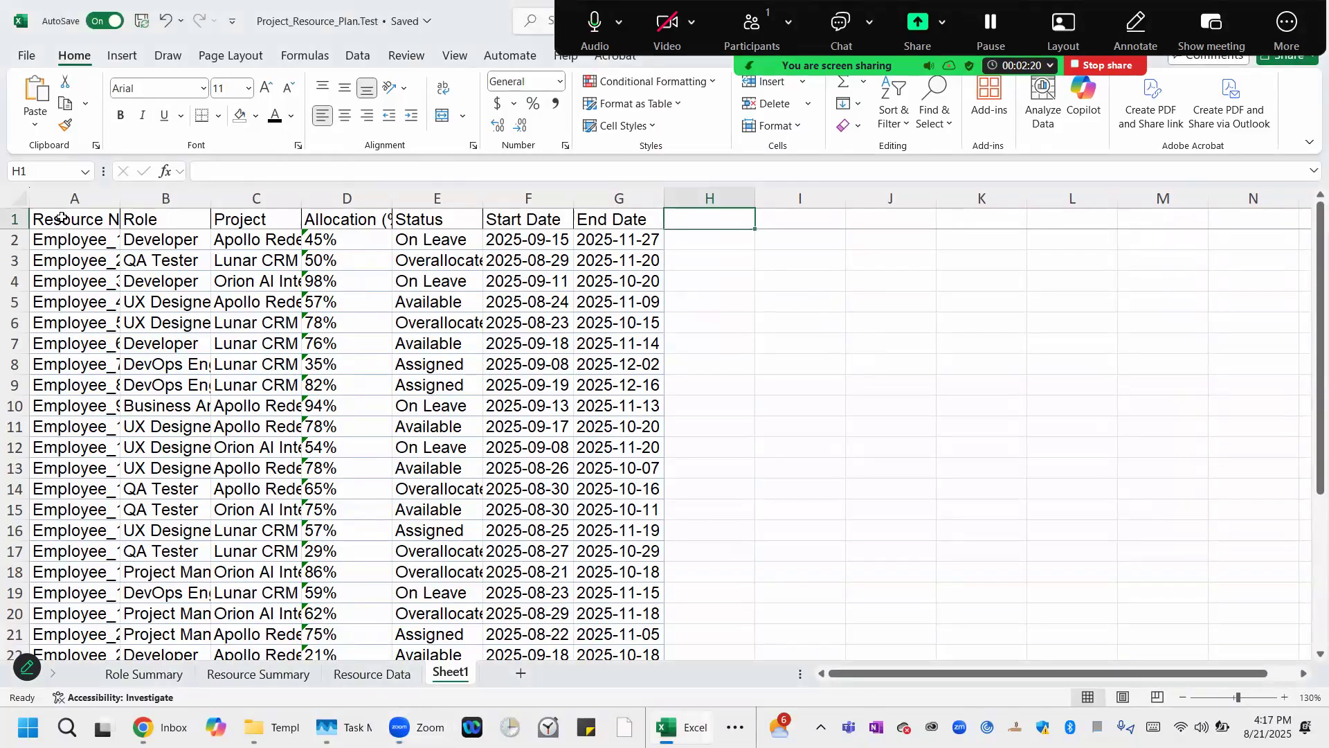
left_click(62, 218)
left_click(160, 217)
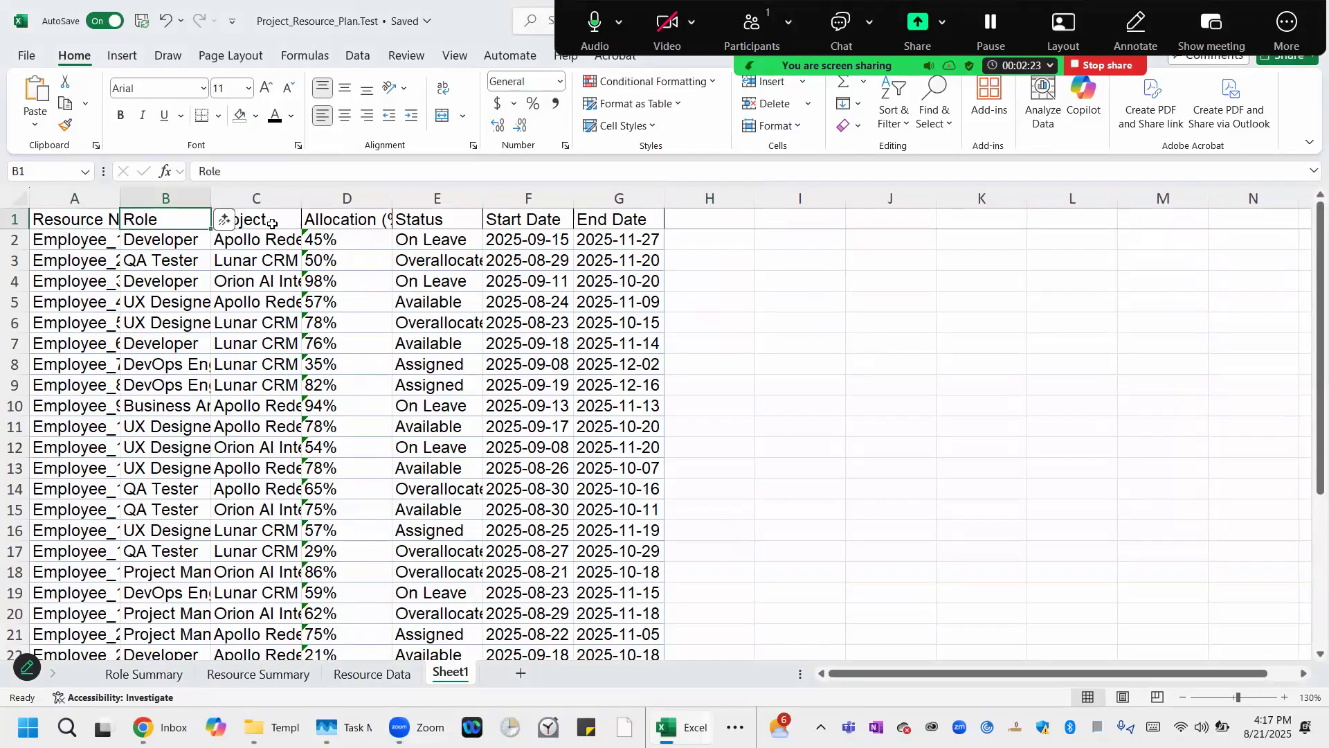
left_click(272, 224)
left_click(377, 221)
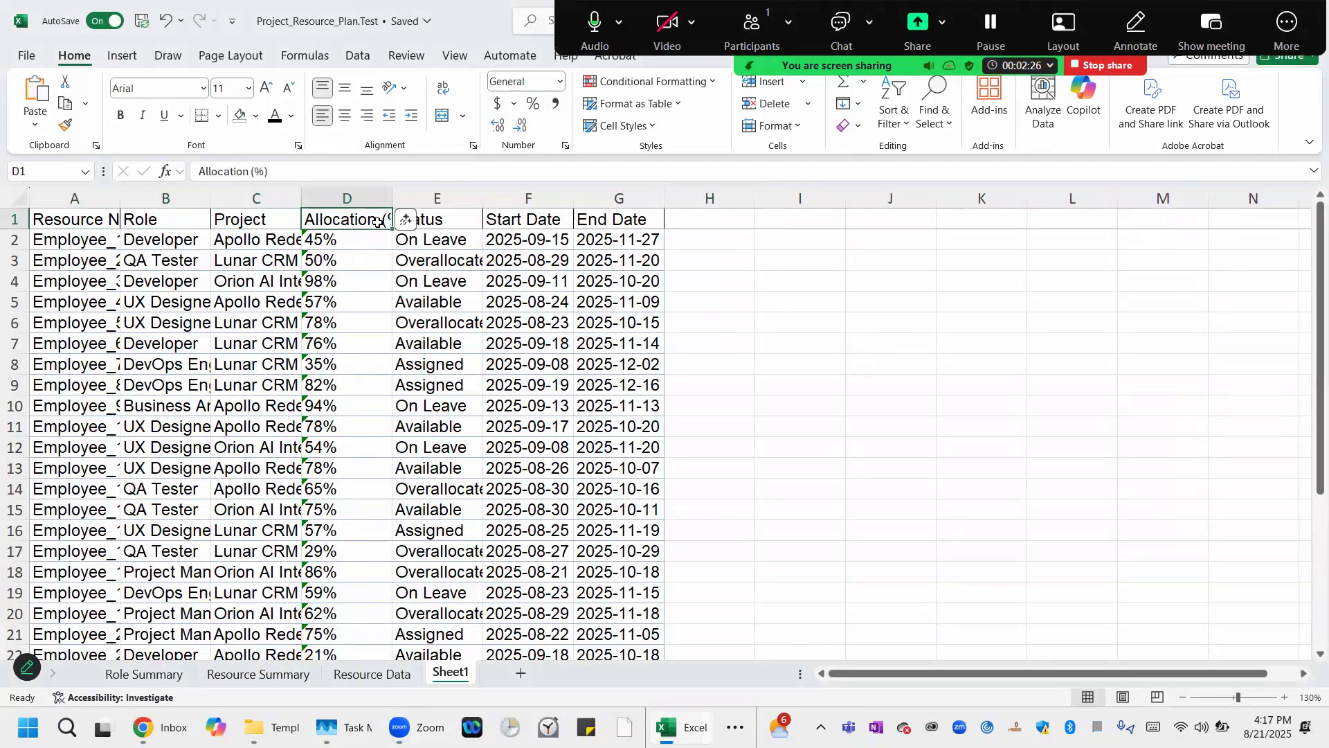
left_click(445, 221)
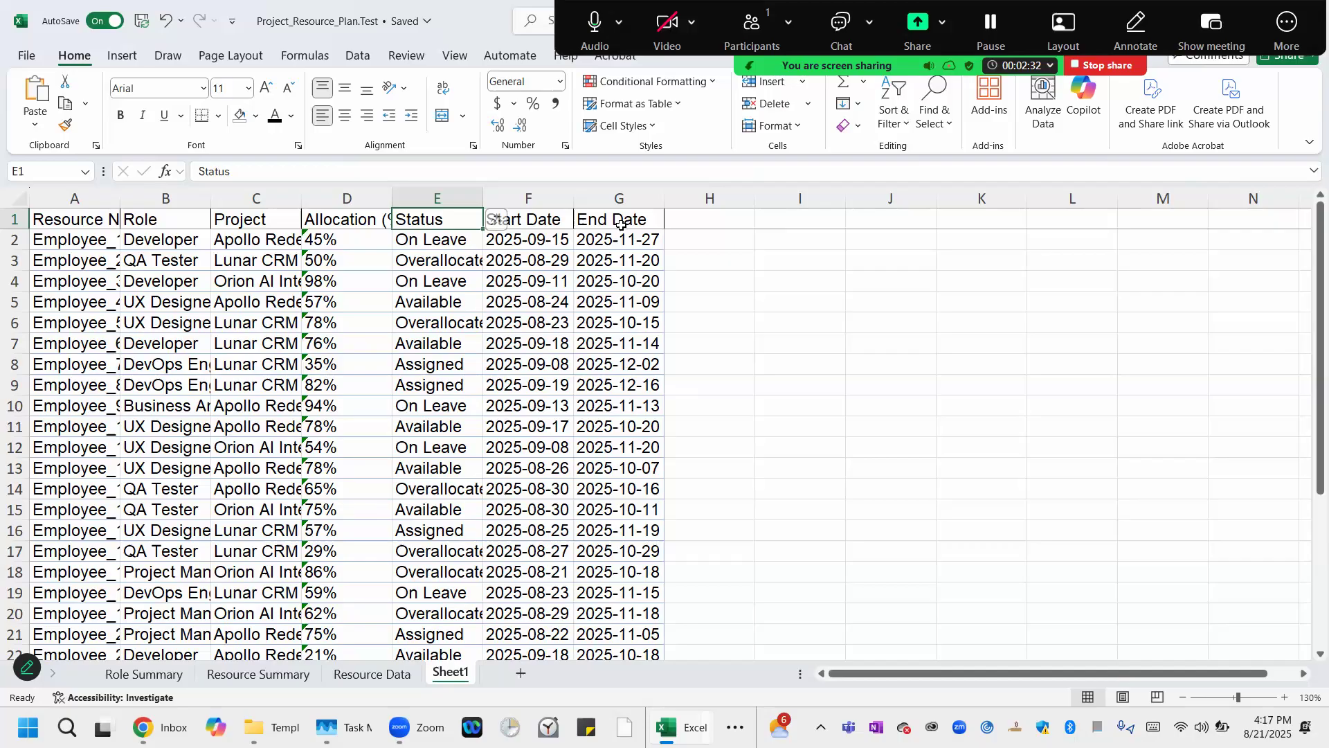
Select the whole sheet and autofit all column widths to their contents.
left_click(13, 200)
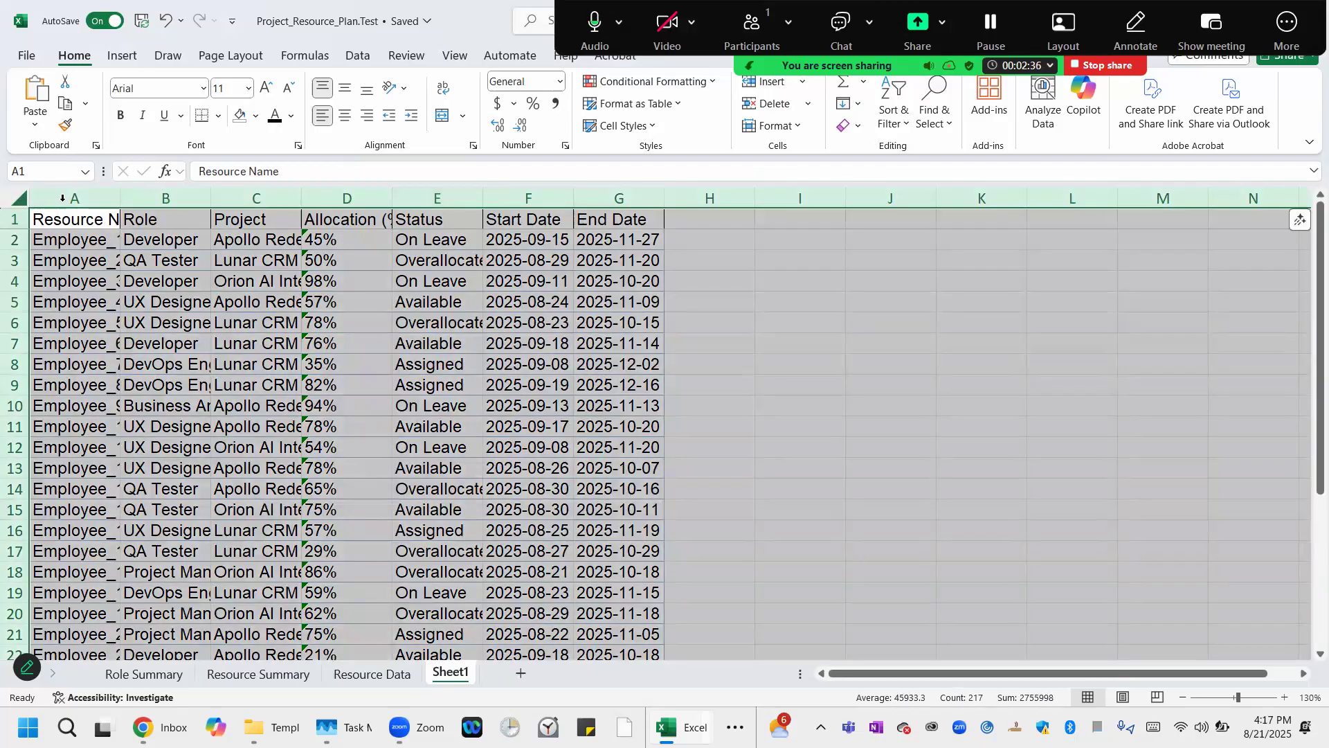
double_click(123, 195)
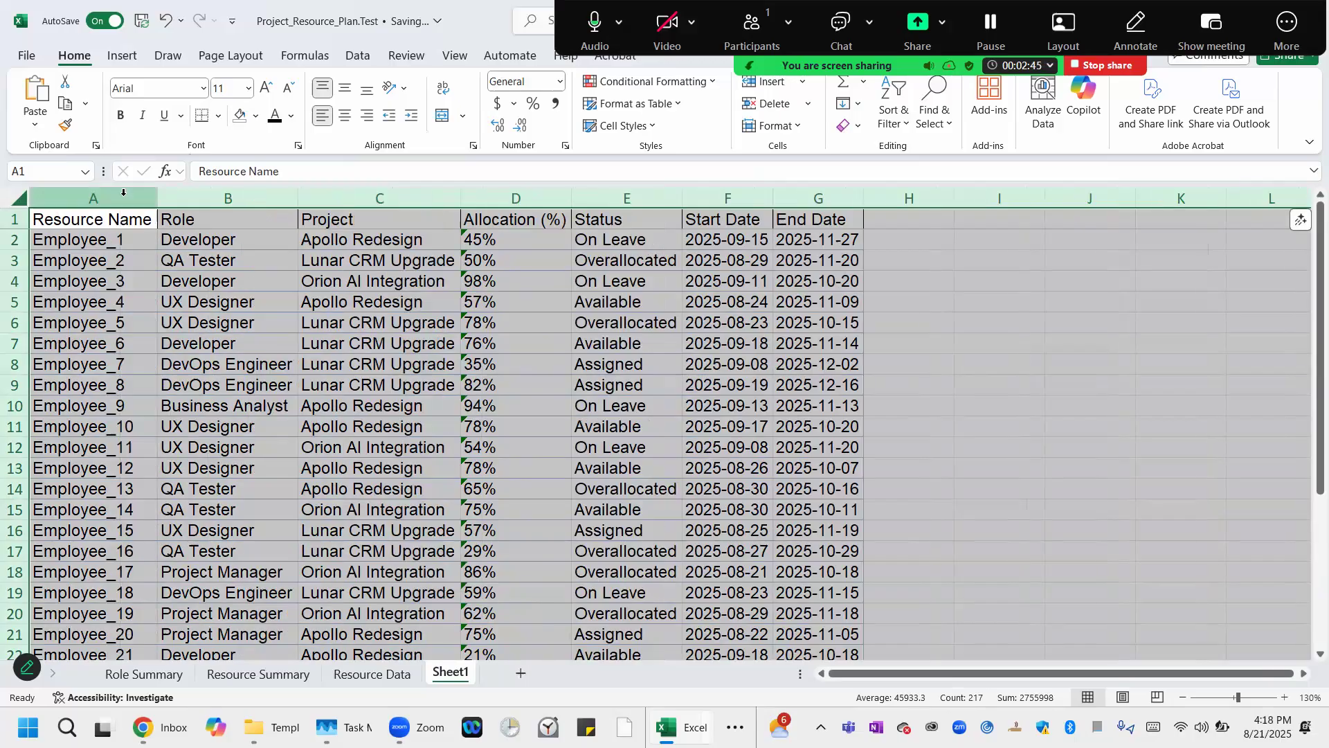
left_click(113, 226)
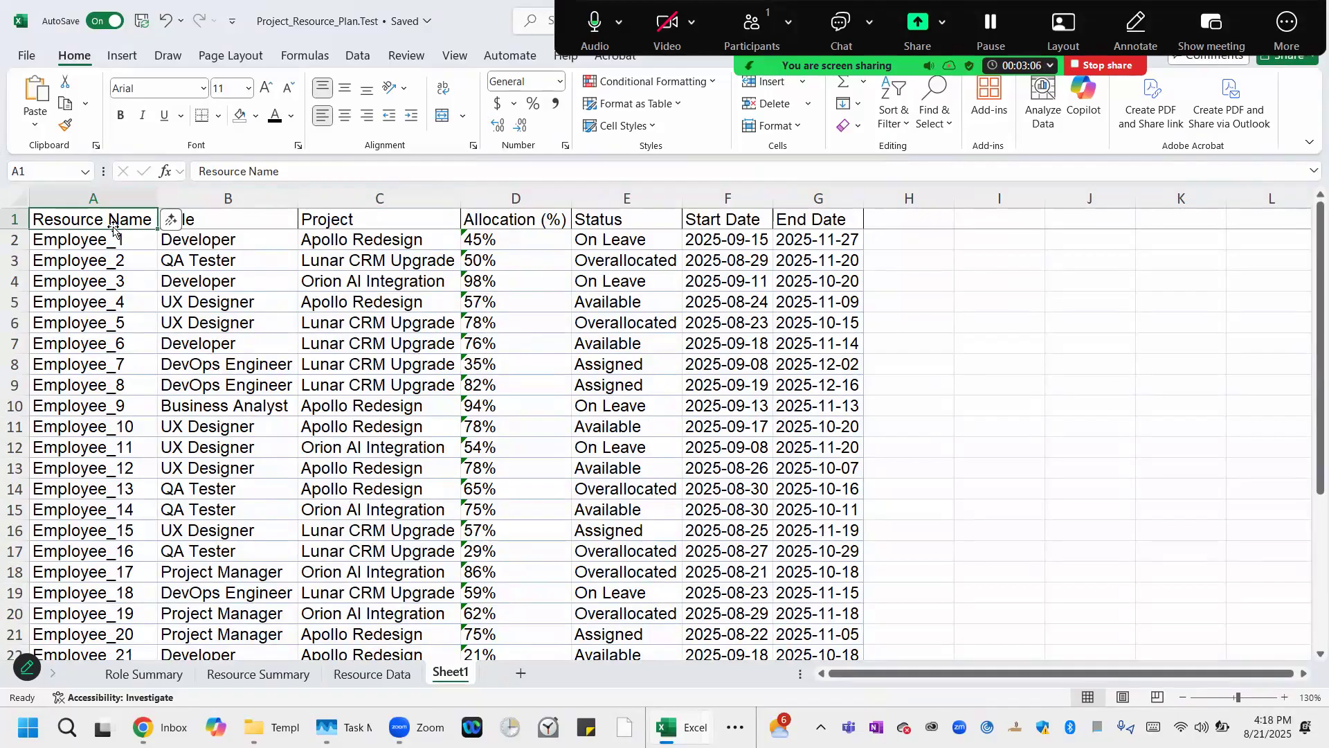
Format the data range A1:G31 as a table with headers using Blue, Table Style Medium 2.
key("shift+Right")
key("shift+Right")
key("shift+Right")
key("shift+Right")
key("shift+Right")
key("shift+Right")
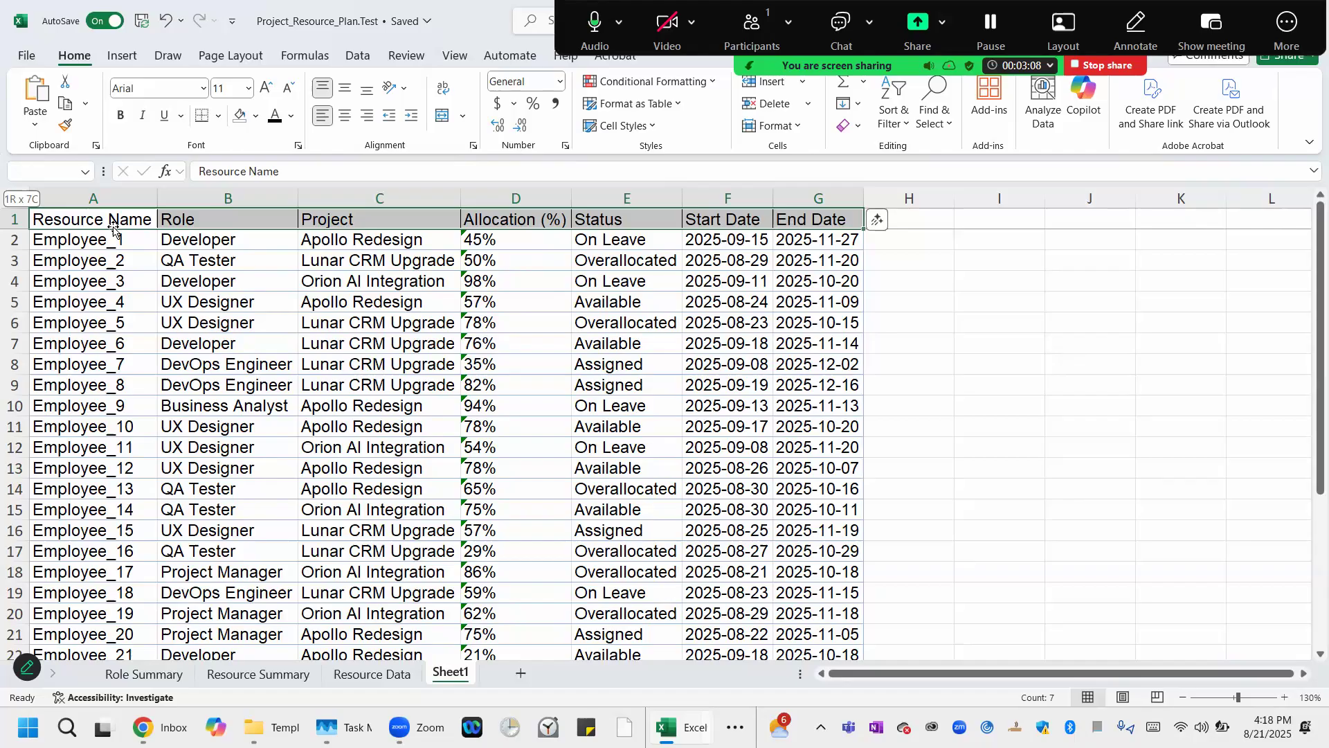
key("ctrl+shift+Down")
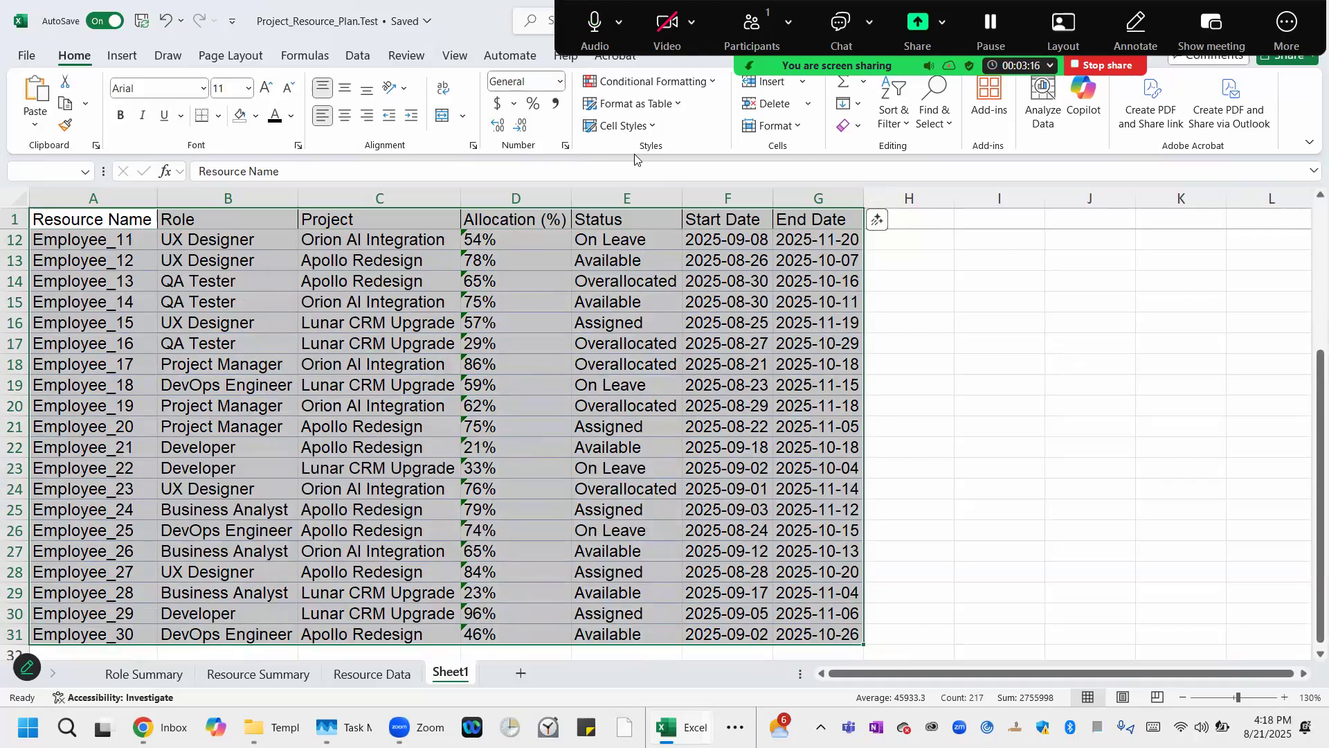
left_click(681, 105)
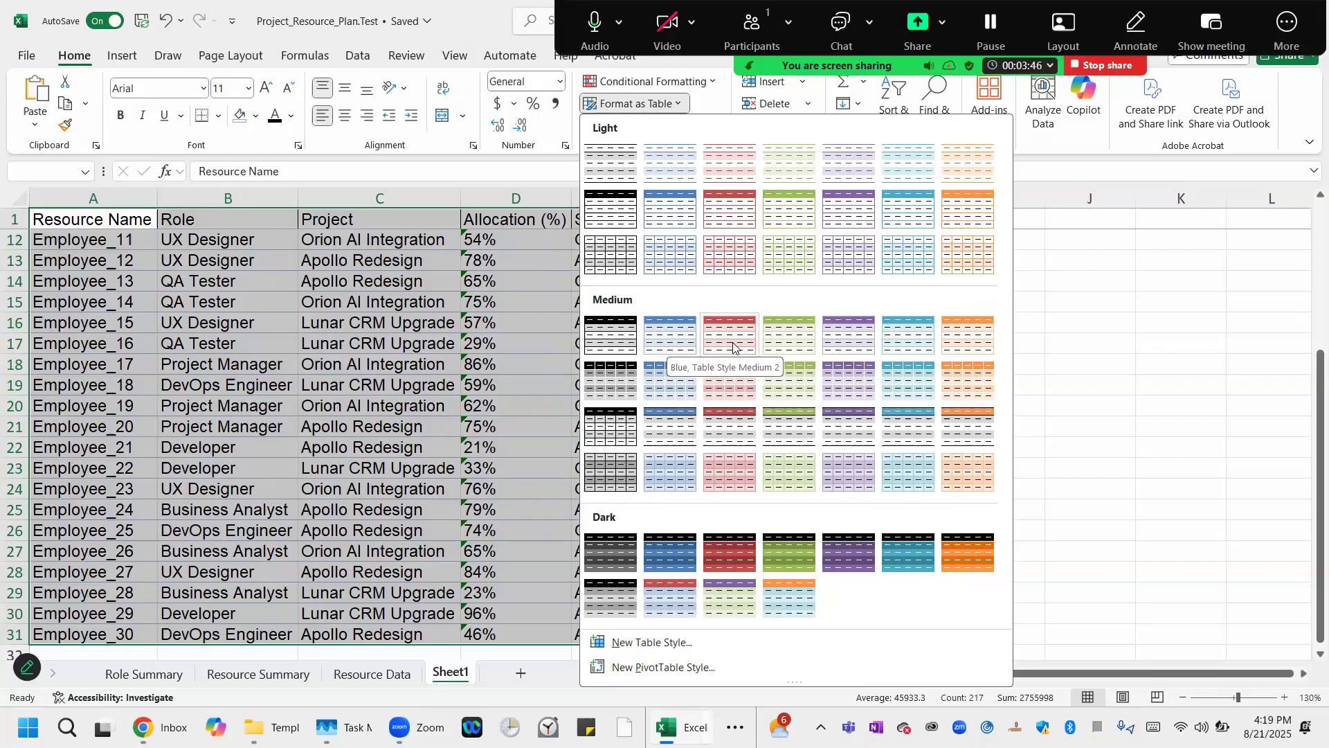
left_click(684, 339)
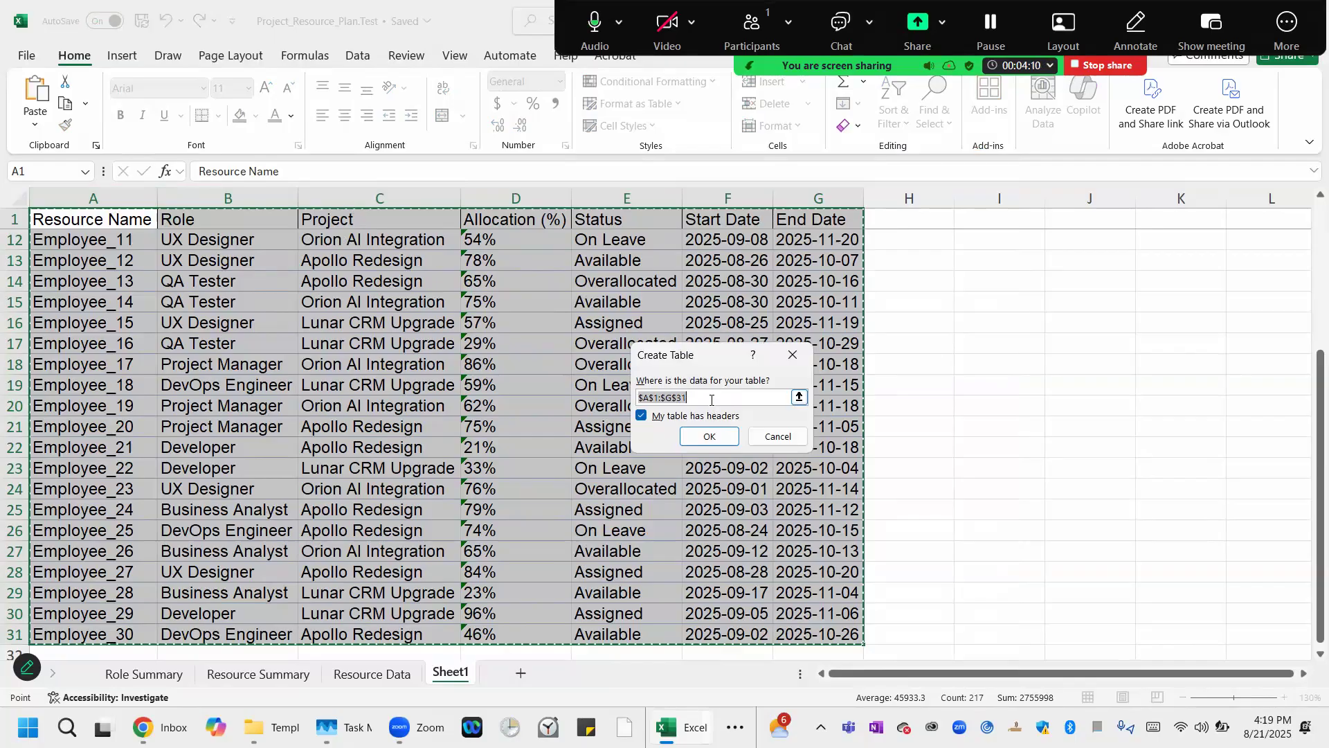
left_click(710, 436)
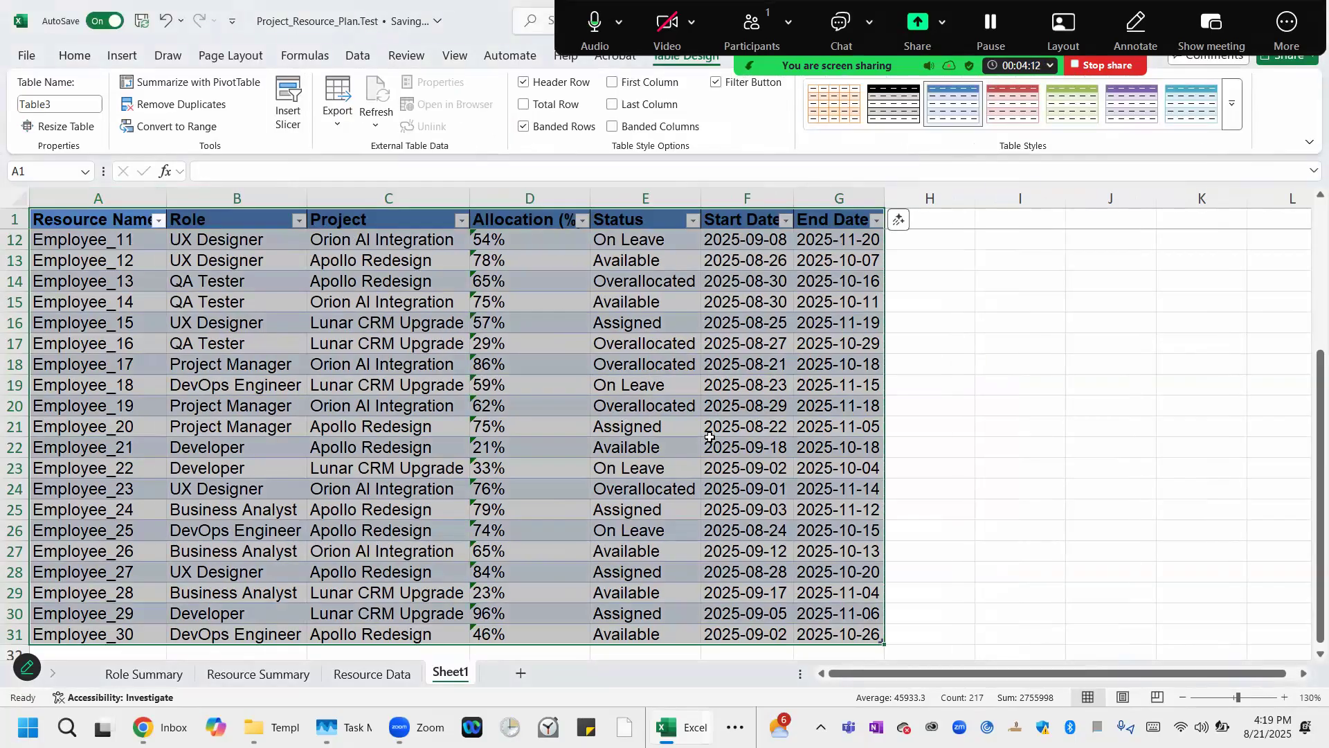
Autofit all column widths of the new table.
left_click(18, 200)
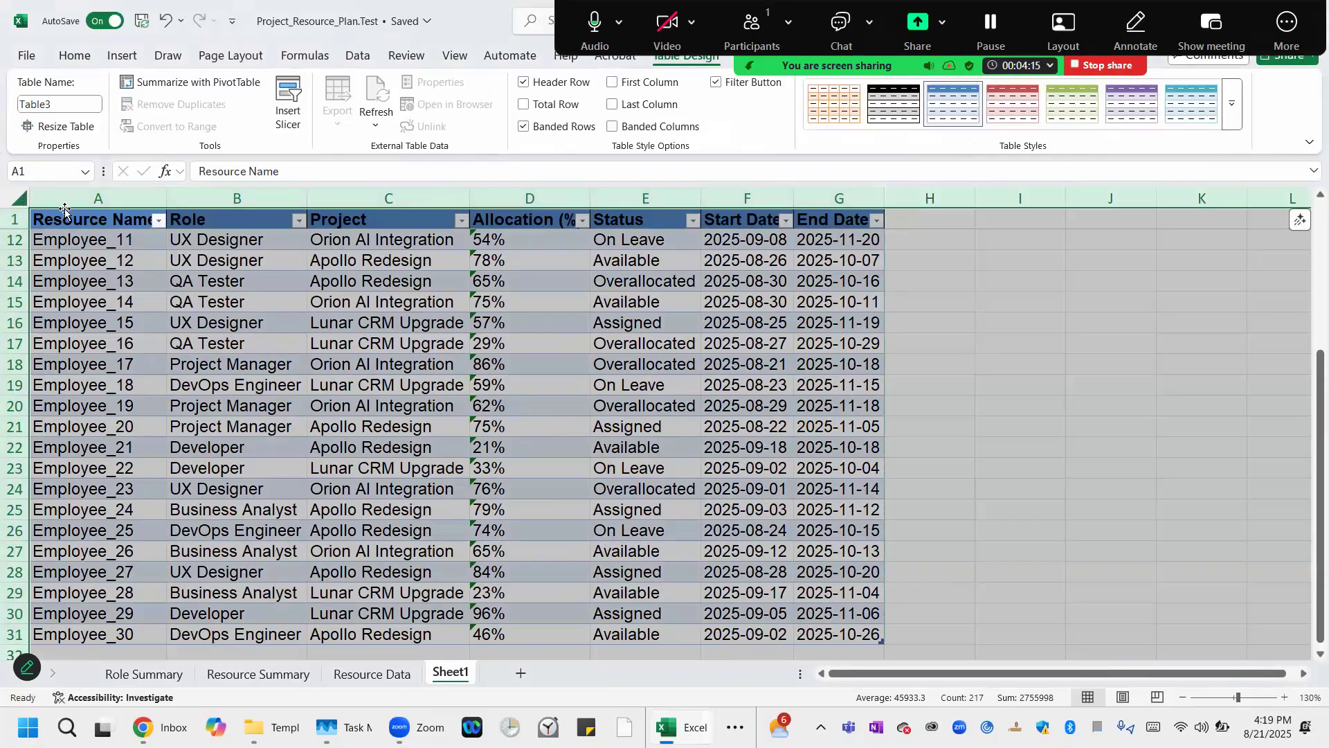
double_click(166, 200)
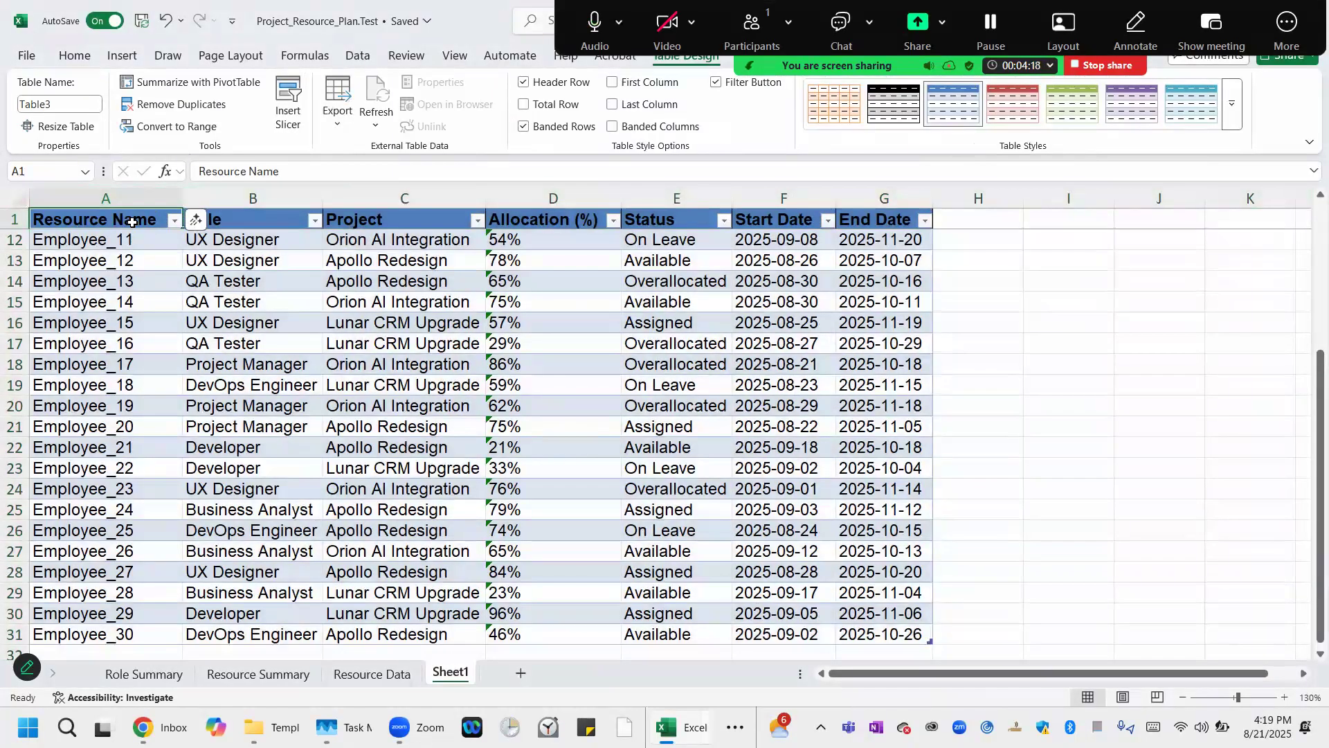
Set the header row font colour to white and increase its font size to 14 pt.
left_click(14, 219)
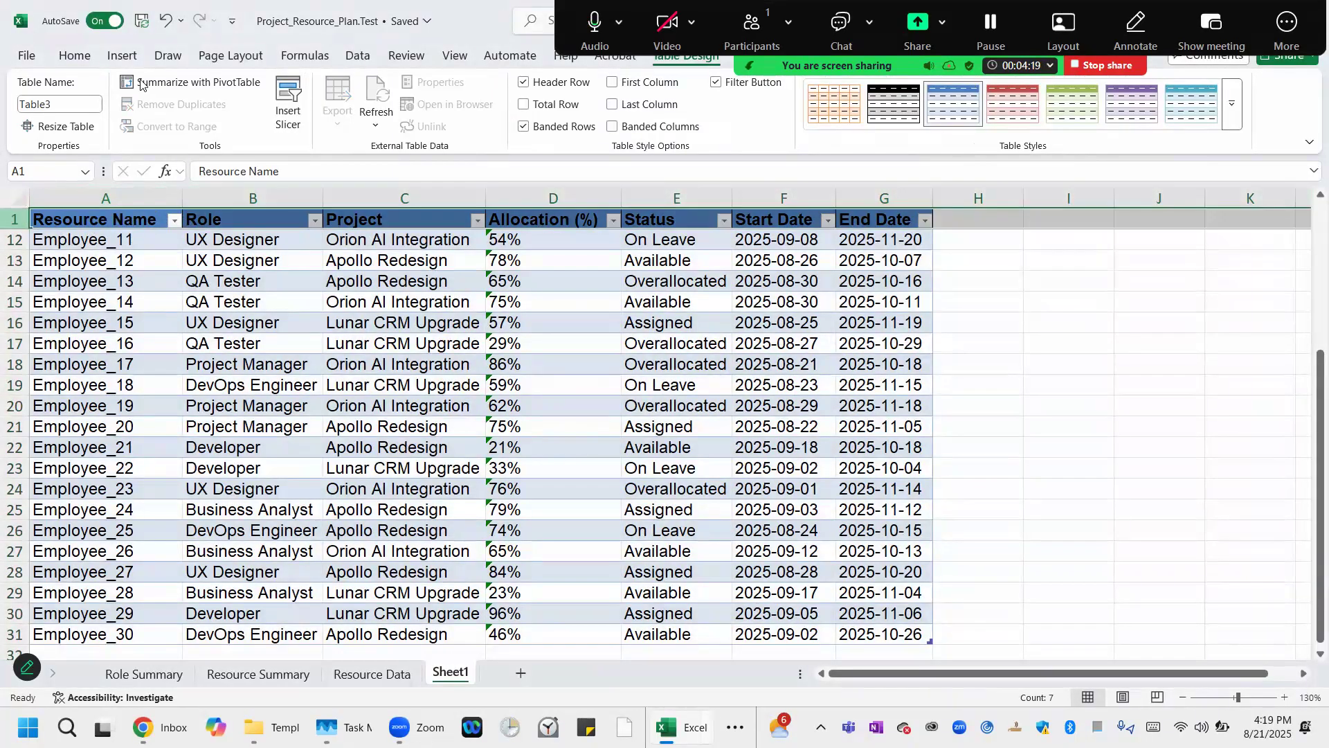
left_click(74, 55)
left_click(293, 118)
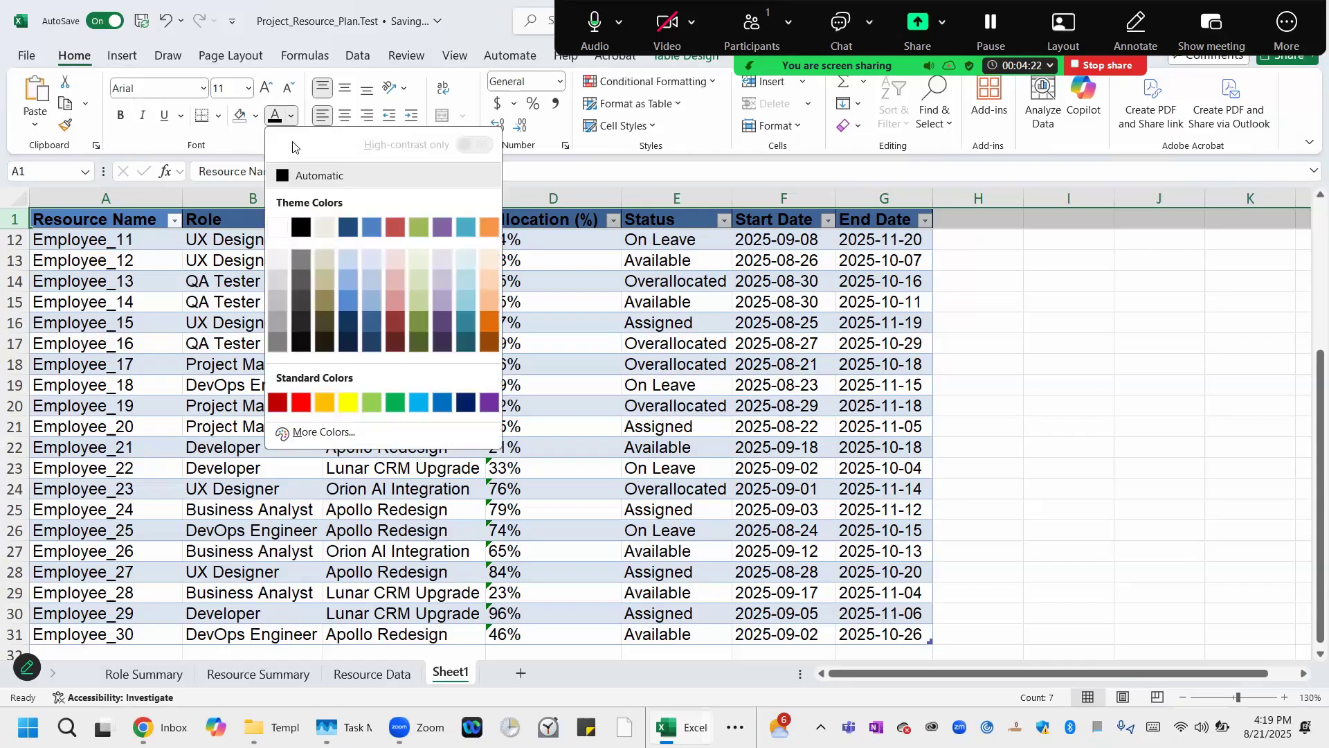
left_click(281, 224)
left_click(269, 89)
left_click(270, 91)
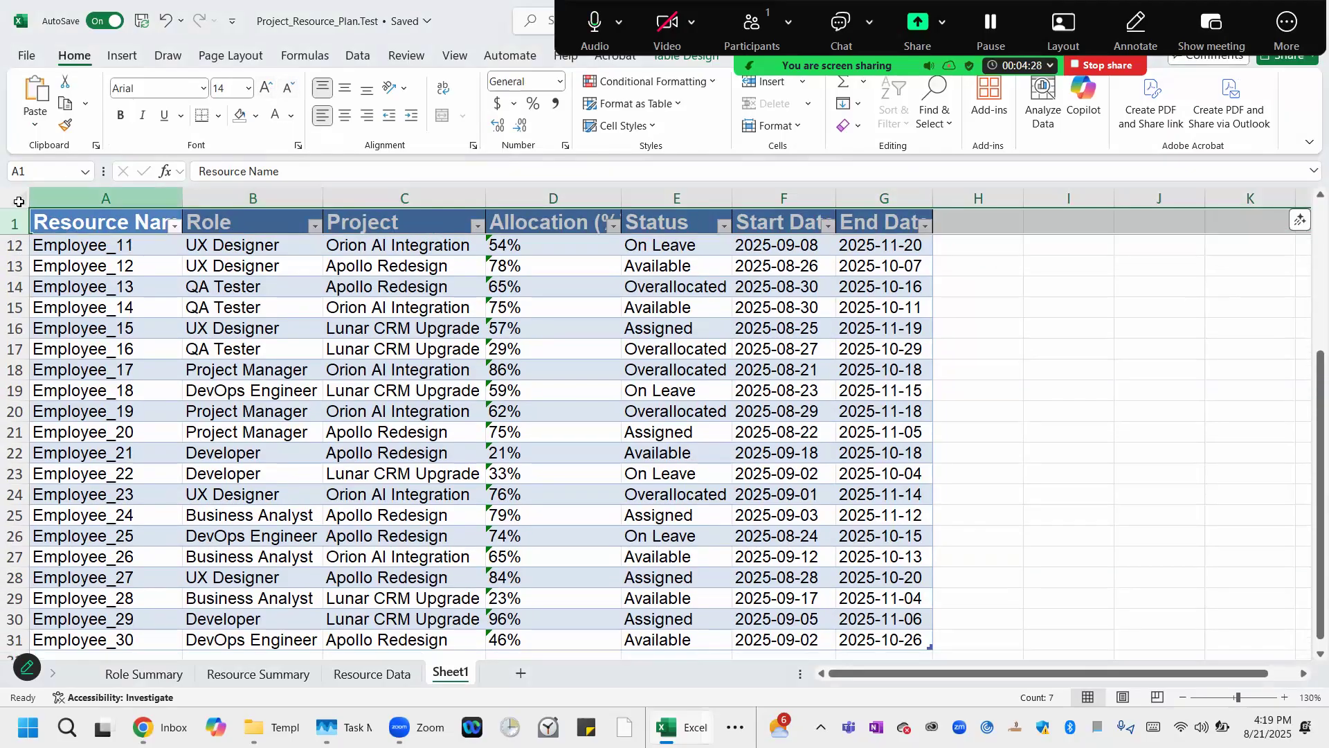
Autofit the columns again to fit the larger header text.
left_click(19, 200)
double_click(183, 199)
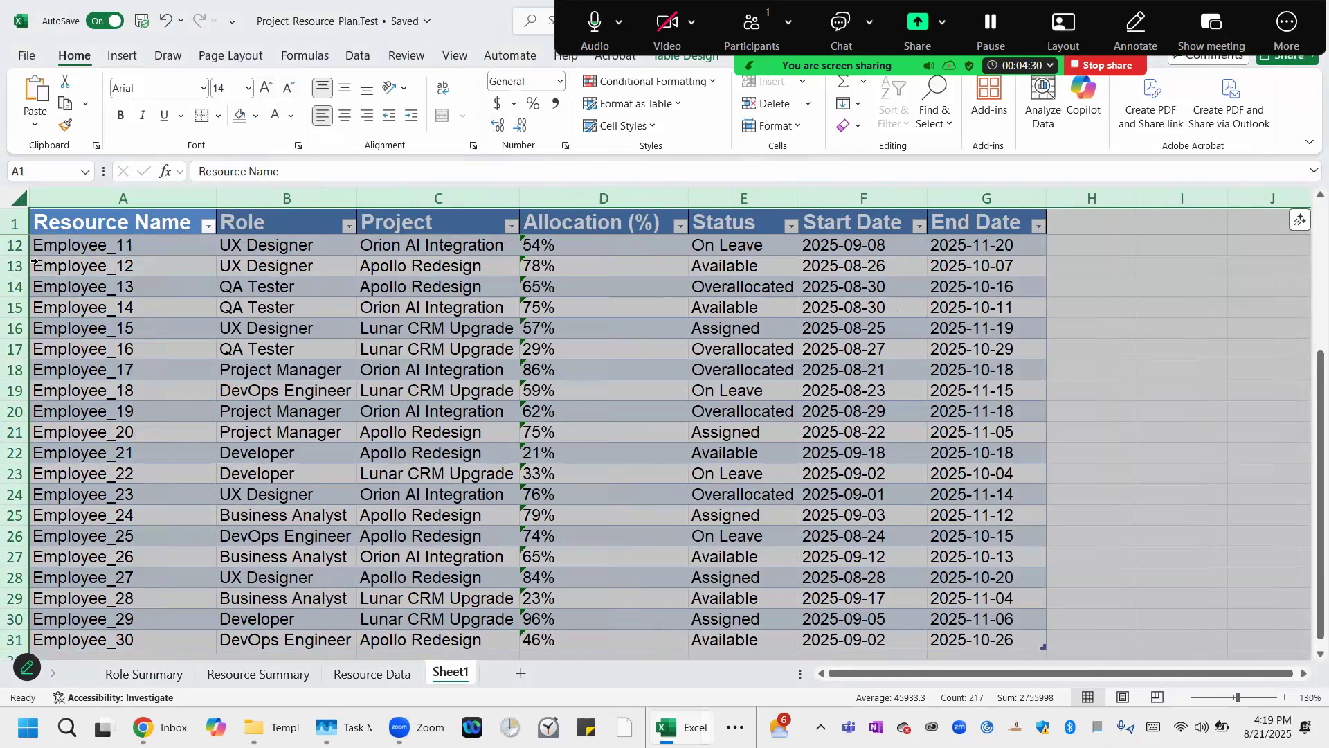
Unfreeze the existing frozen panes on the sheet.
left_click(11, 245)
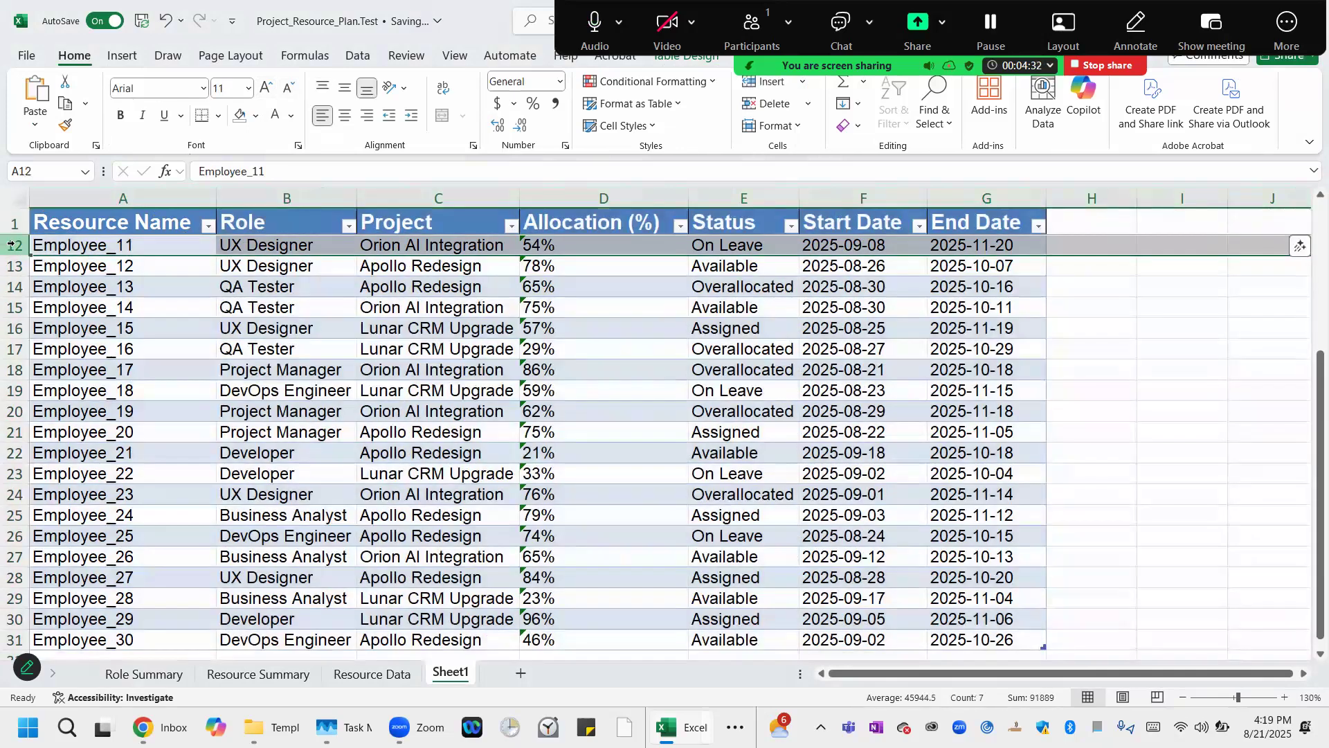
left_click(456, 55)
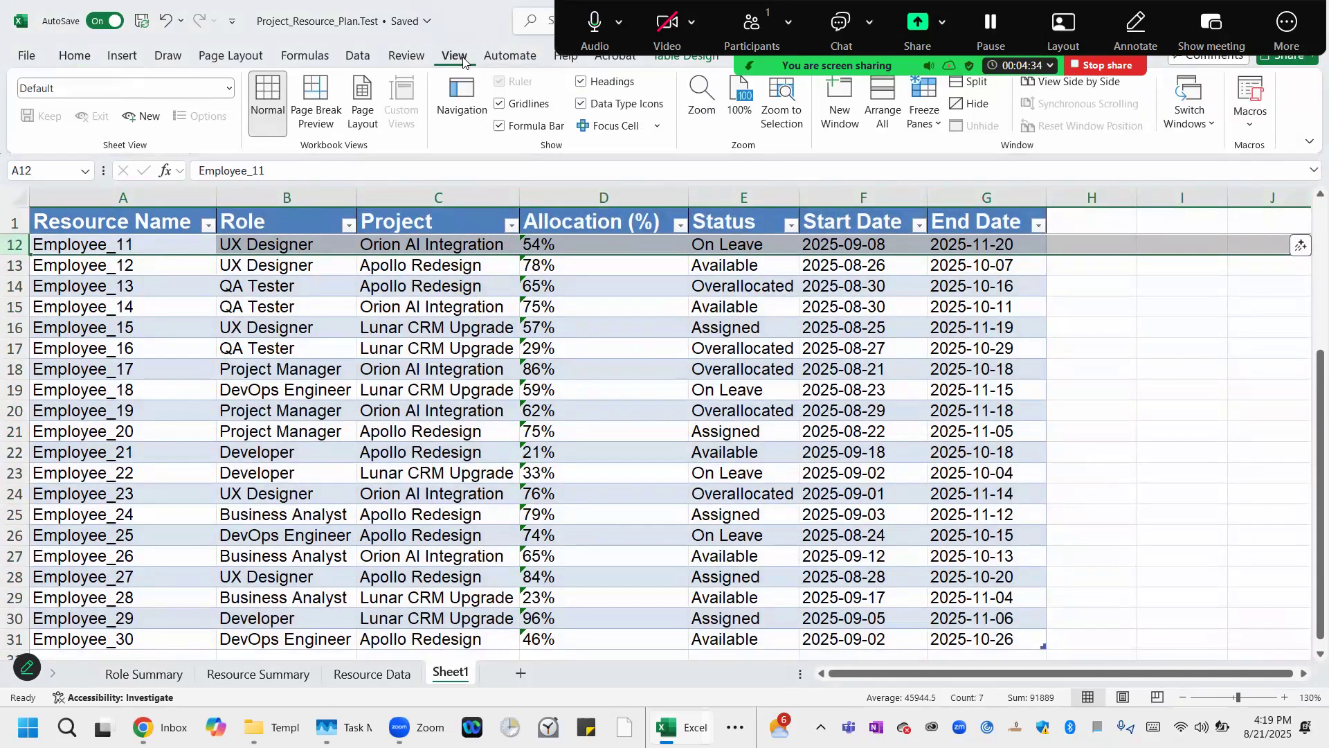
left_click(912, 117)
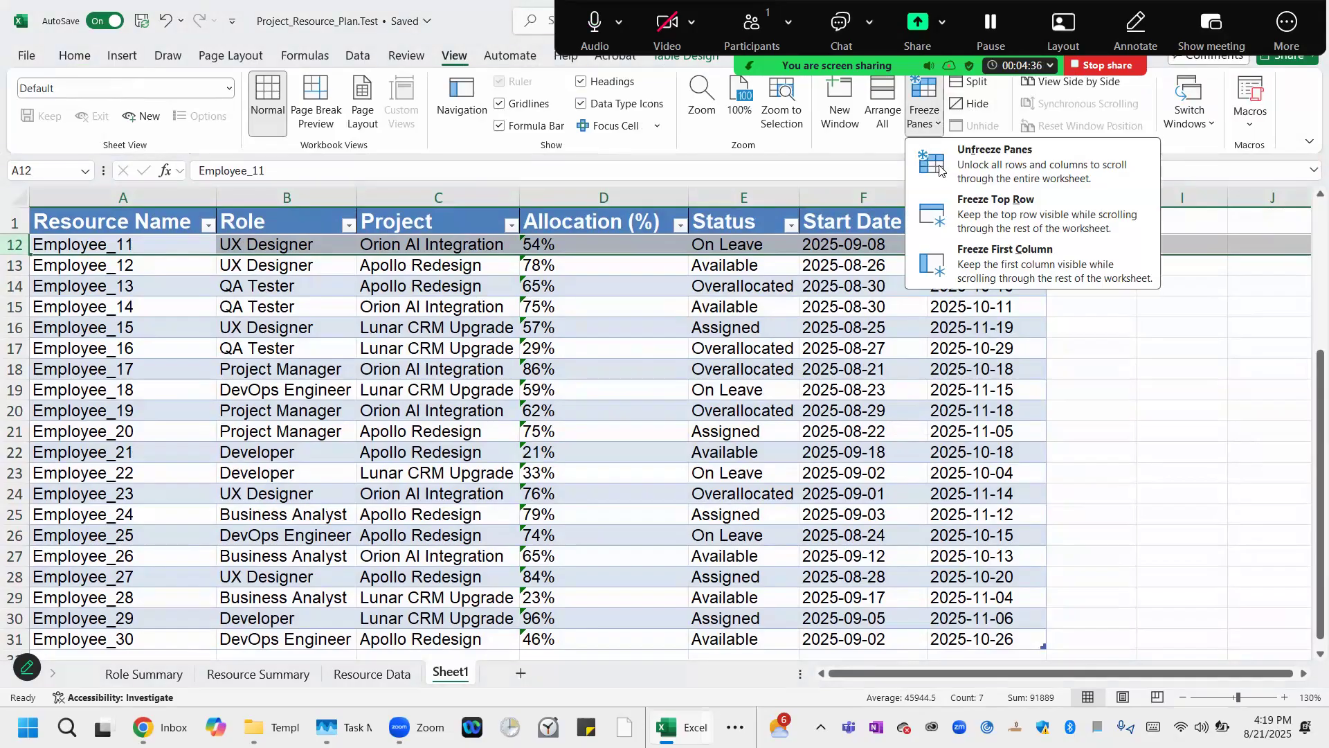
left_click(965, 163)
Freeze panes below row 1 so the header row stays visible.
left_click(928, 122)
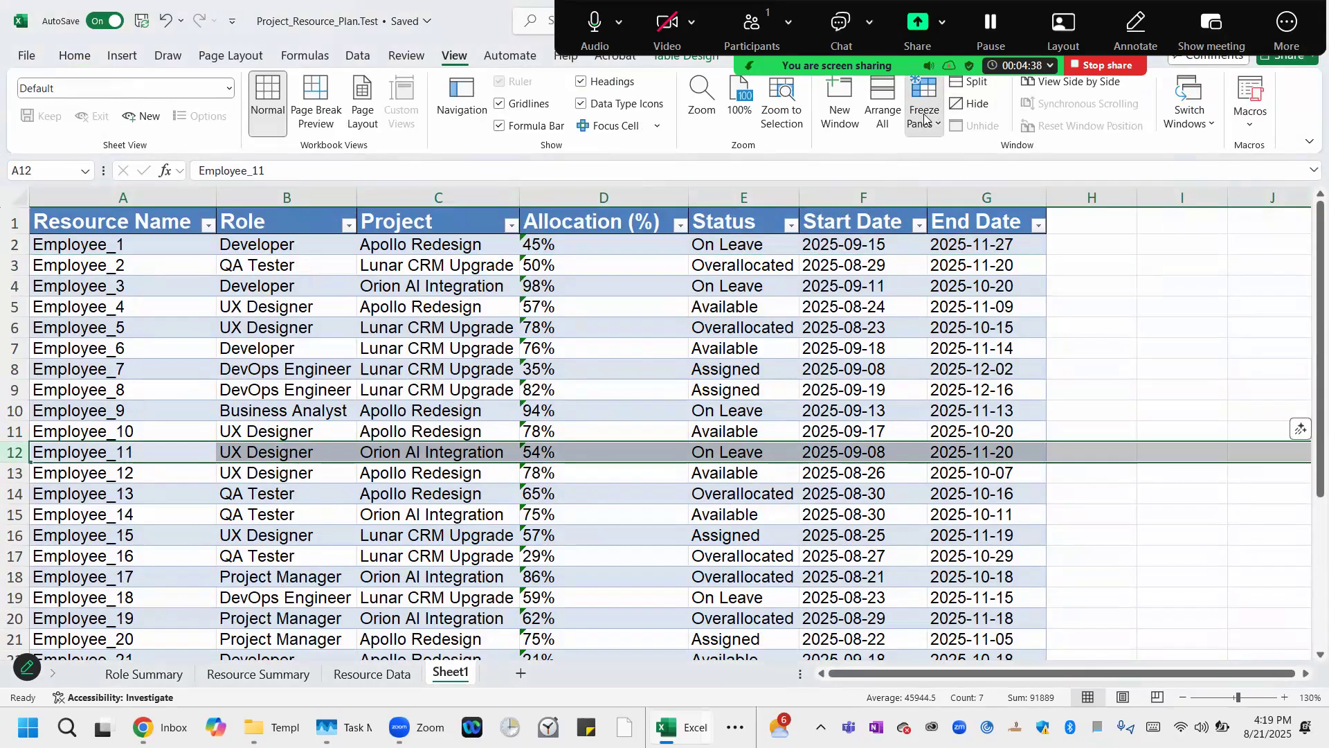
left_click(10, 243)
left_click(11, 244)
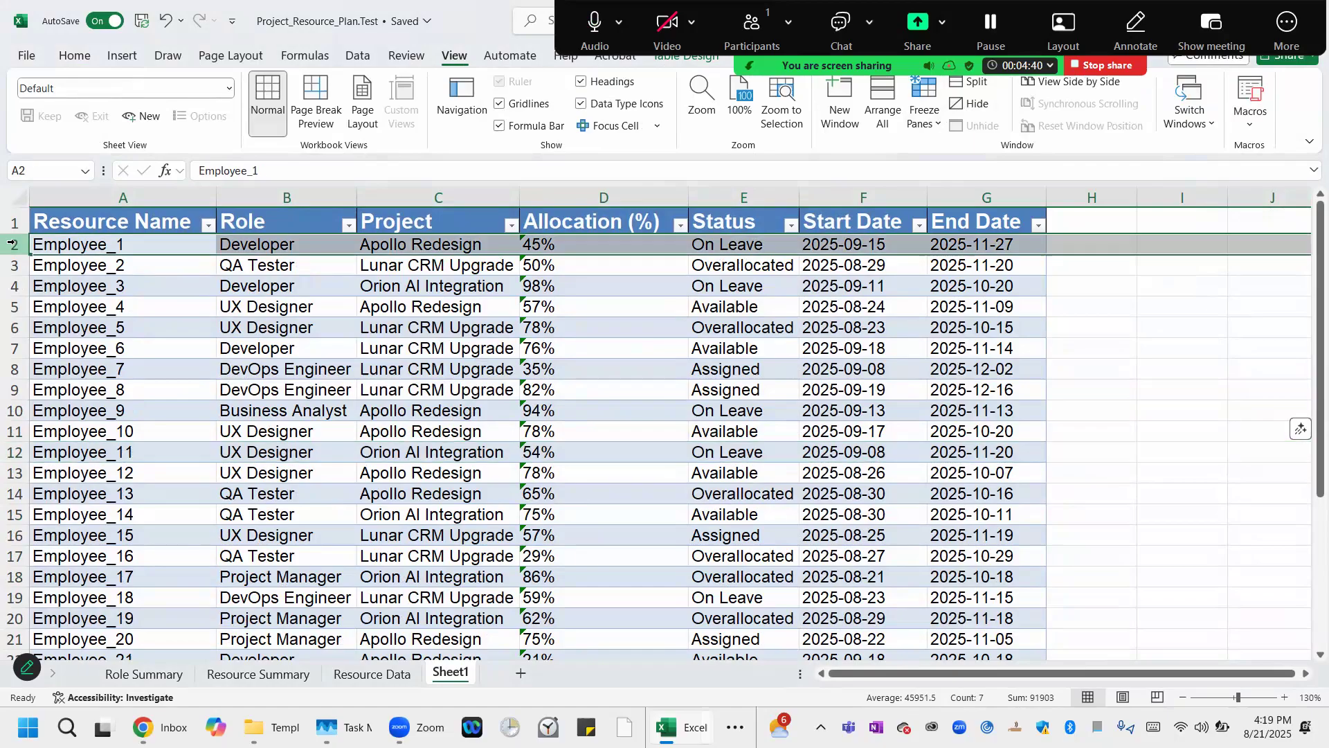
left_click(919, 127)
left_click(969, 150)
Move through the table cells with the arrow keys to check the frozen header row.
left_click(140, 223)
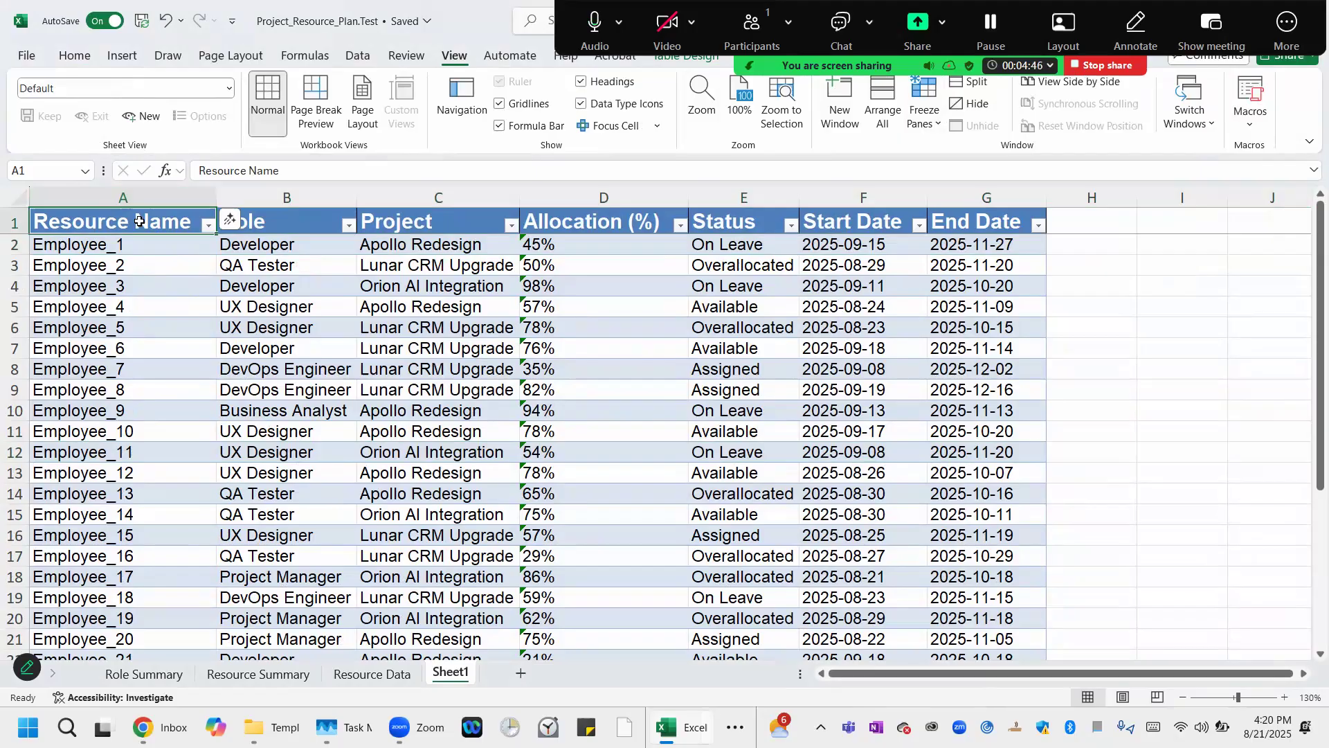
key("Down")
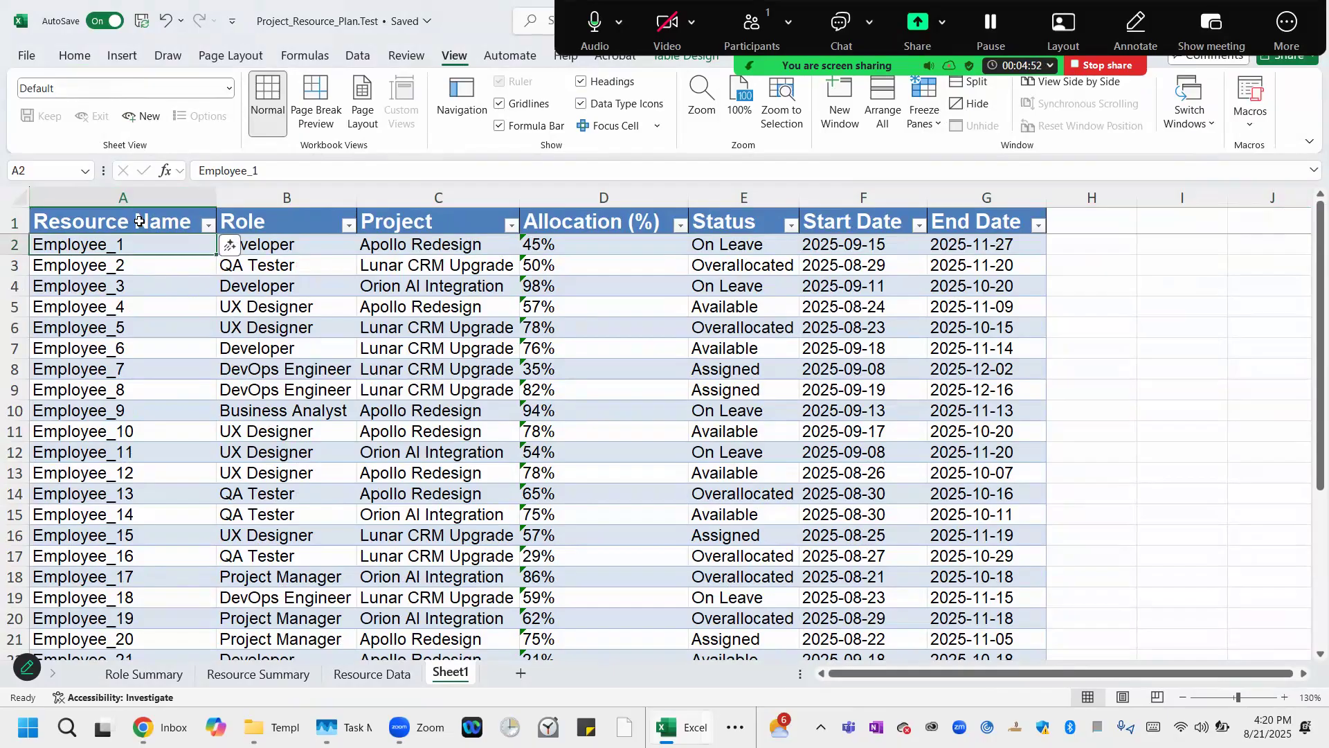
key("Right")
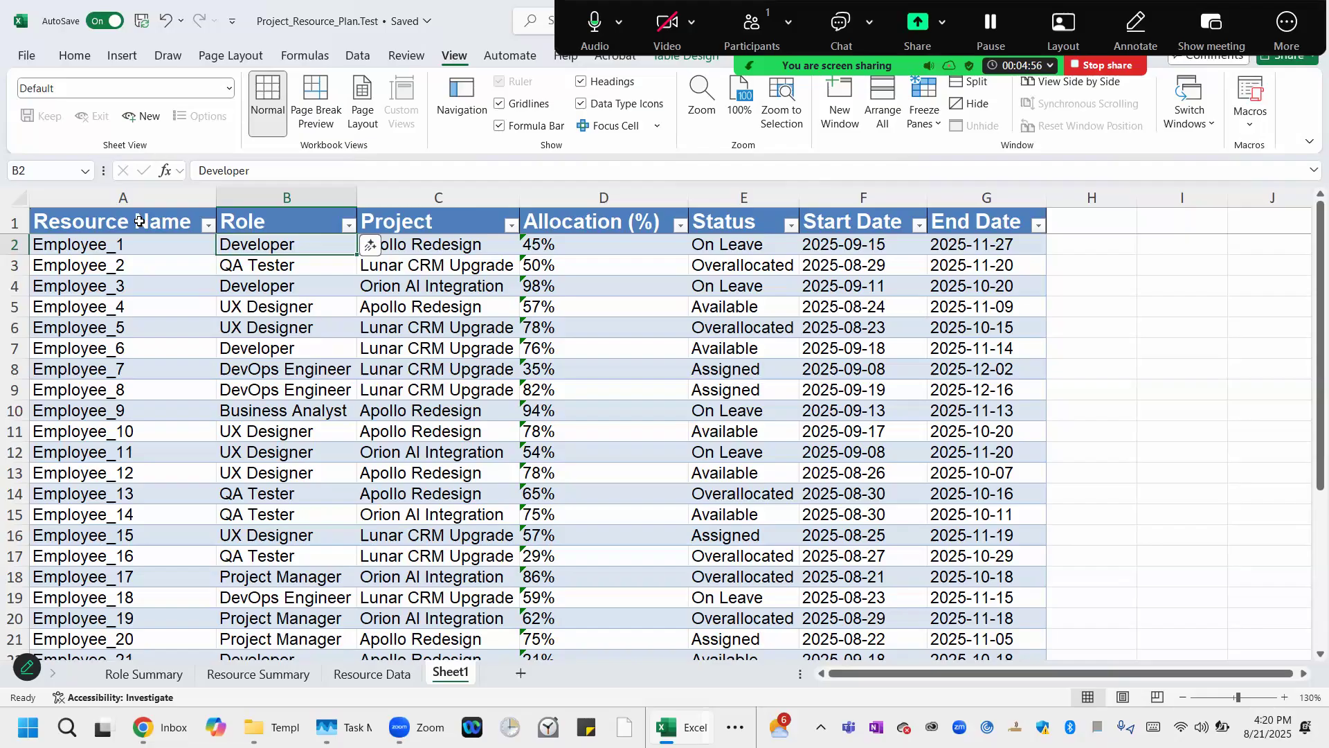
key("Right")
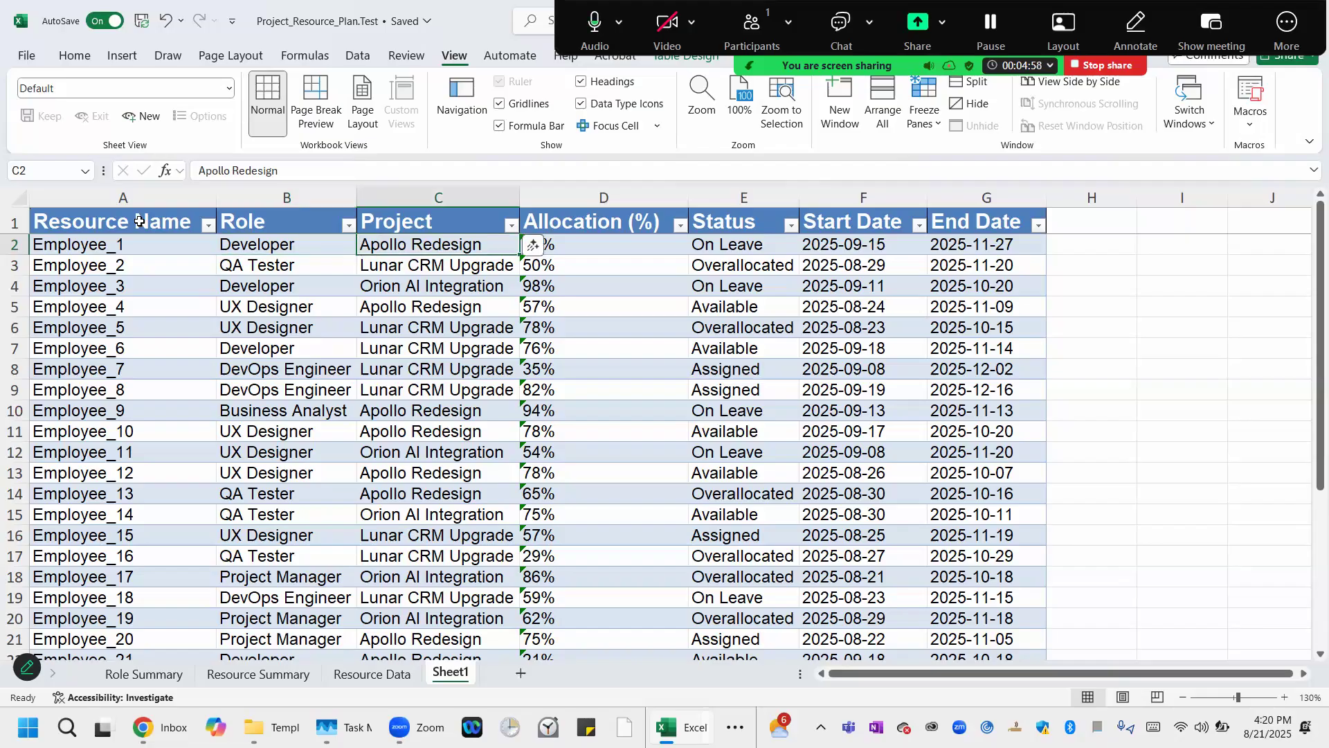
key("Right")
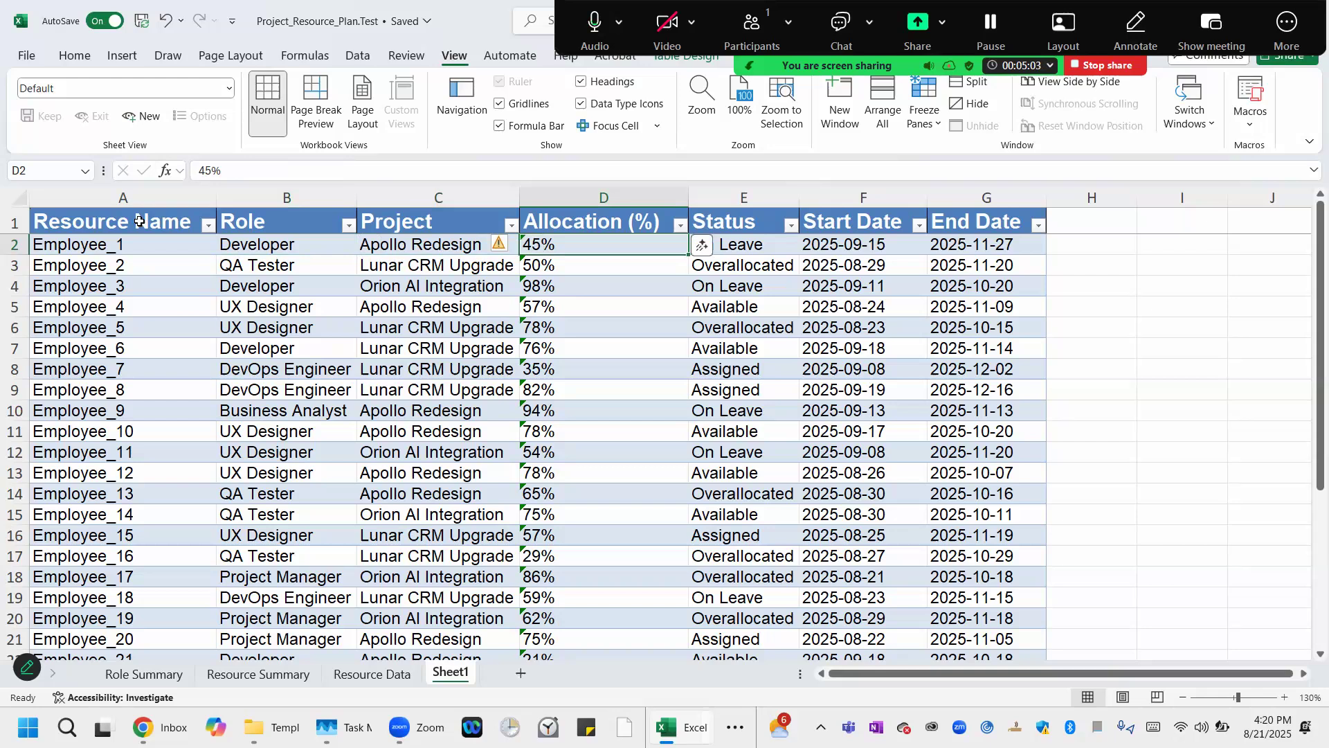
key("Left")
key("Left")
key("Left")
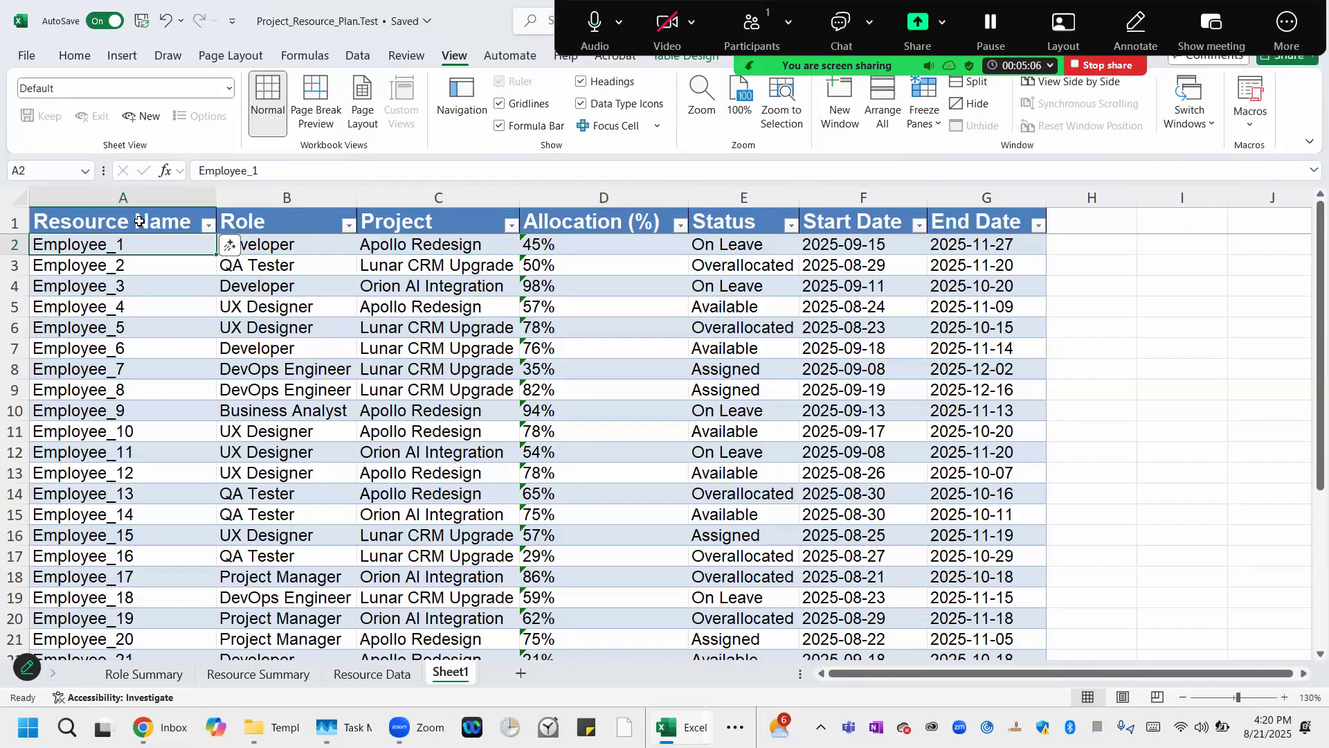
key("Down")
key("Down")
key("Down")
key("Down")
key("Down")
key("Down")
key("Down")
key("Down")
key("Down")
key("Down")
key("Down")
key("Down")
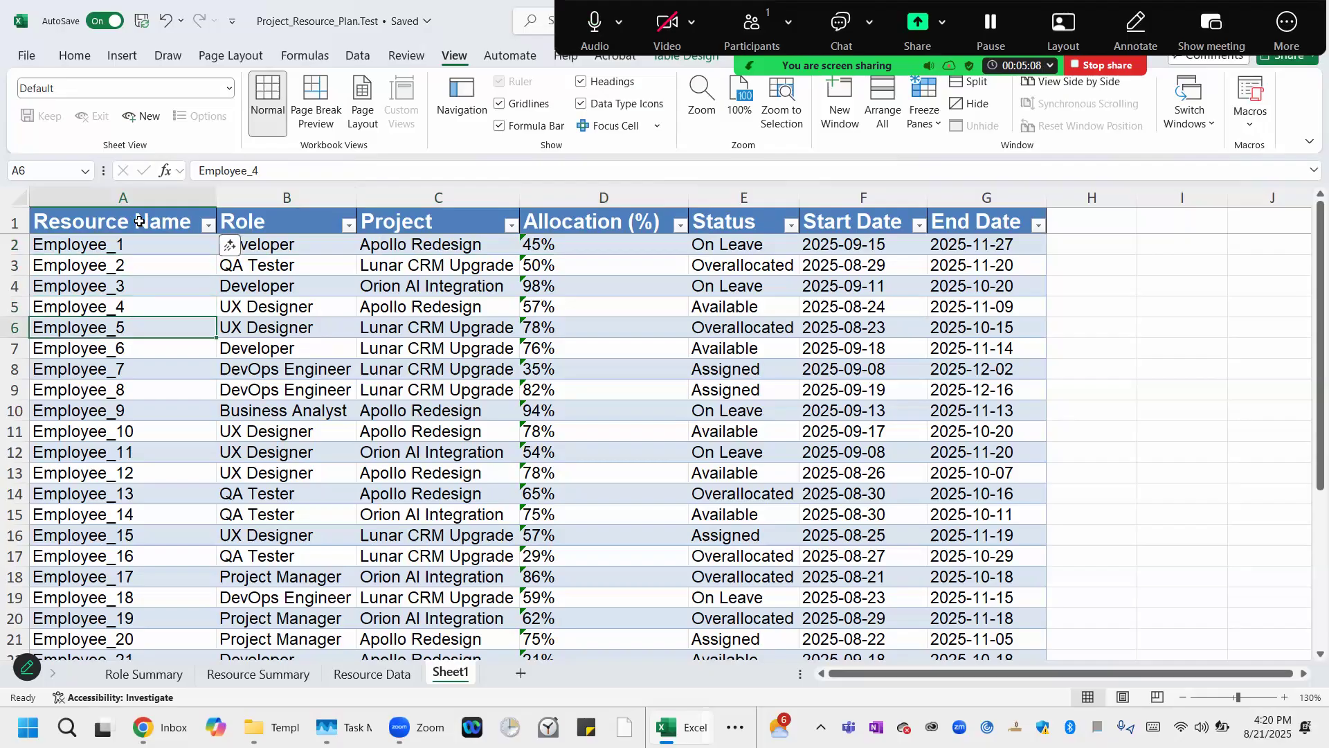
key("Down")
key("Down")
key("Down")
key("Down")
key("Down")
key("Down")
key("Down")
key("Down")
key("Down")
key("Down")
key("Down")
key("Down")
key("Down")
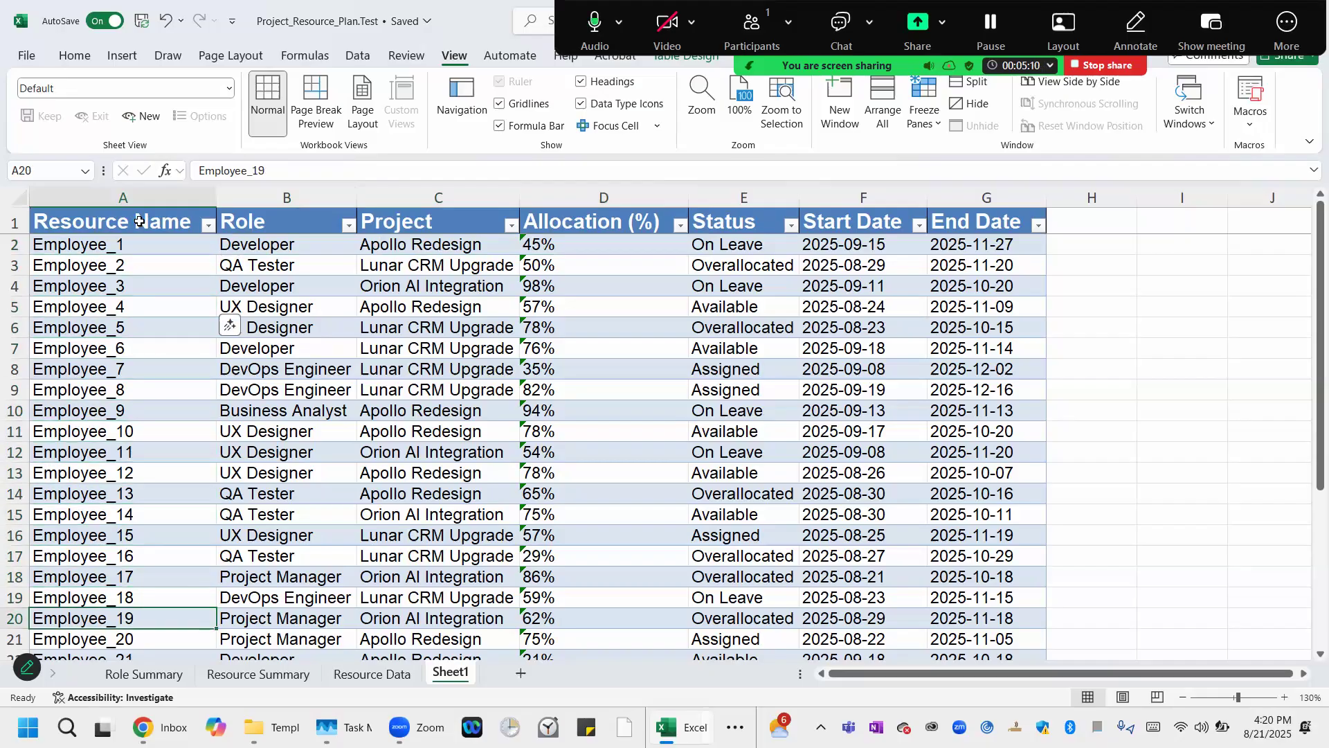
key("Down")
key("Down")
Scroll down to the end of the table to check the header row stays in view.
left_click(139, 221)
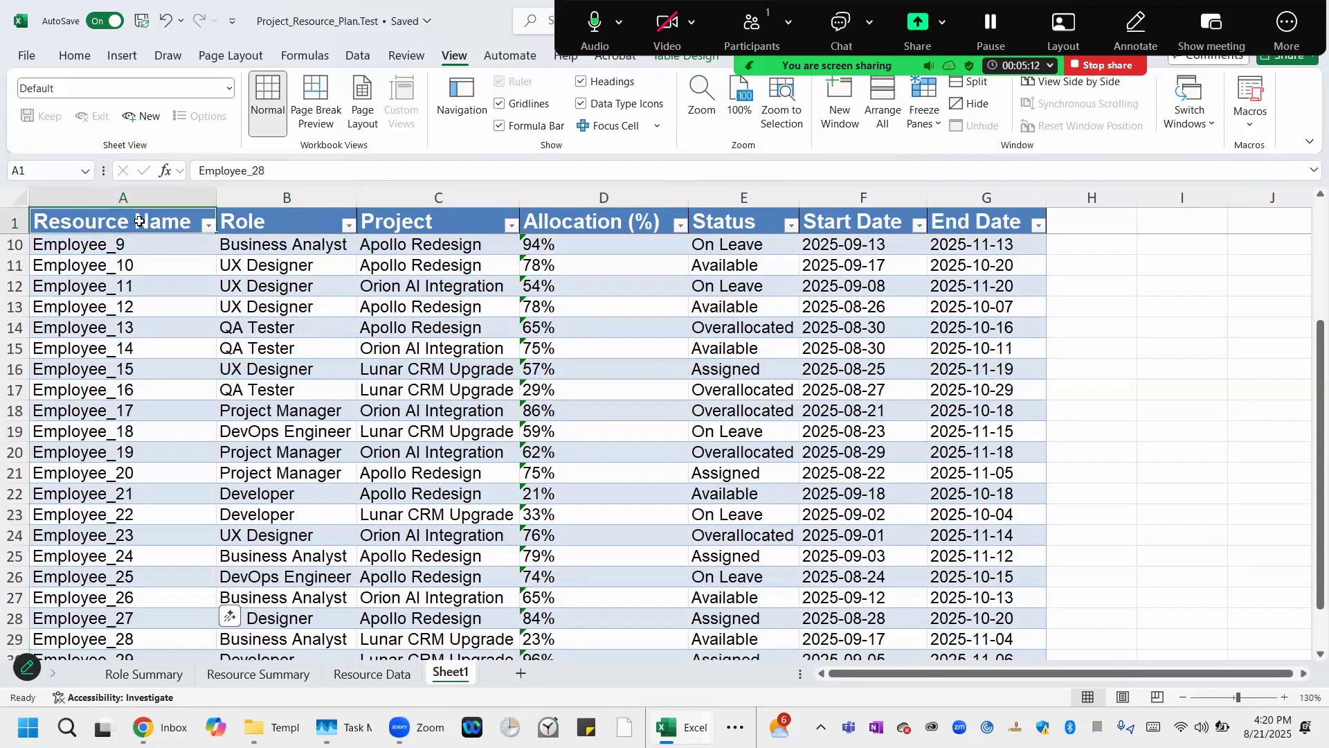
left_click(10, 221)
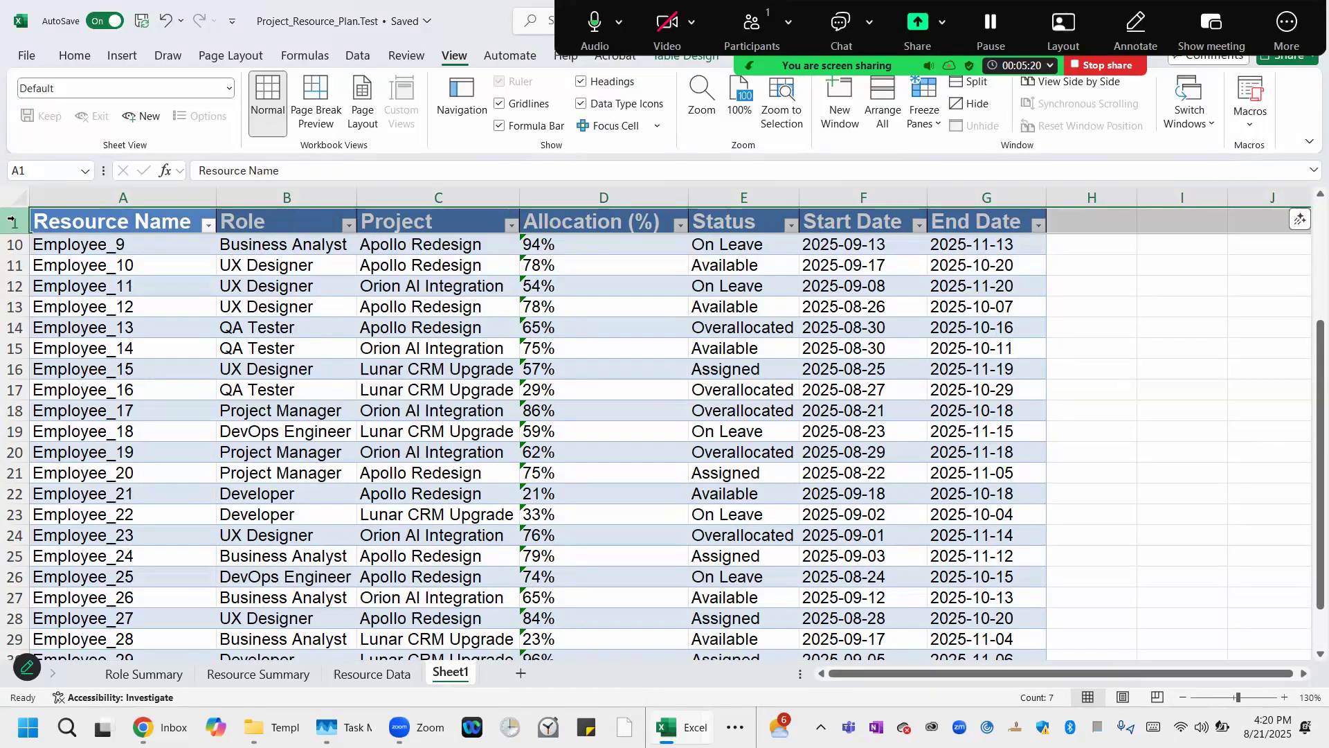
left_click(11, 219)
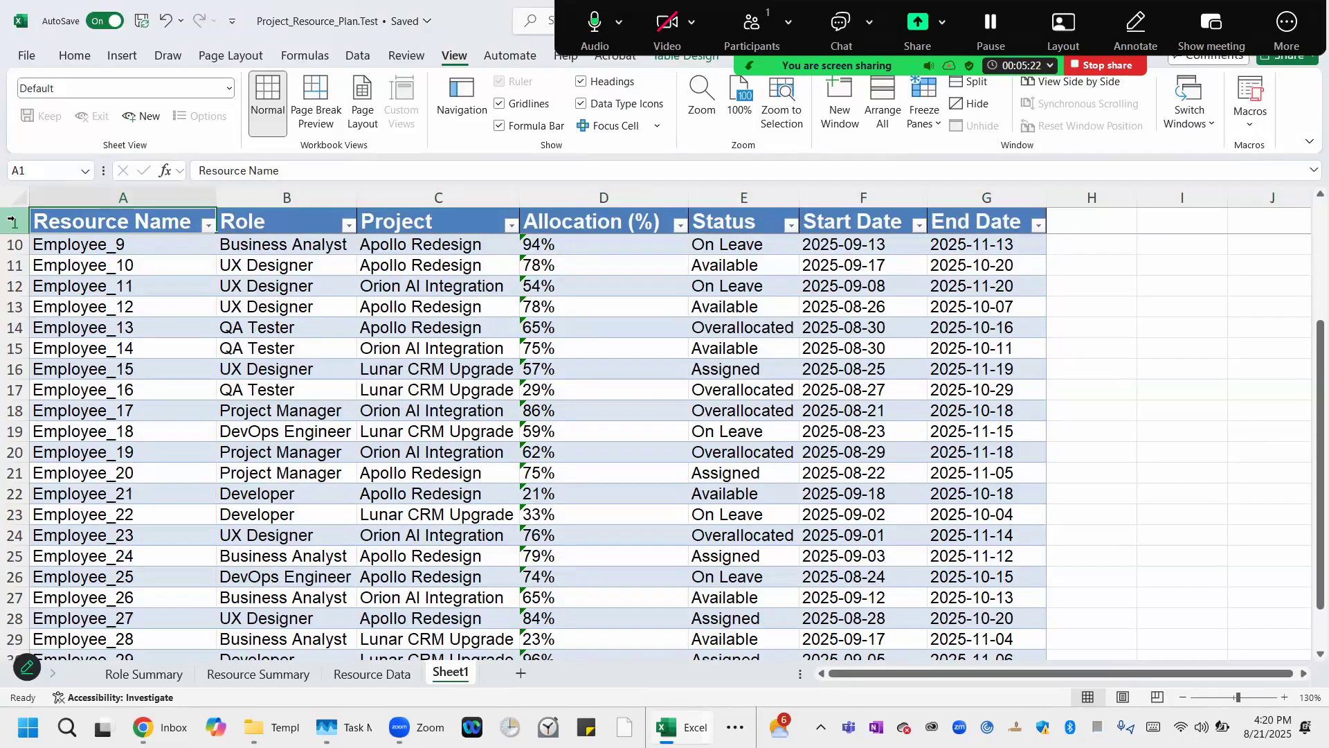
left_click(92, 416)
key("Down")
key("Down")
key("Down")
key("Down")
key("Down")
key("Down")
key("Down")
key("Down")
key("Down")
key("Down")
key("Down")
key("Down")
key("Down")
key("Down")
key("Down")
key("Down")
key("Down")
key("Down")
key("Down")
key("Down")
key("Down")
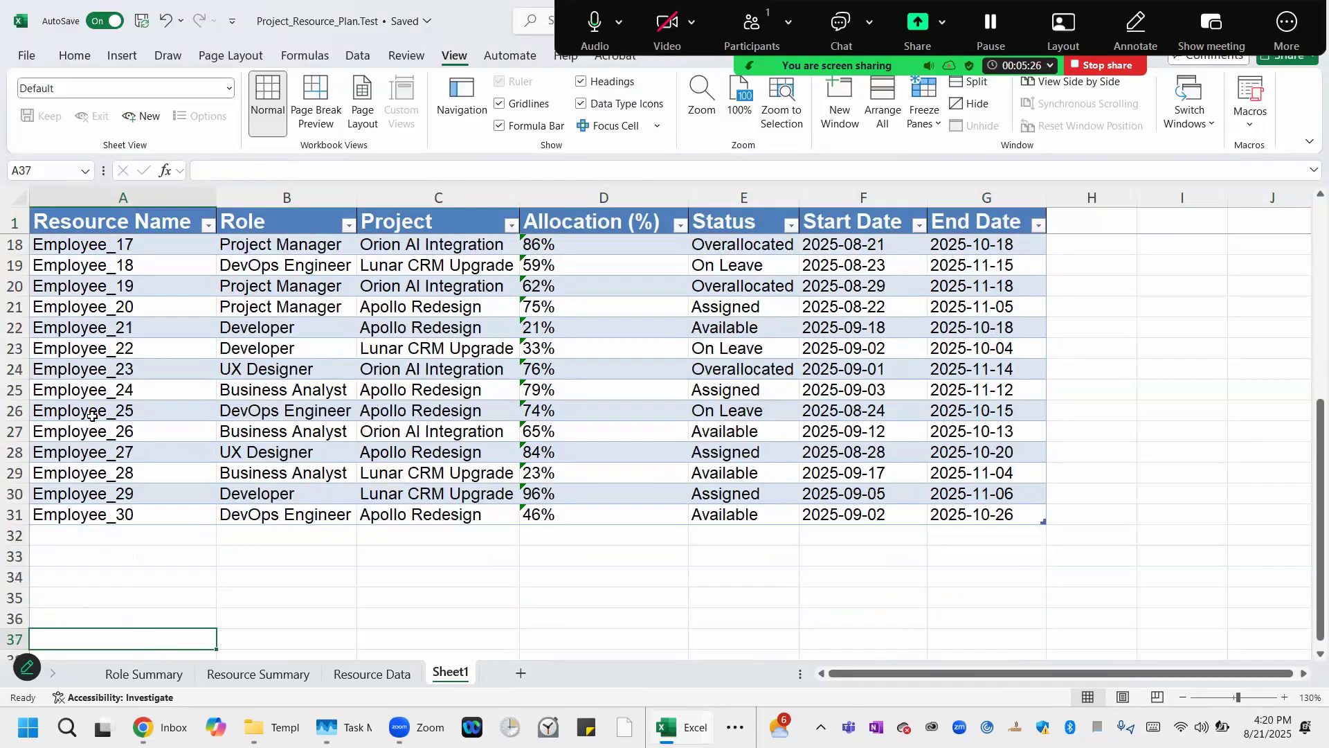
Insert a new table column to the left of Resource Name and title its header #.
key("Up")
key("Up")
key("Up")
key("Up")
key("Up")
key("Up")
key("Up")
key("Up")
key("Up")
key("Up")
key("Up")
key("Up")
key("Up")
key("Up")
key("Up")
key("Up")
key("Up")
key("Up")
key("Up")
key("Up")
key("Up")
key("Up")
key("Up")
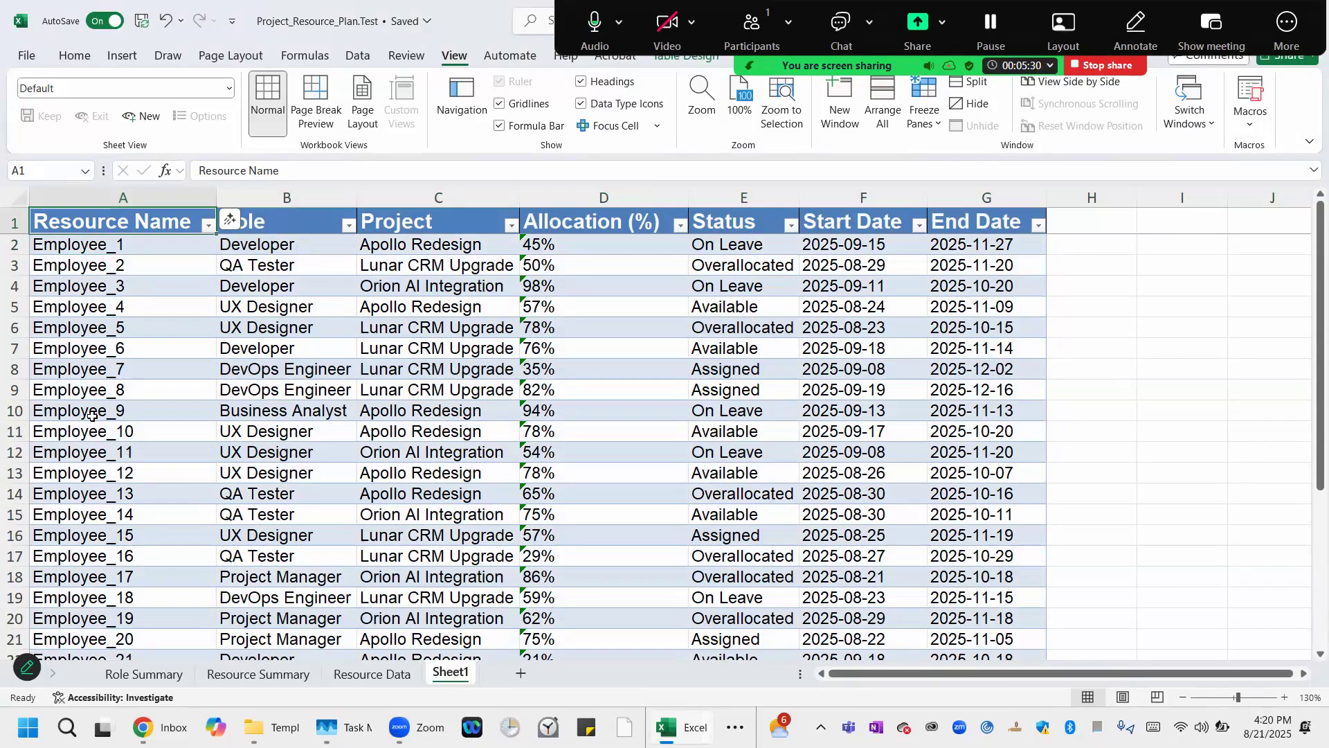
right_click(116, 221)
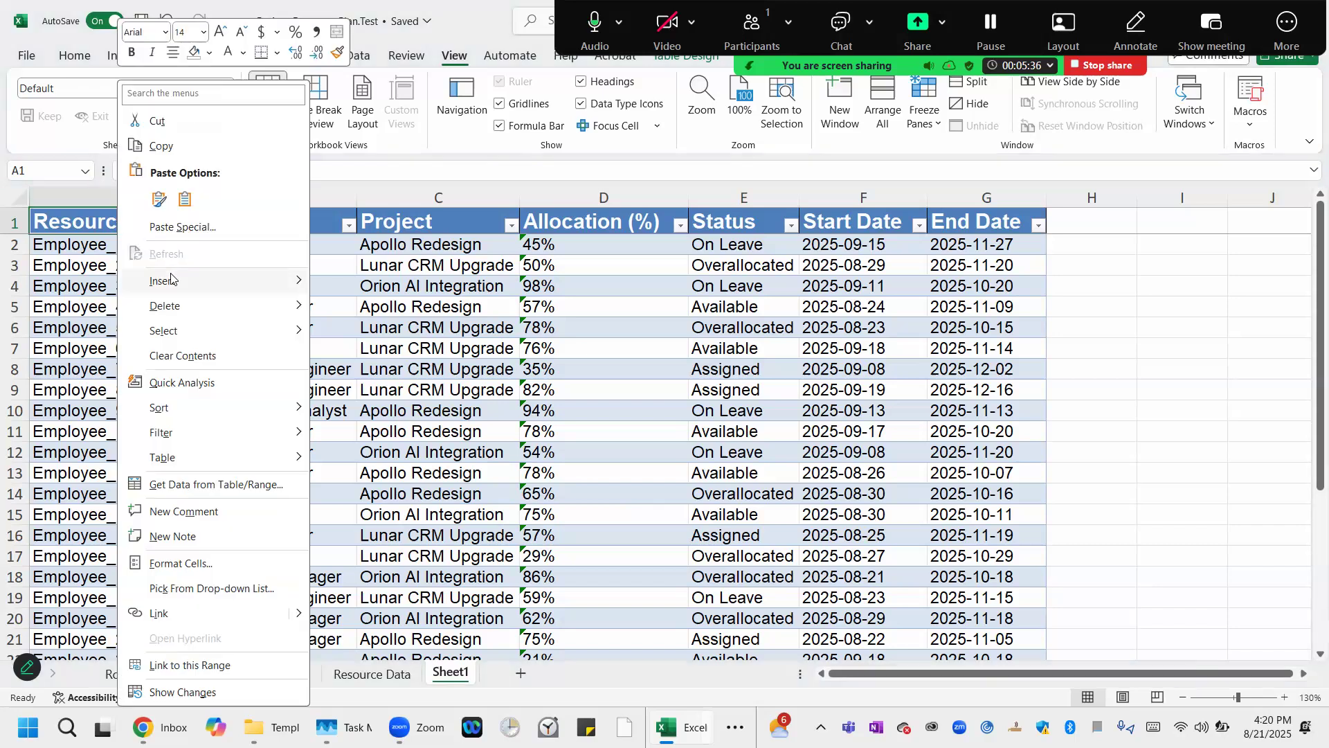
mouse_move(290, 280)
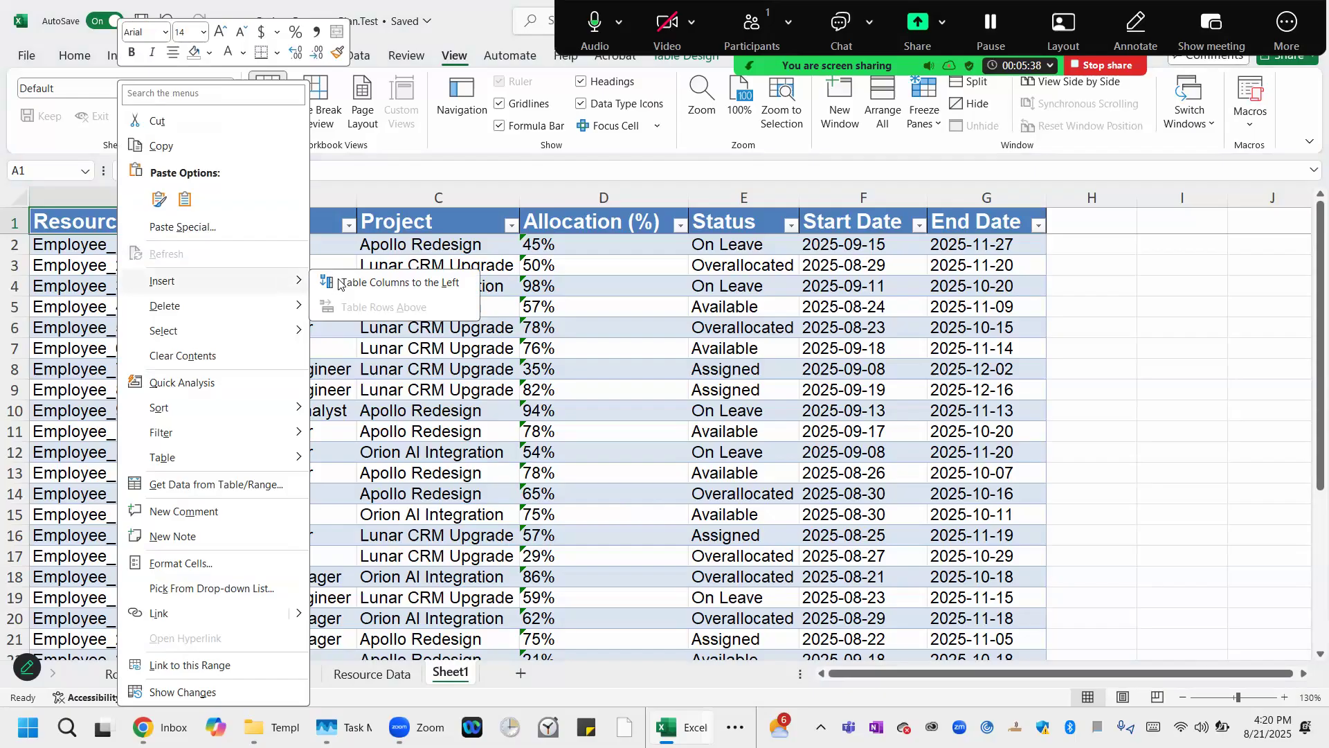
left_click(332, 279)
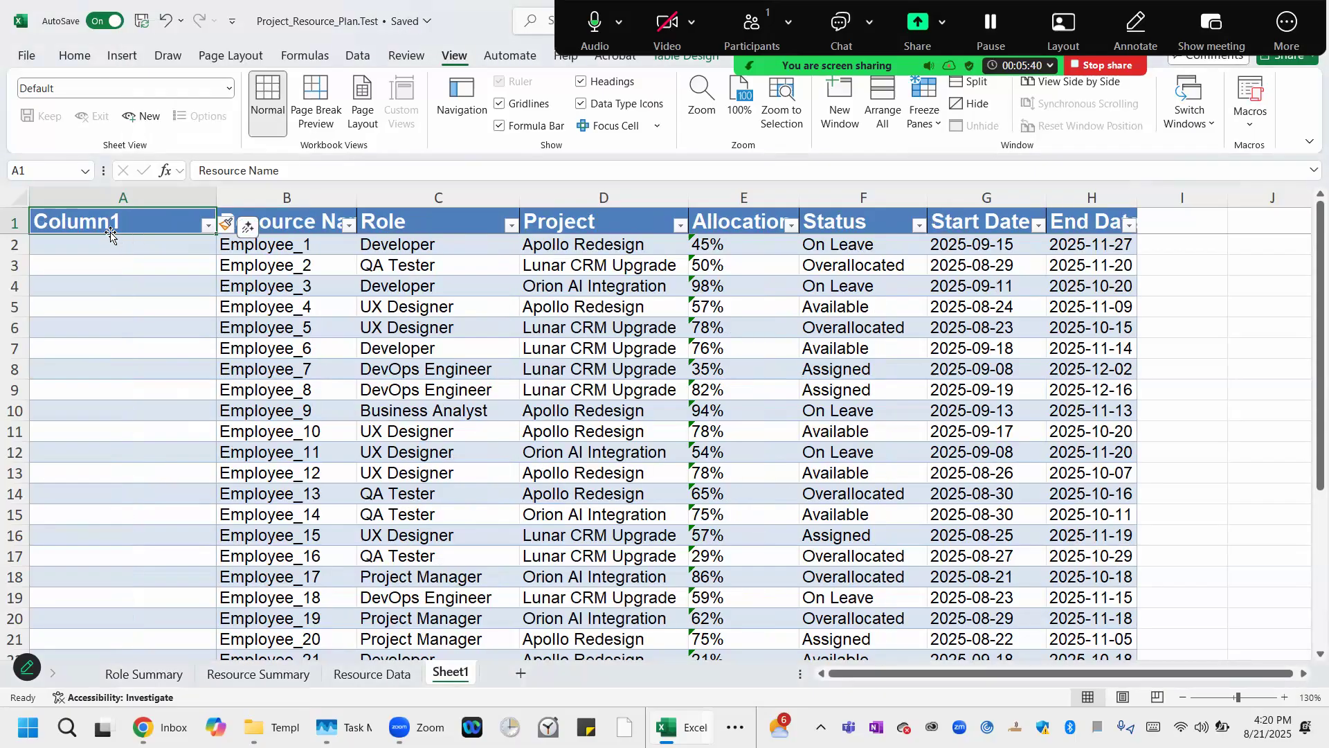
type("#")
key("Return")
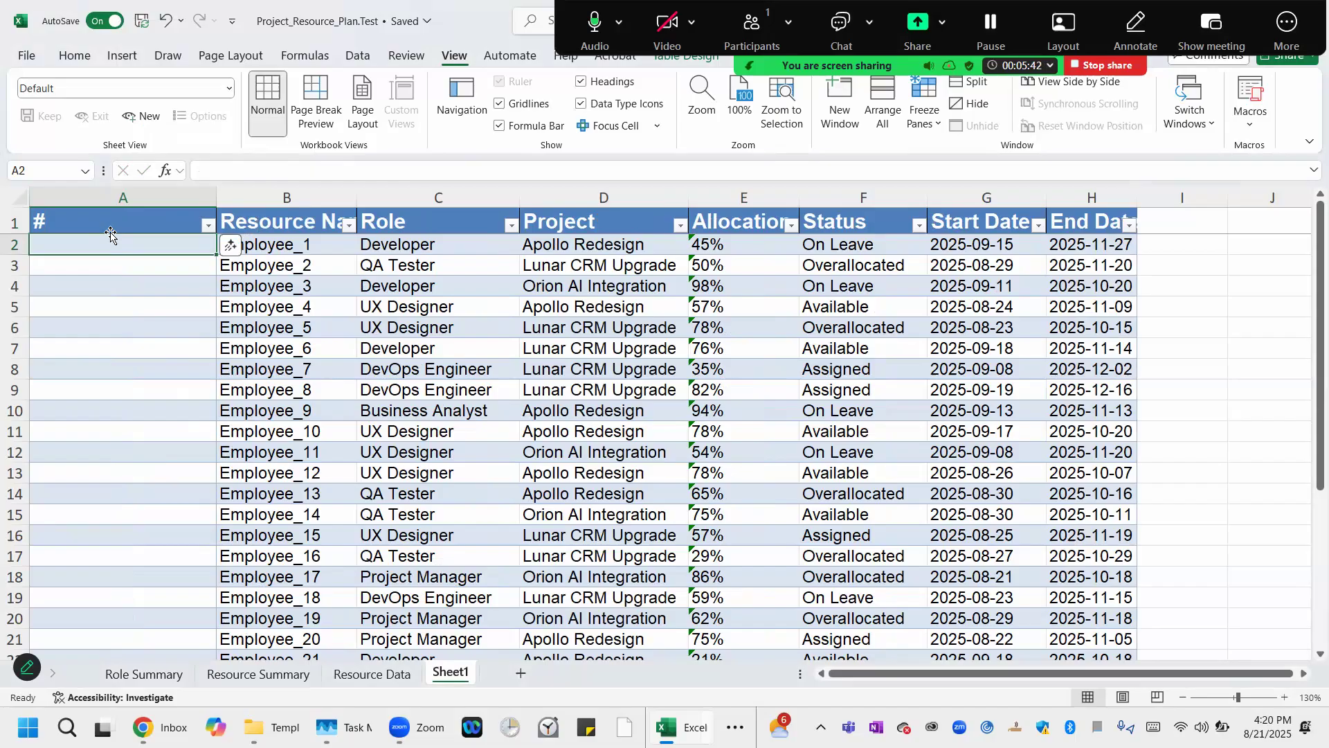
Number the first three rows of the # column 1, 2 and 3 and autofit the column's width.
type("1")
key("Return")
type("2")
key("Return")
type("3")
key("Return")
double_click(221, 197)
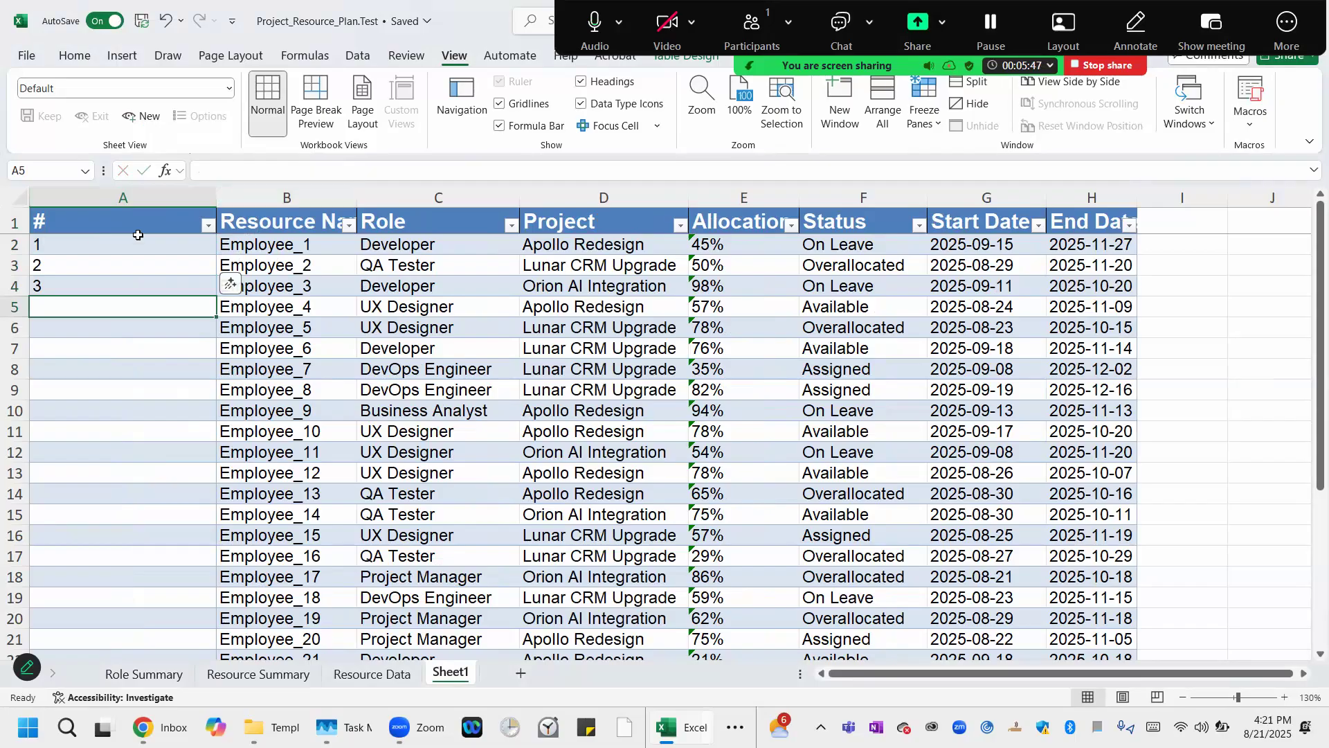
Fill the numbering series down the # column to the last table row.
left_click_drag(48, 244, 58, 285)
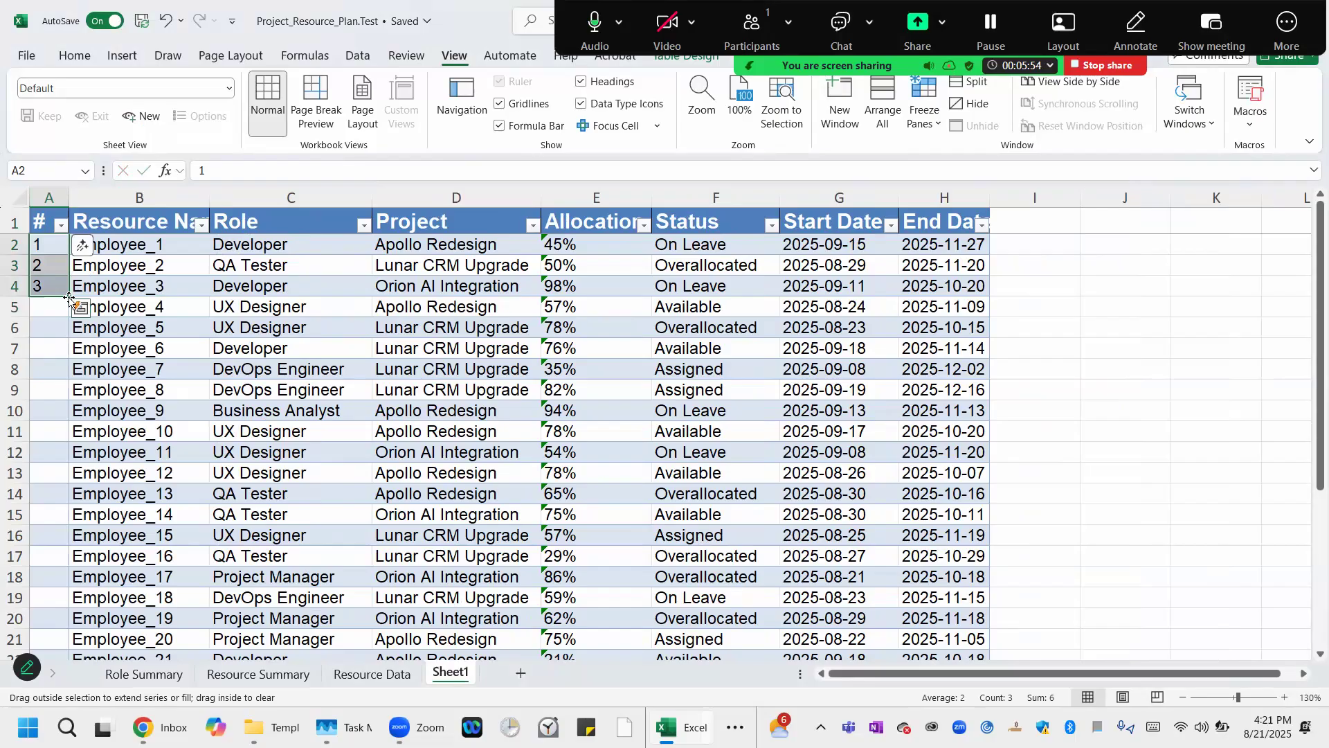
double_click(69, 298)
left_click(43, 311)
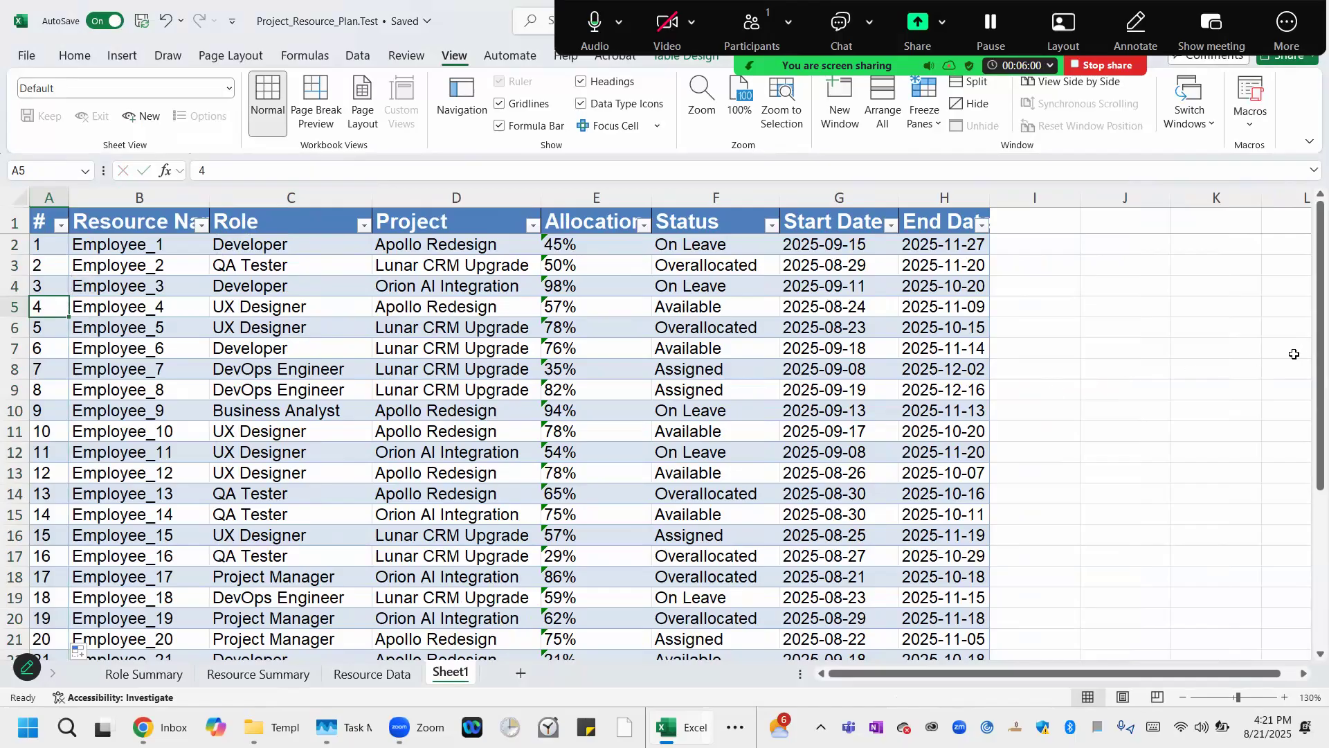
Try to rename the table as resource,tbl2.
left_click_drag(1308, 360, 1304, 148)
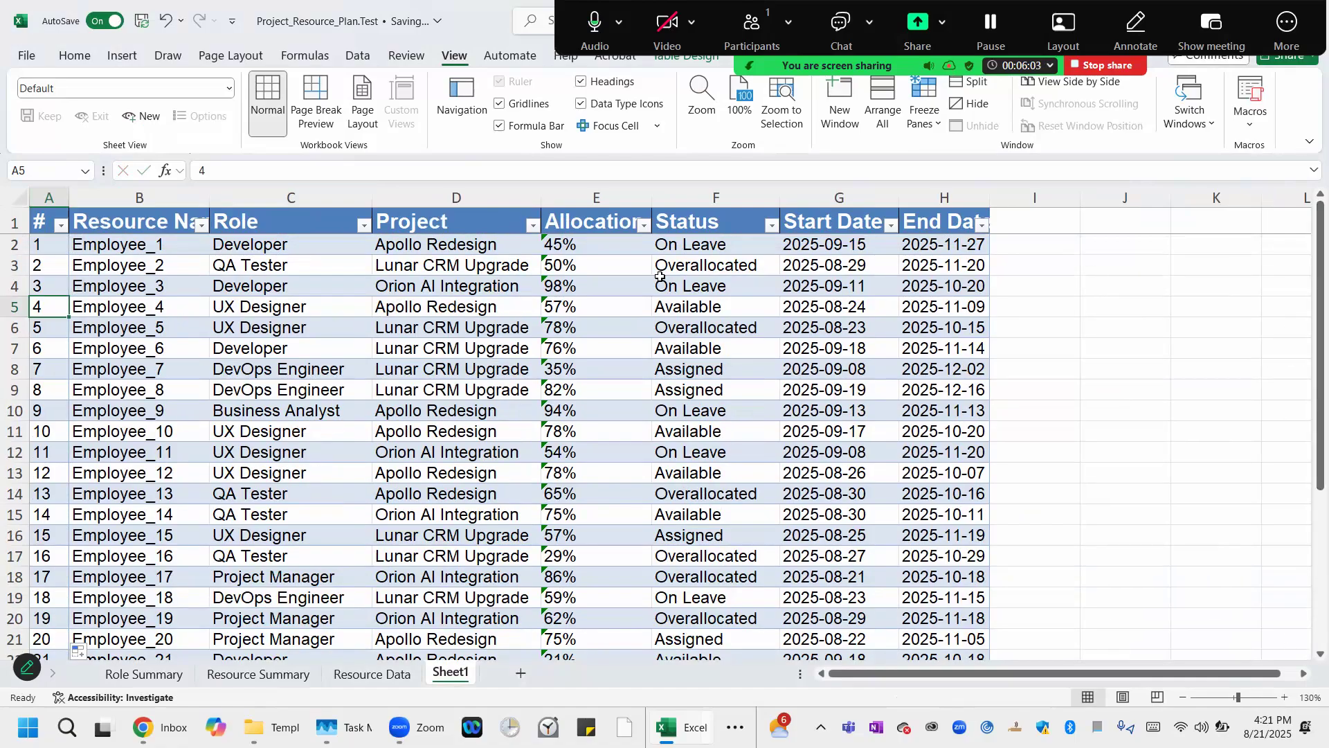
left_click(48, 246)
key("Down")
key("Down")
key("Down")
left_click(690, 63)
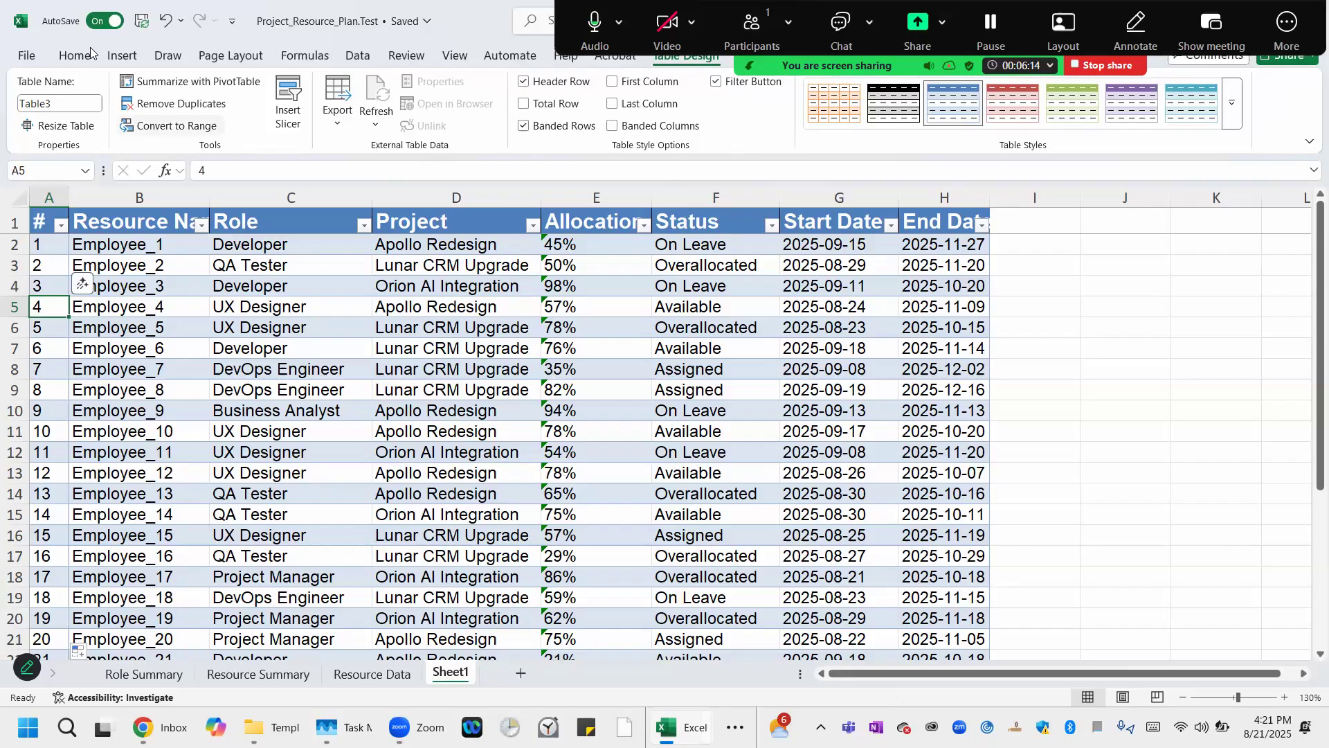
left_click(69, 102)
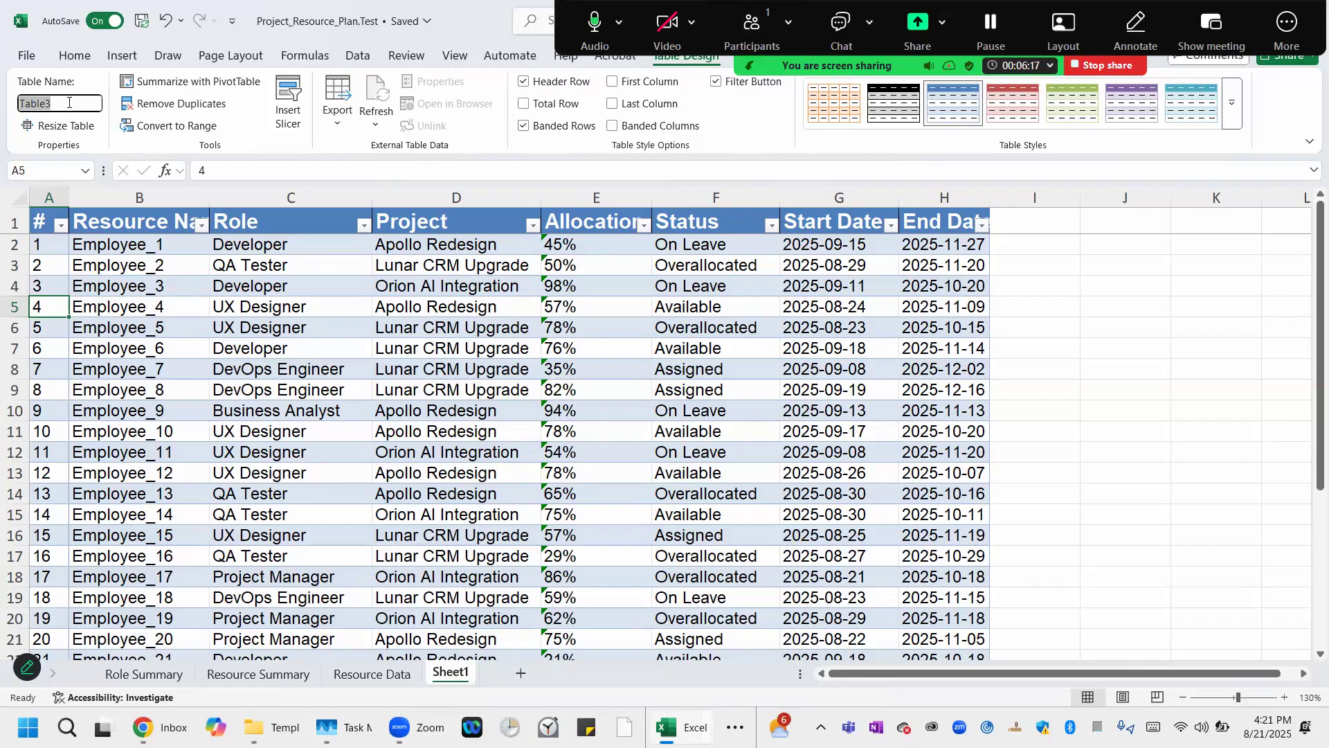
type("resouse")
key("BackSpace")
type("ce")
key("BackSpace")
key("BackSpace")
key("BackSpace")
key("BackSpace")
key("BackSpace")
type("ource,tb")
key("Return")
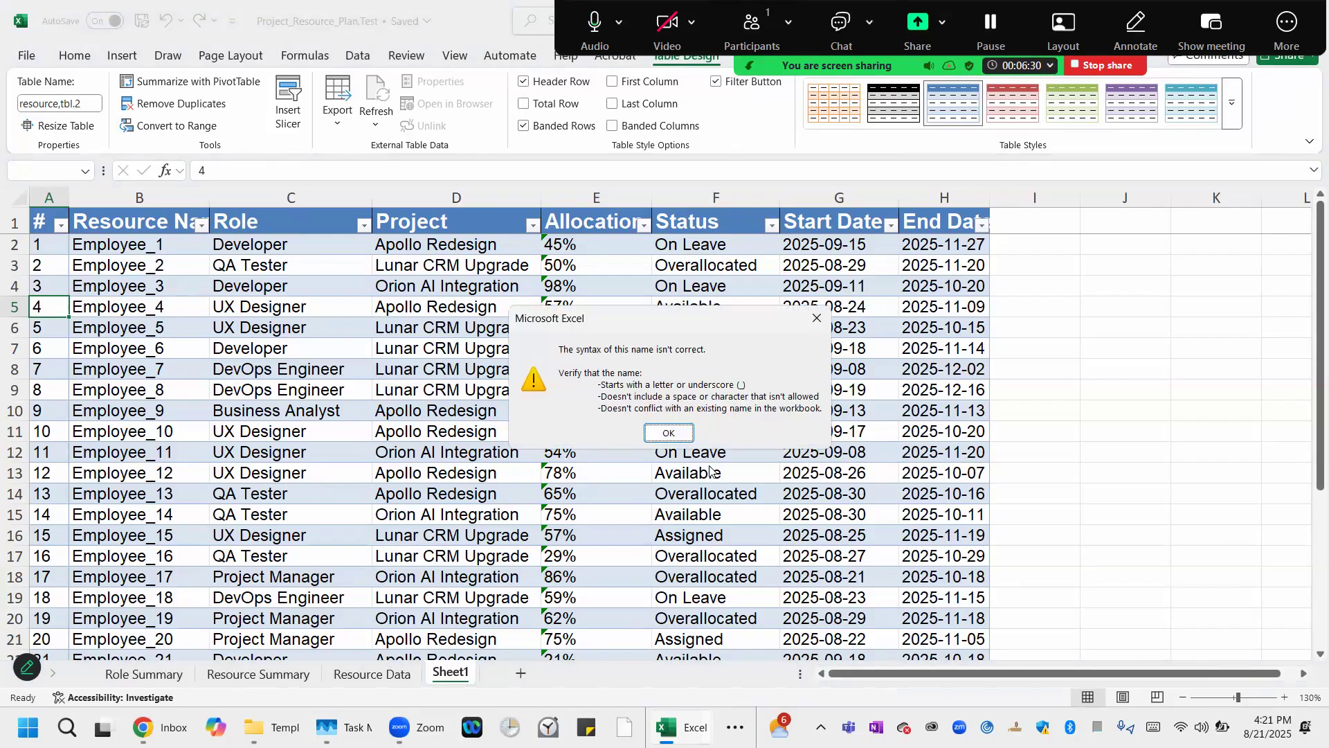
left_click(668, 433)
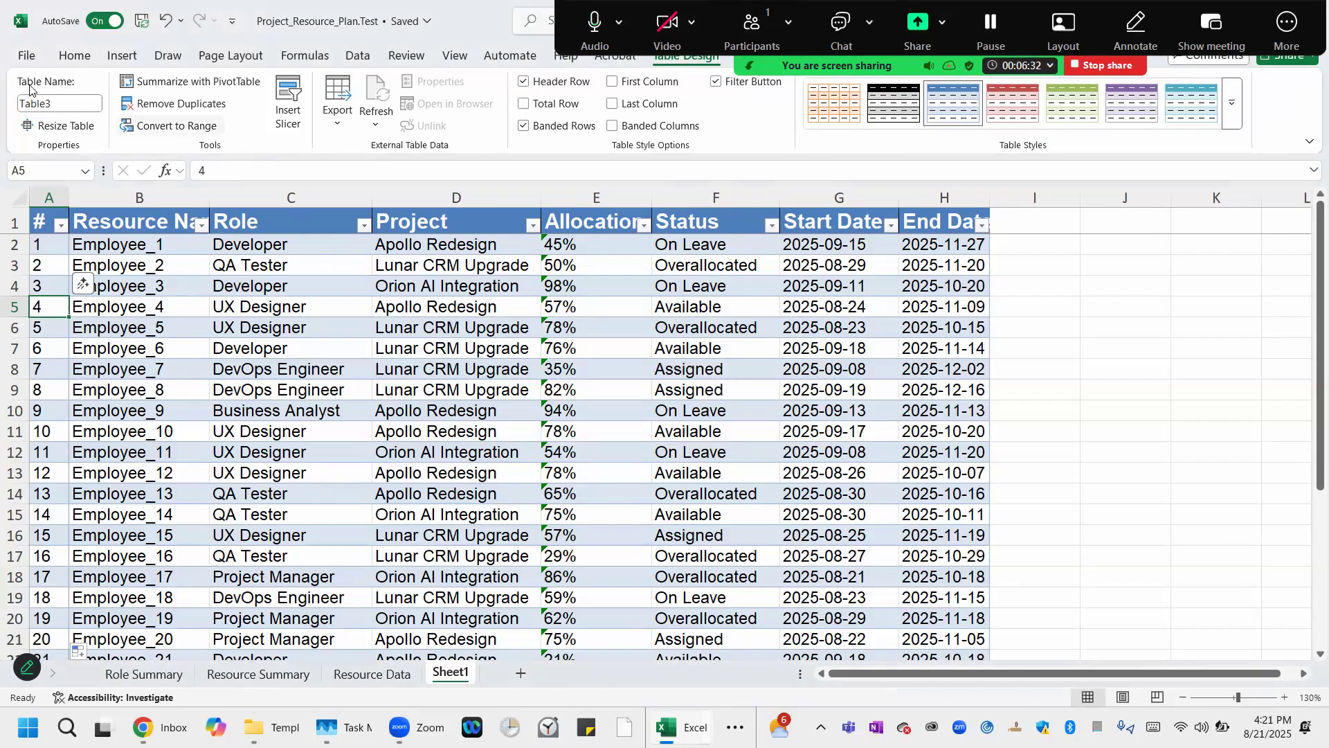
Rename the table as resourcetbl2.
left_click(59, 103)
type("resou")
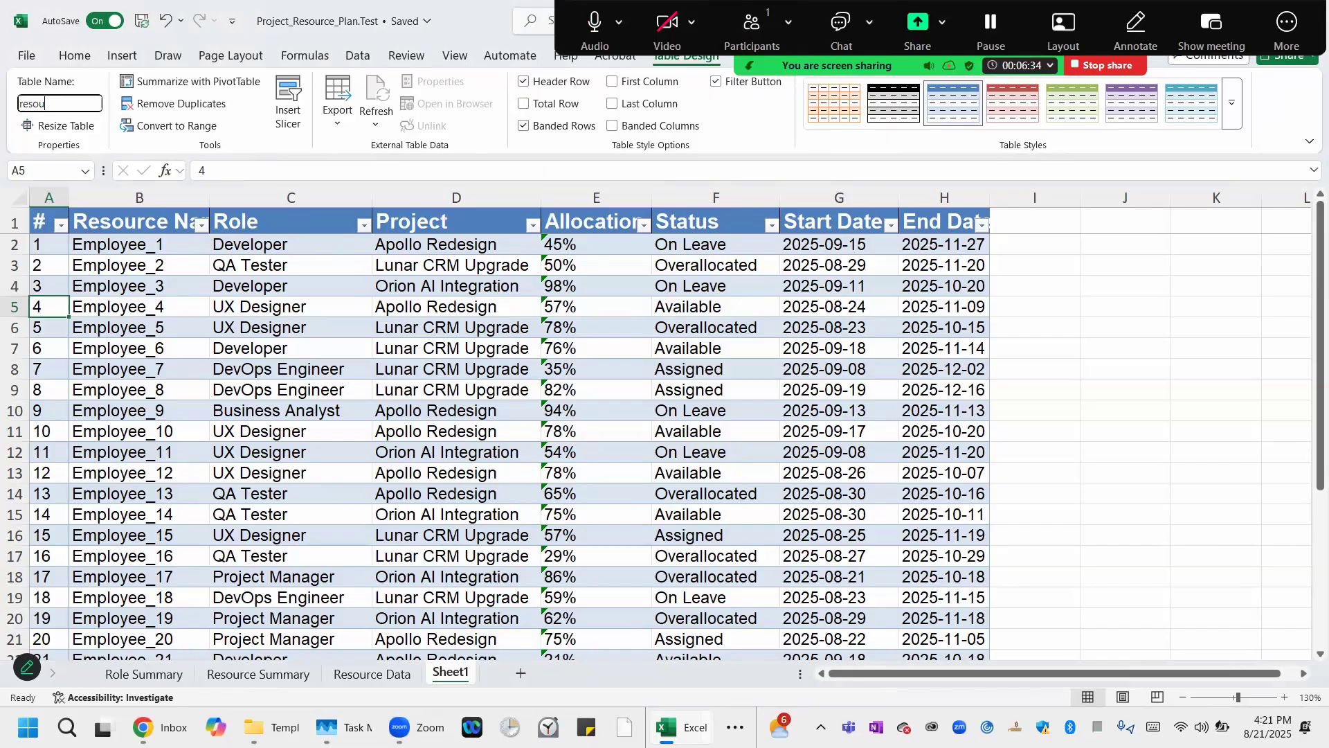
type("rcetbl2")
key("Return")
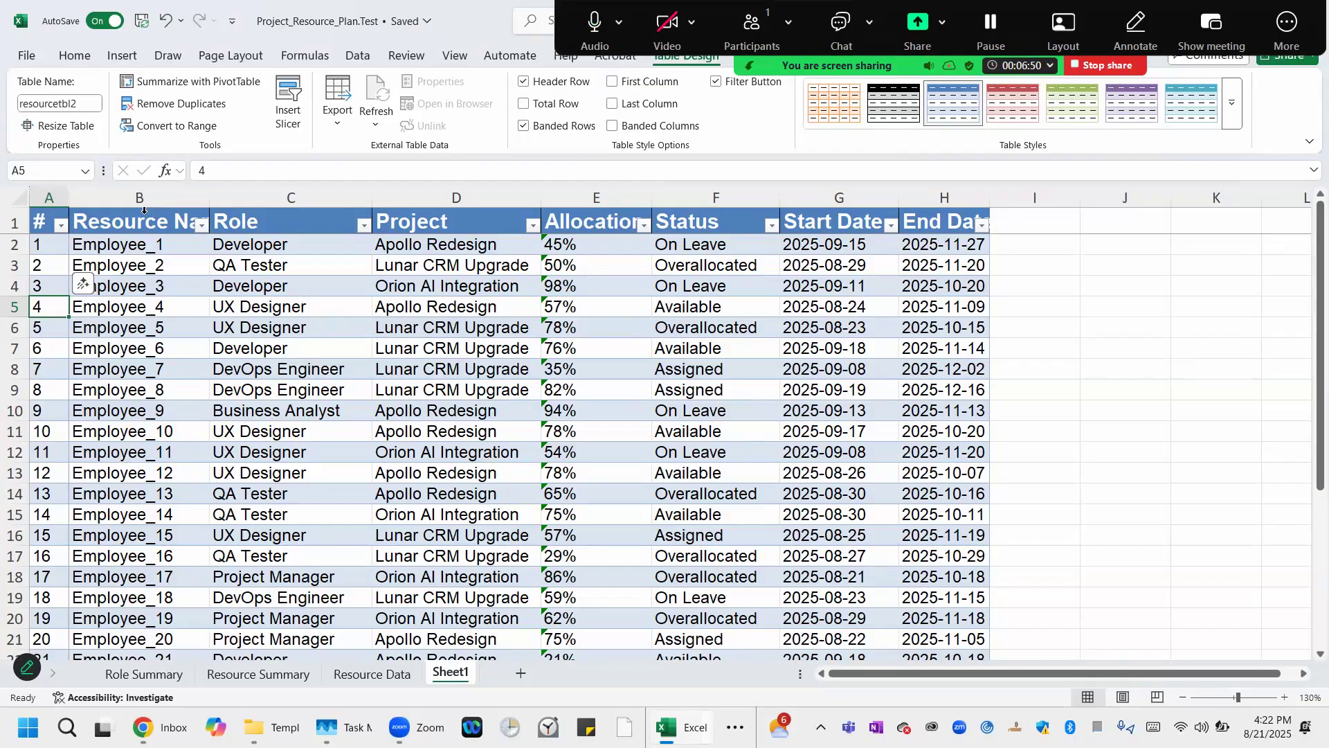
Rename the Sheet1 worksheet as resource data 2.
right_click(454, 676)
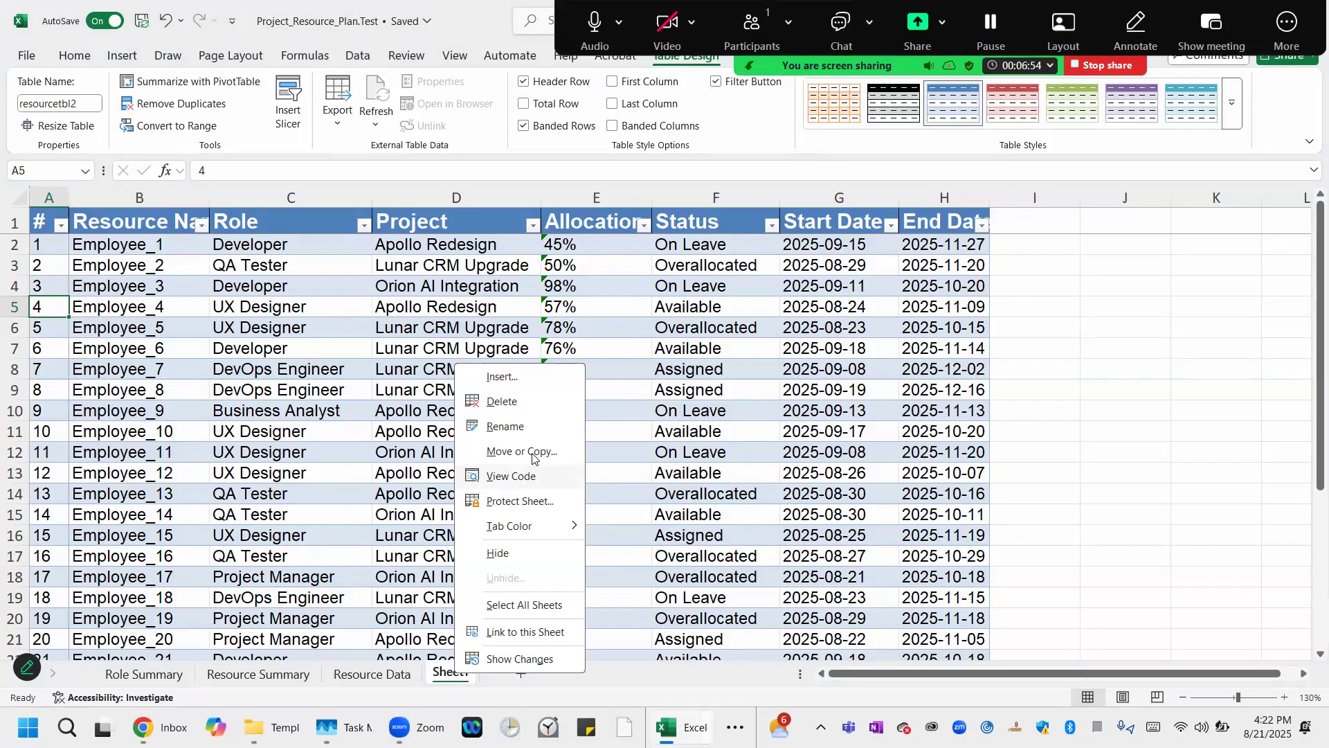
left_click(509, 427)
type("re")
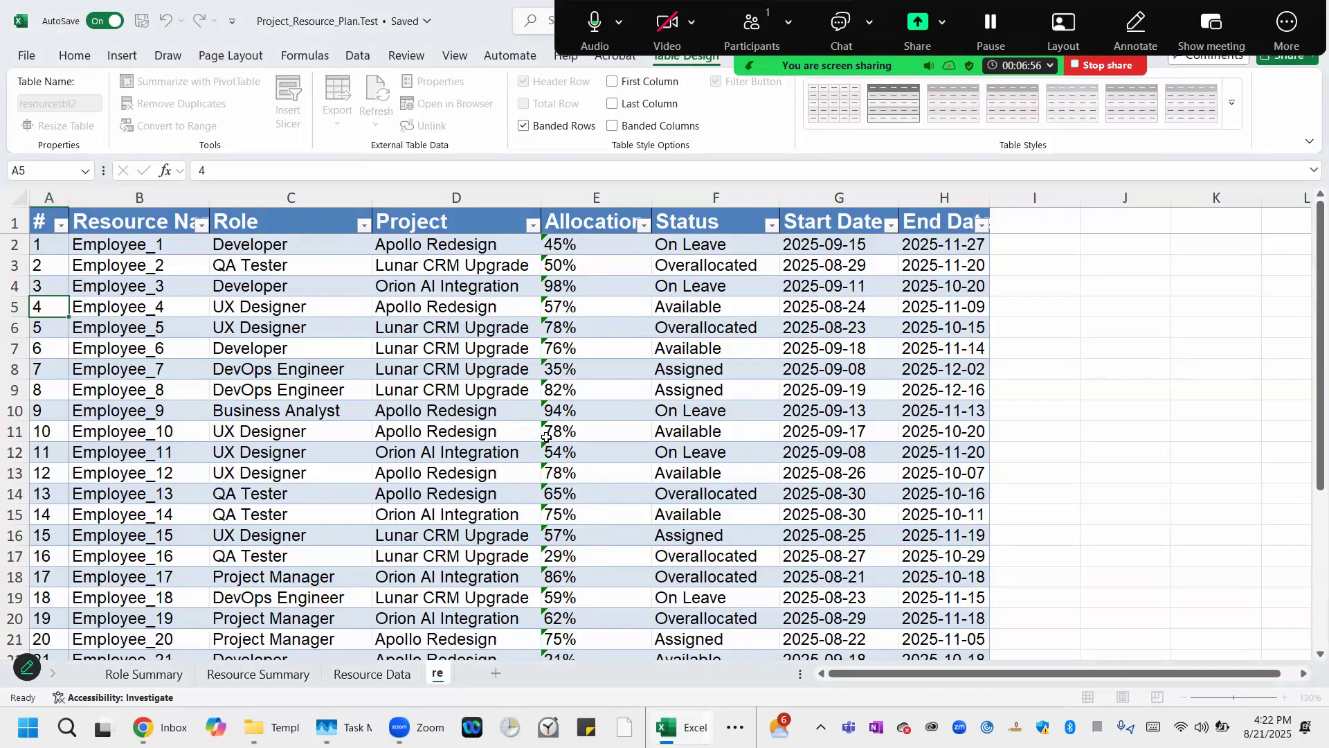
type("source data 2")
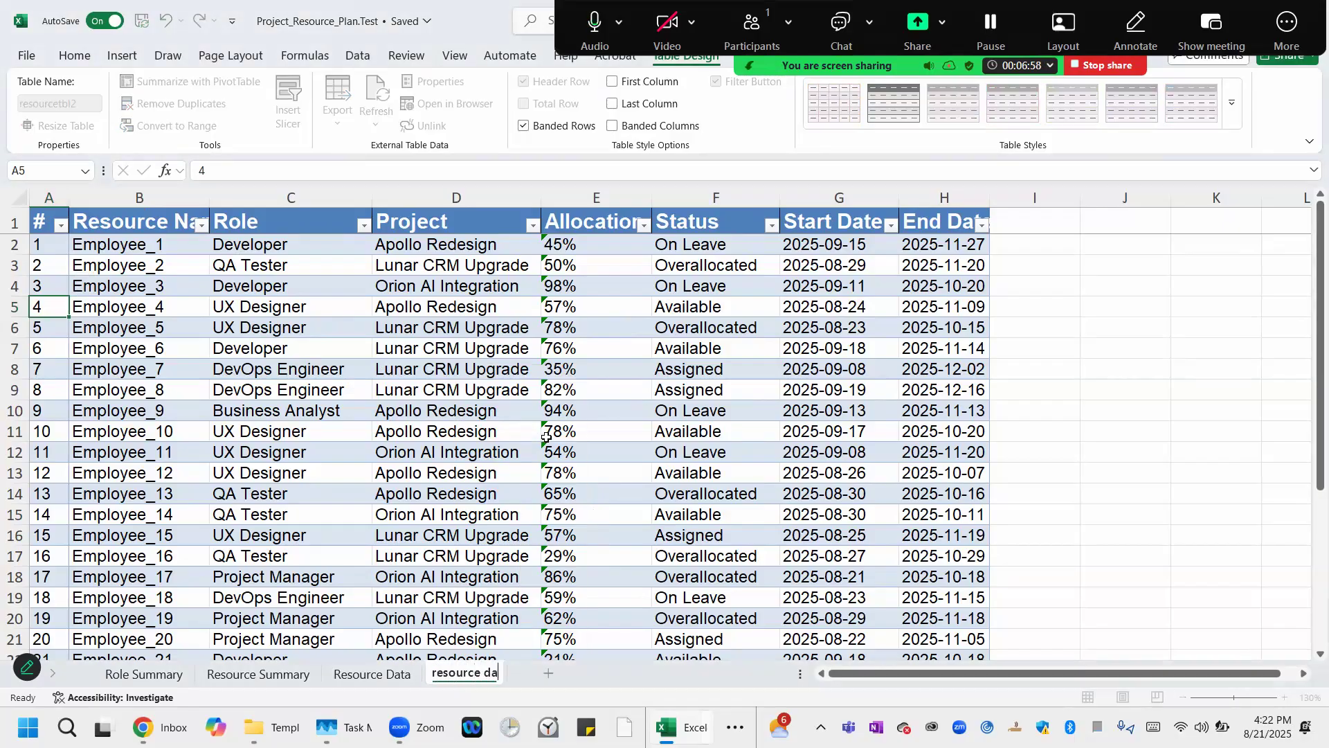
left_click(304, 416)
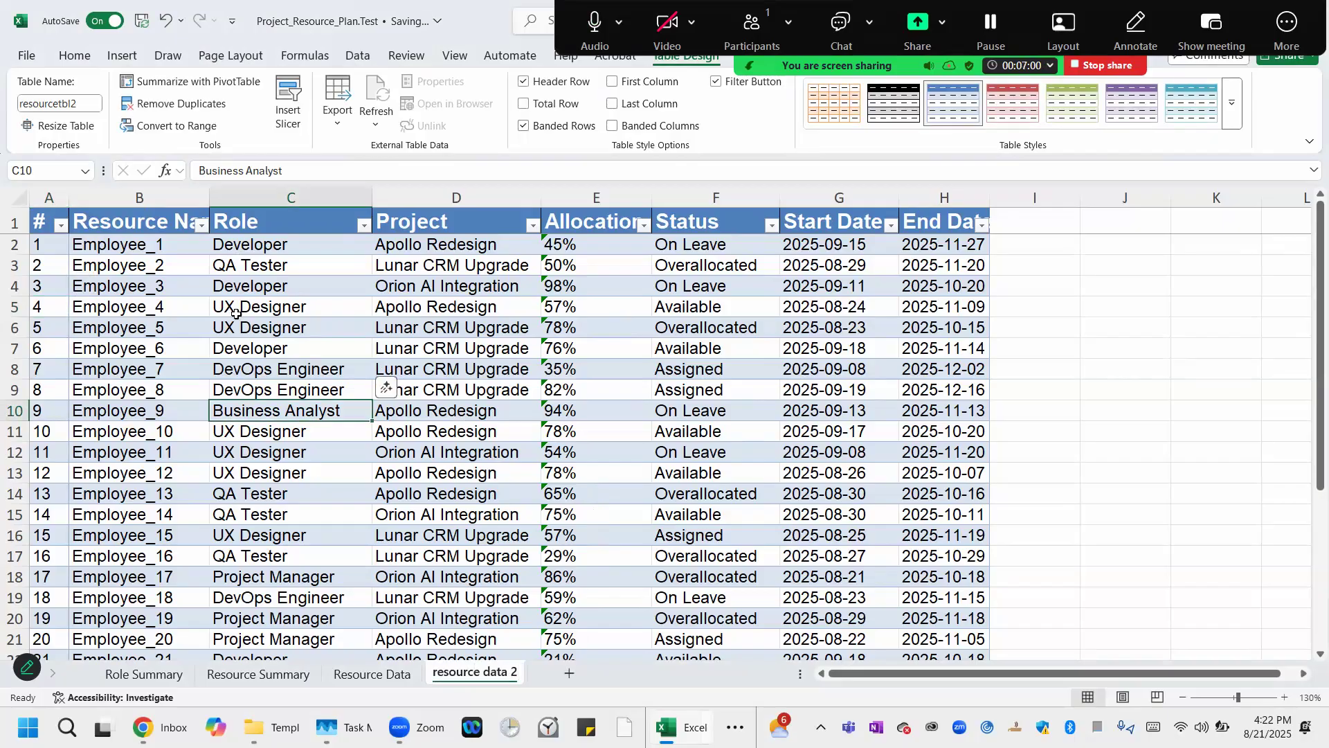
Compare the table on the Resource Data sheet with the table on the resource data 2 sheet.
left_click(400, 680)
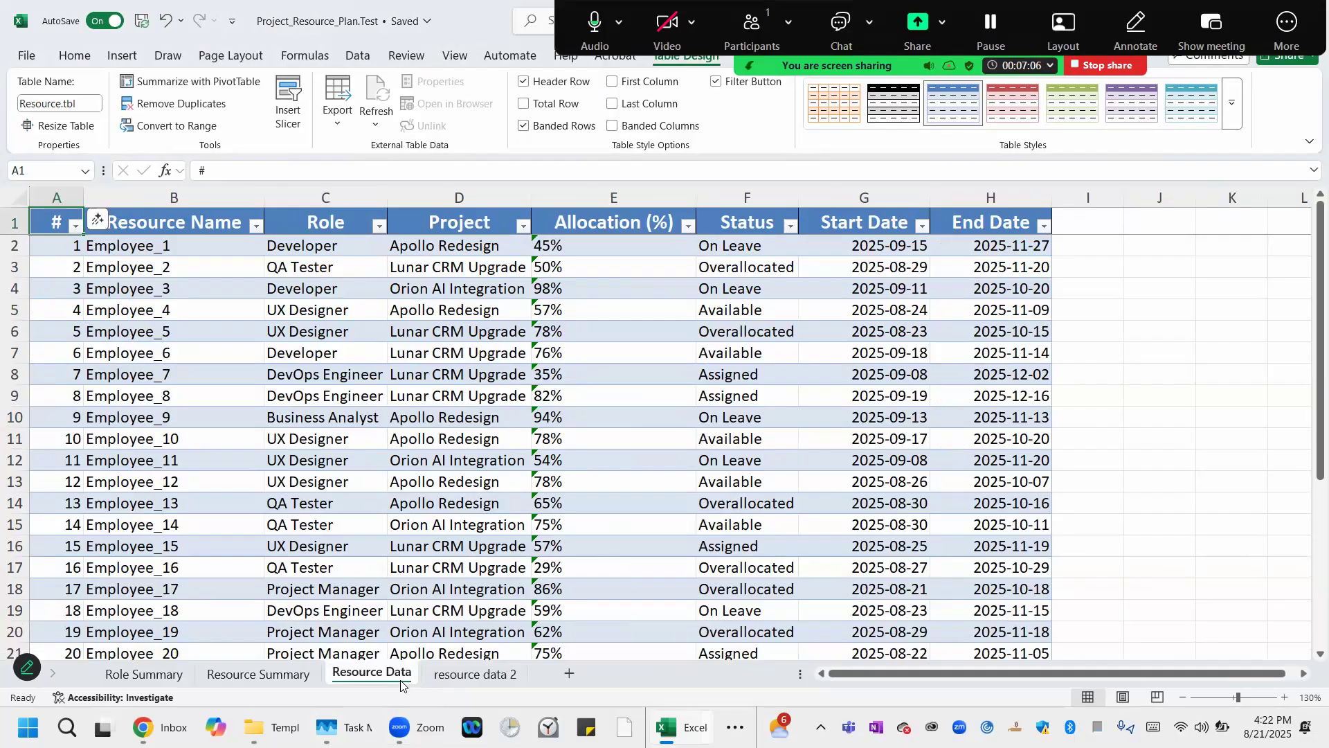
left_click(456, 681)
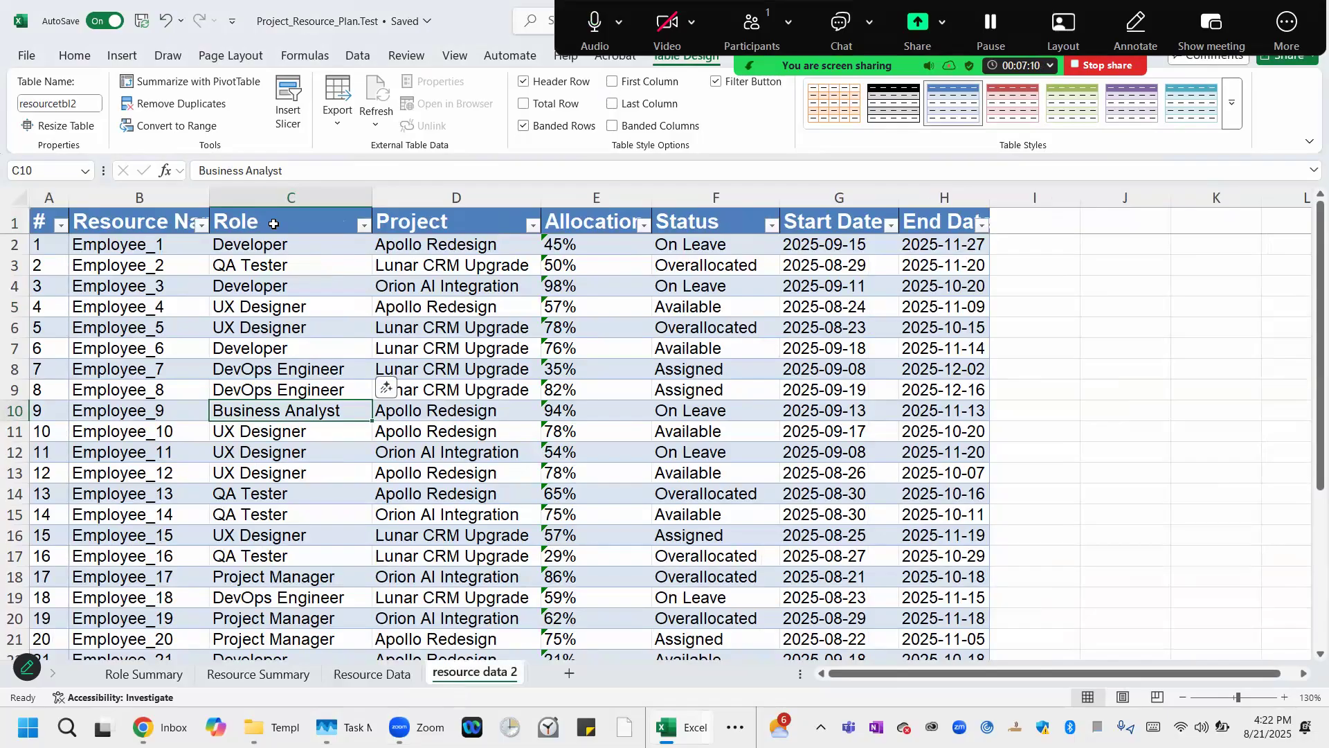
double_click(120, 216)
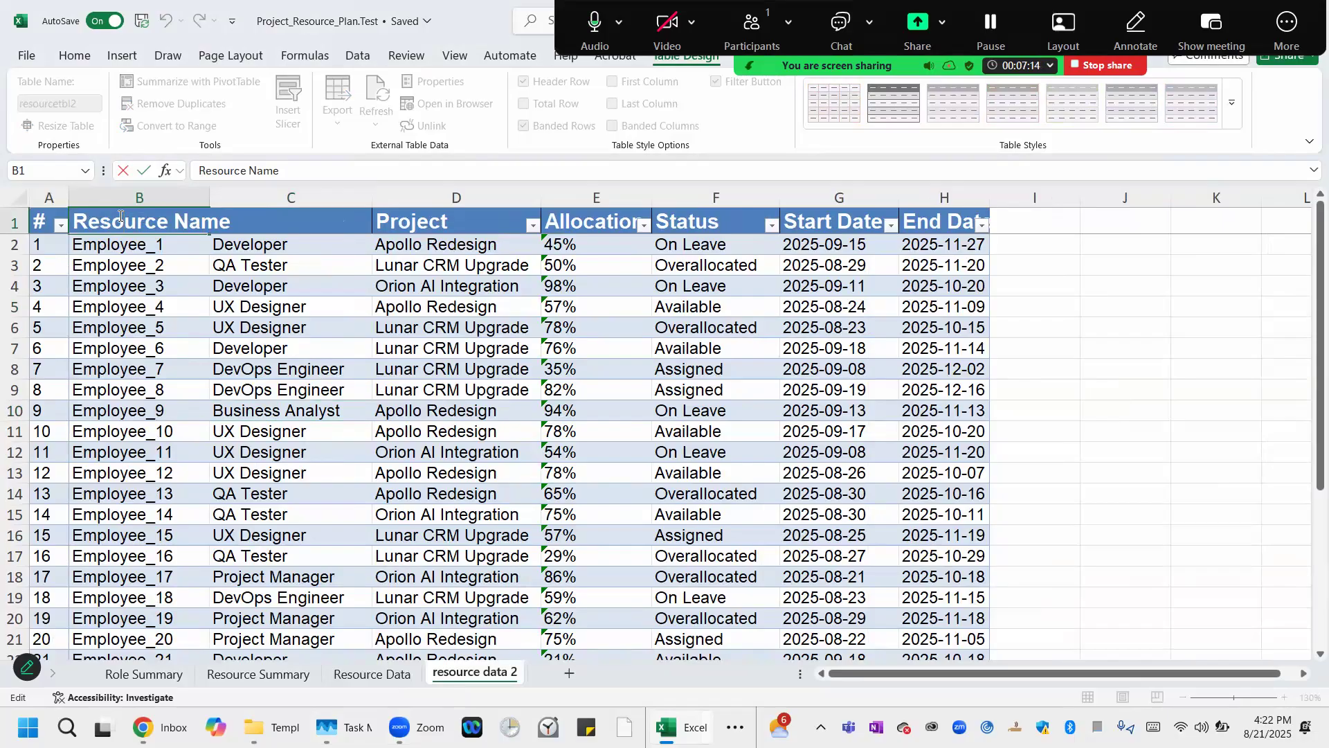
left_click(148, 291)
left_click(34, 220)
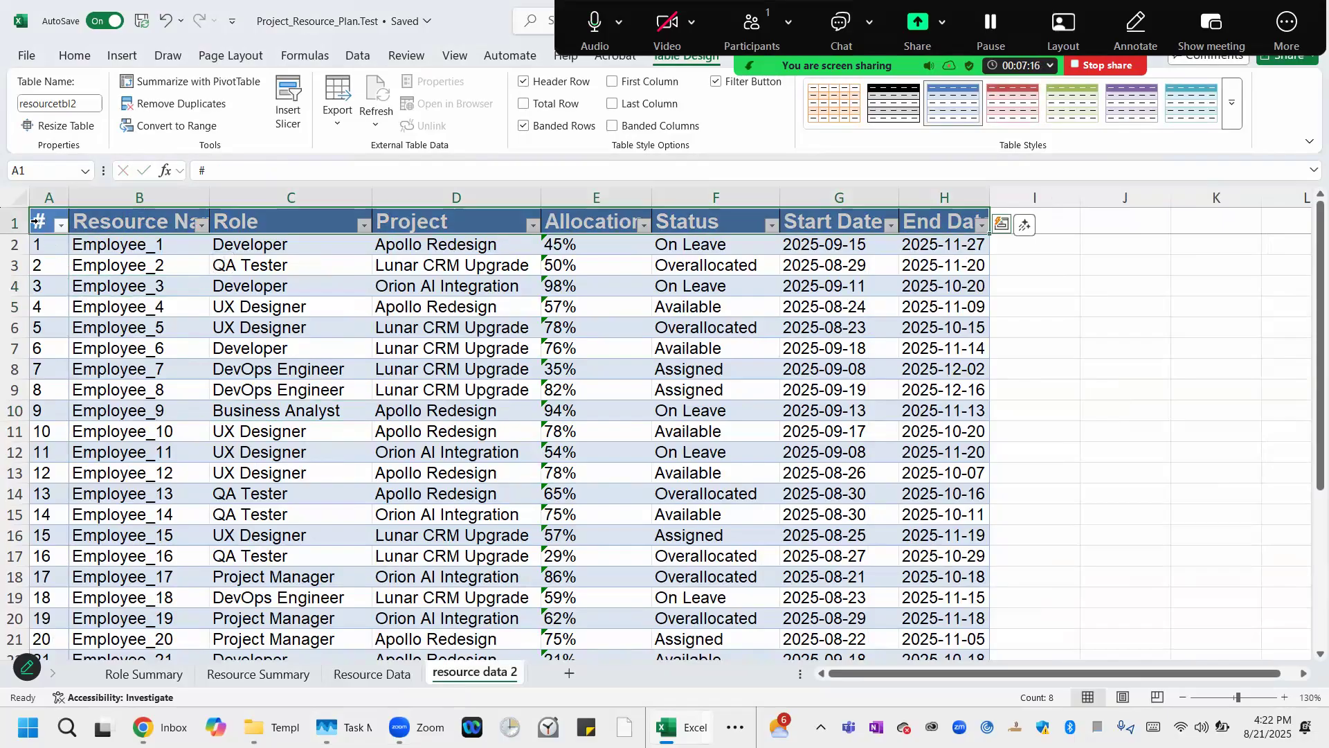
left_click(33, 221)
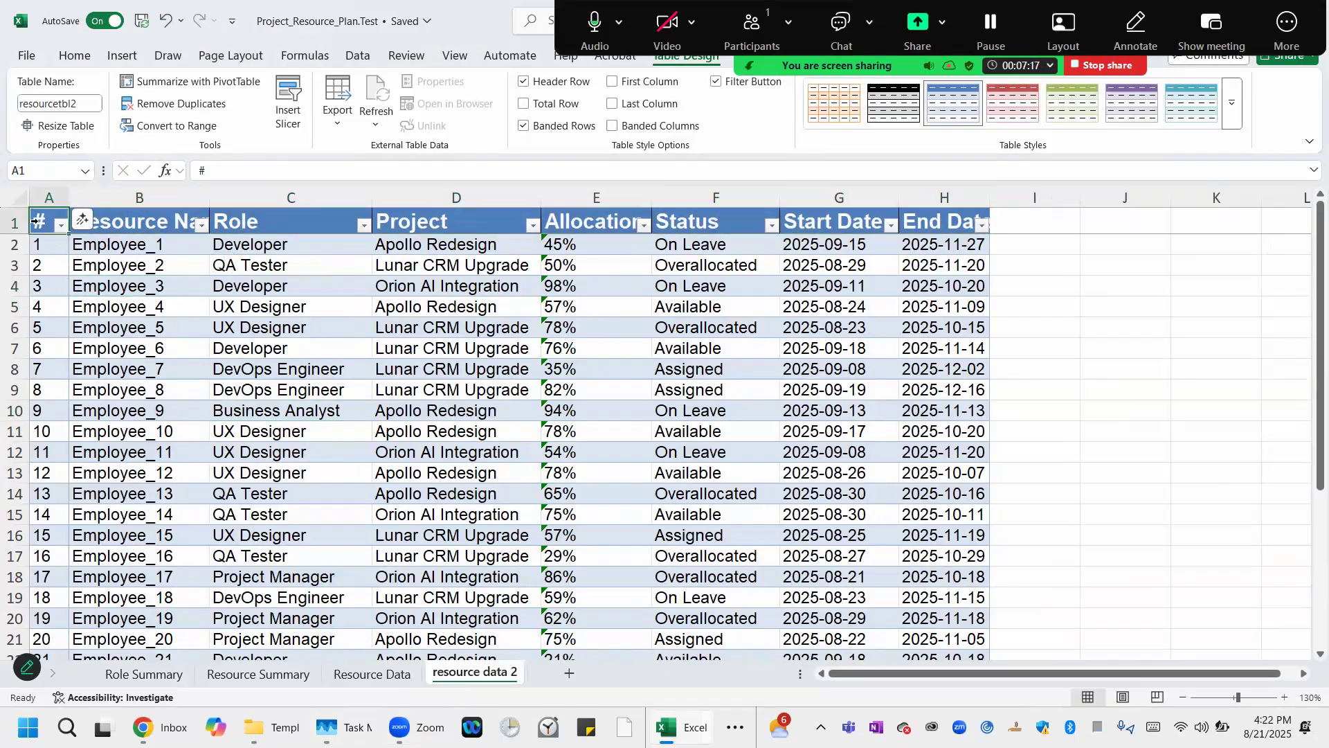
left_click(33, 220)
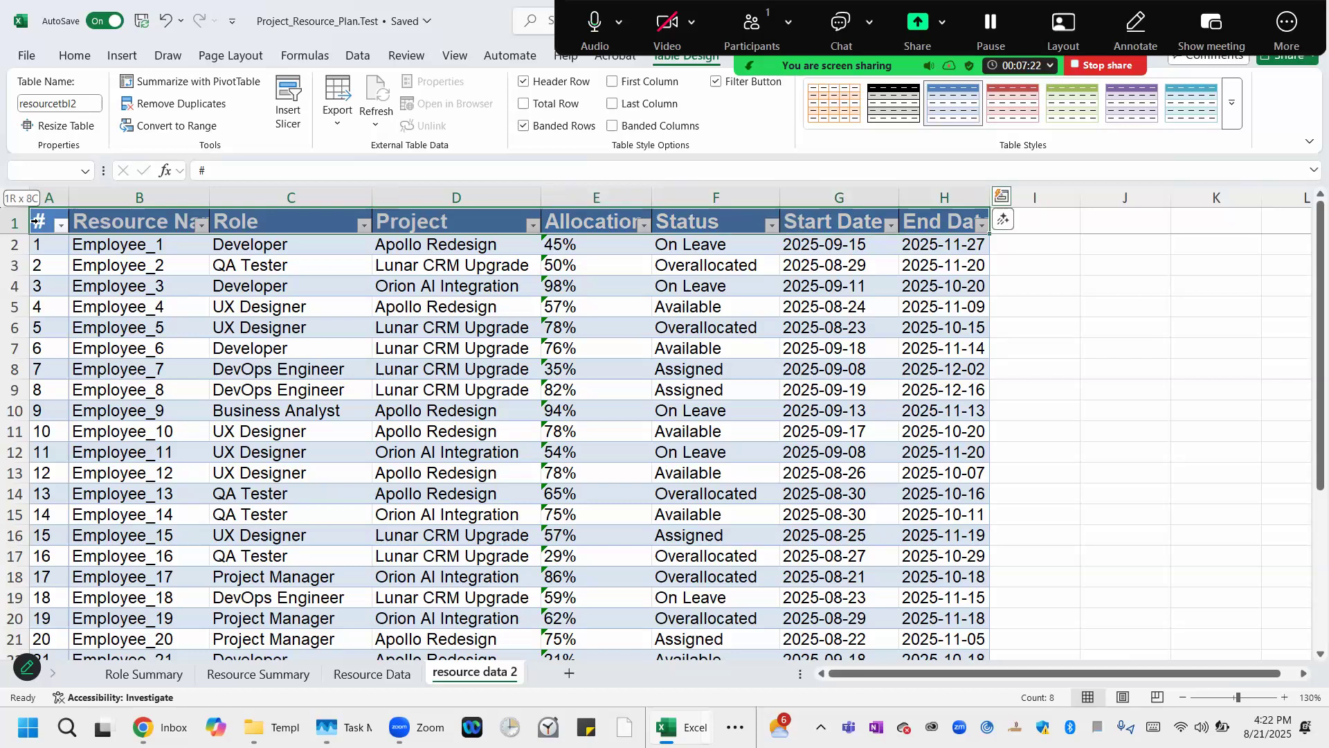
Create a PivotTable from the resourcetbl2 table on a new worksheet, adding the data to the Data Model.
key("ctrl+shift+Down")
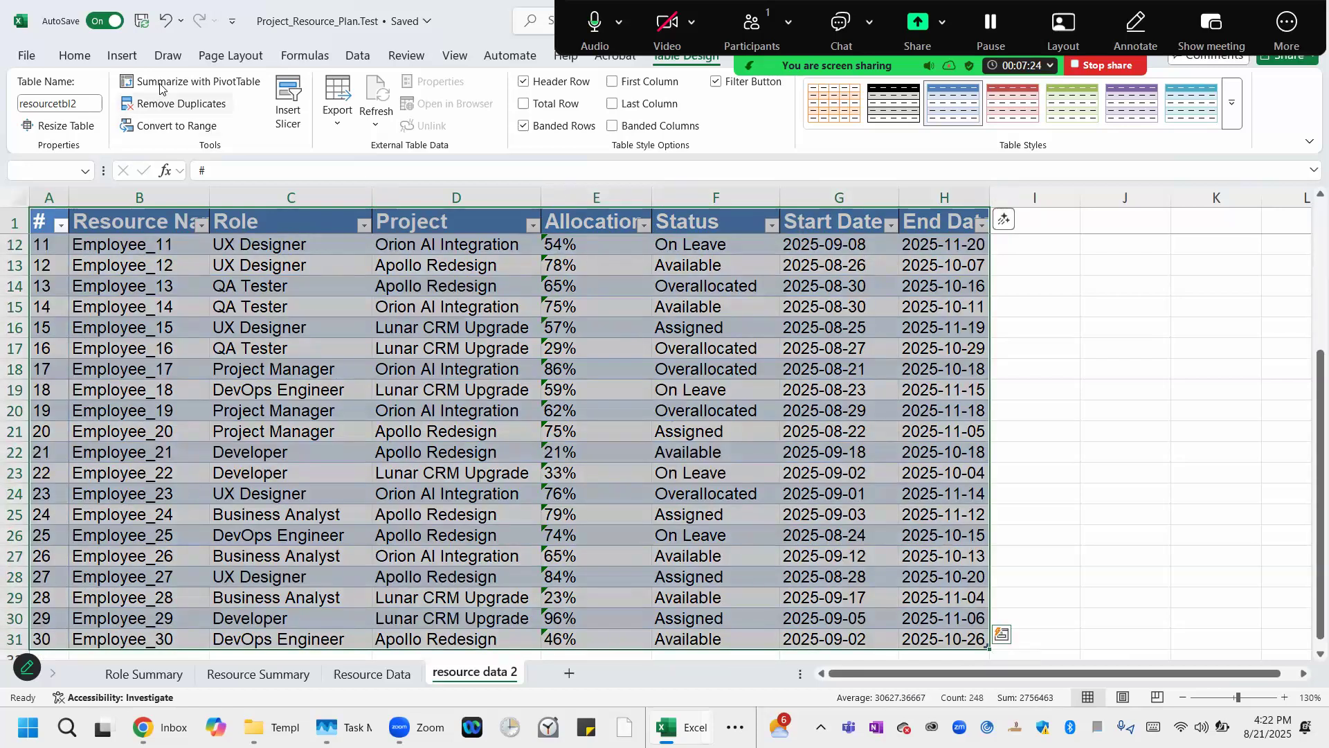
left_click(122, 57)
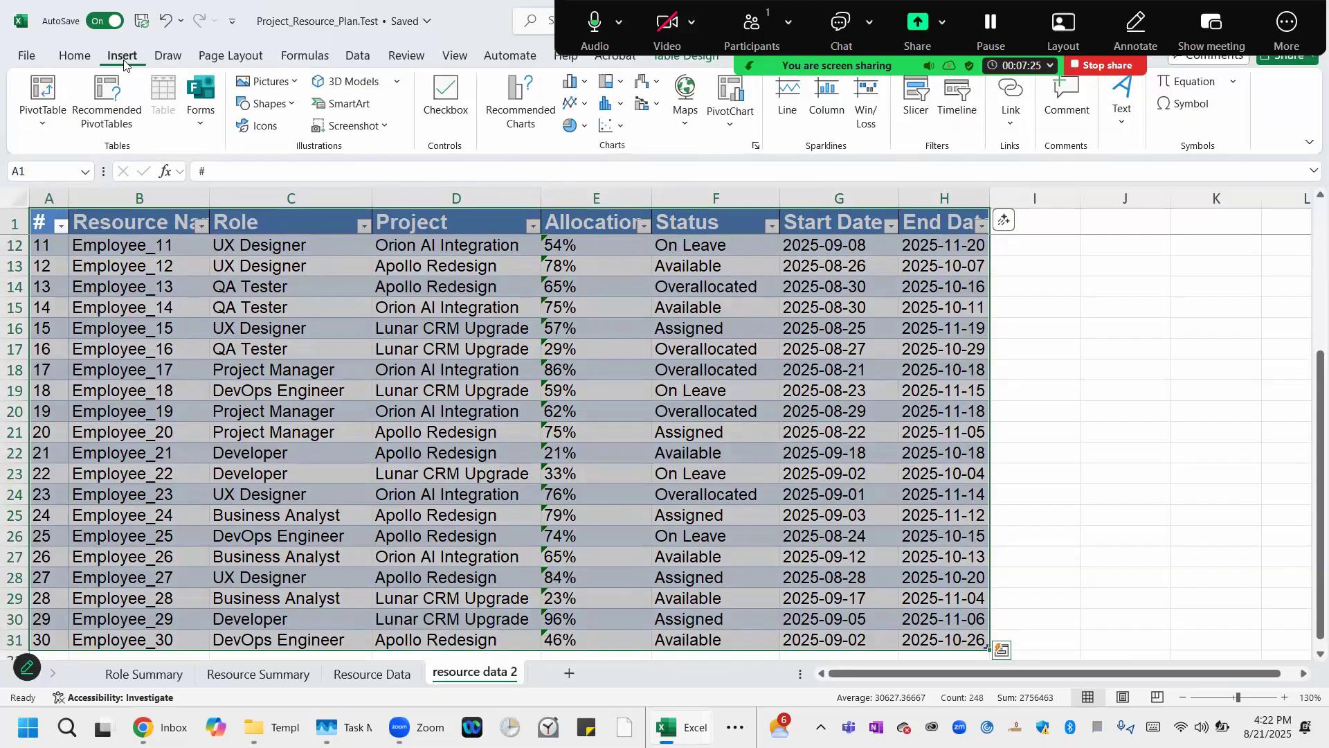
left_click(52, 121)
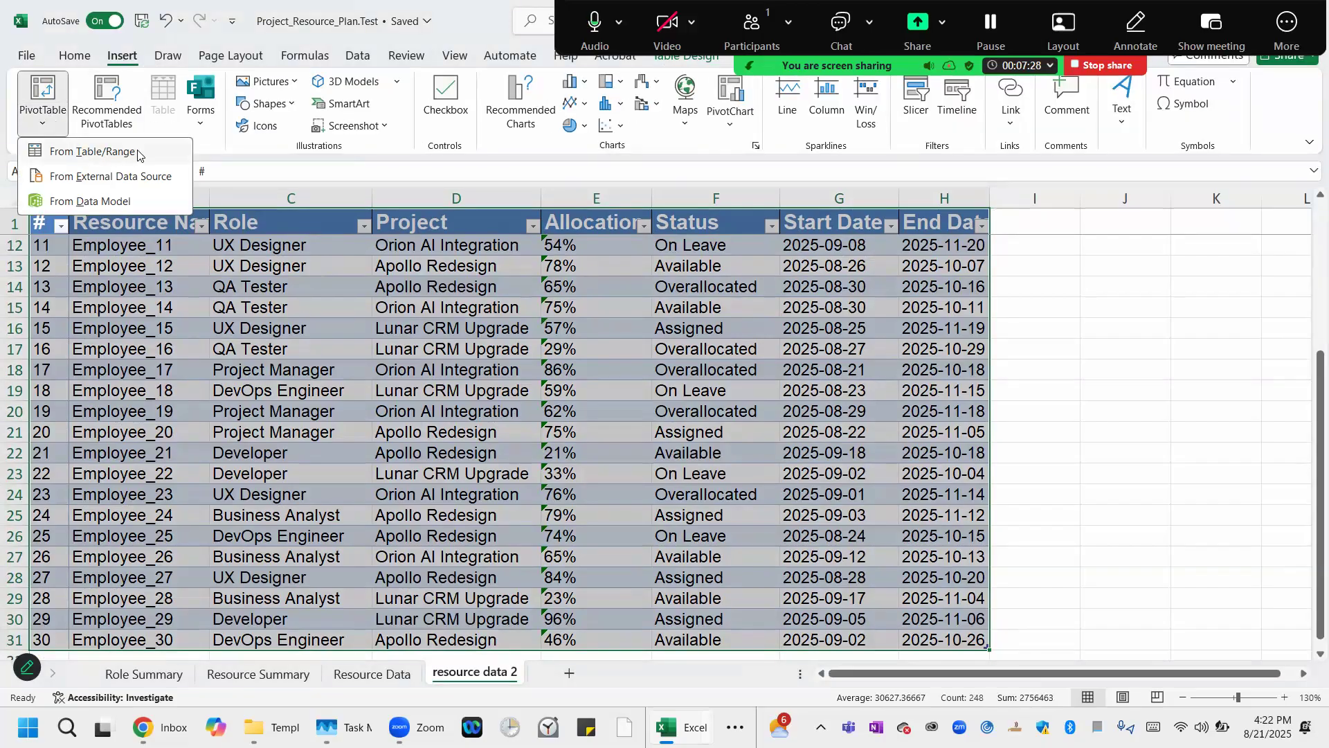
left_click(137, 153)
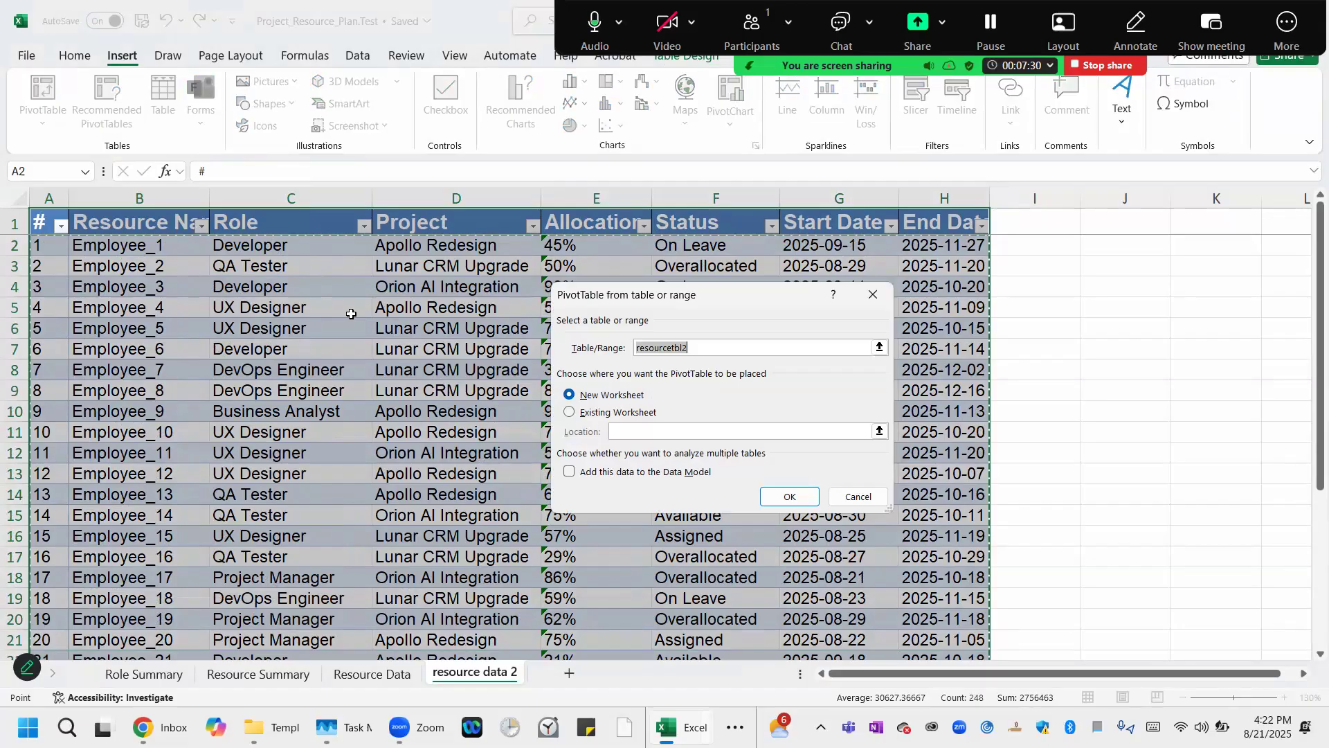
left_click(571, 471)
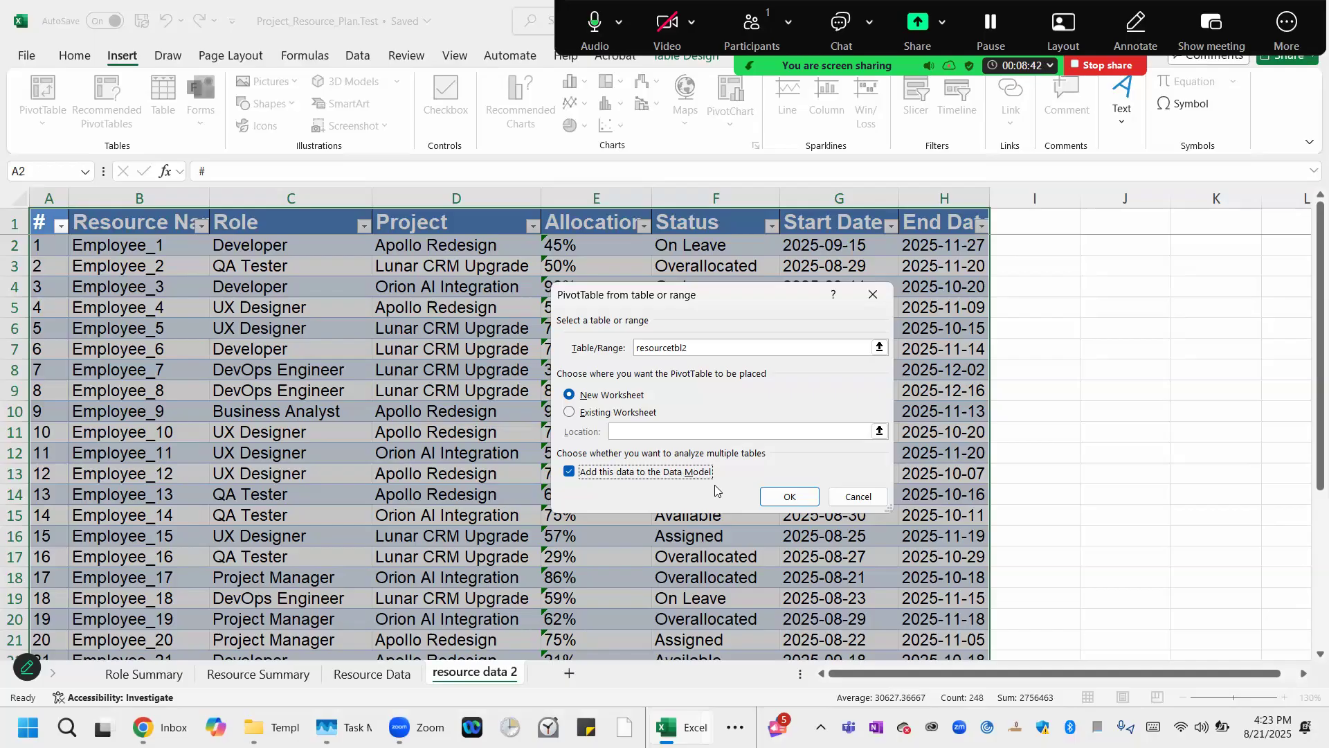
left_click(781, 499)
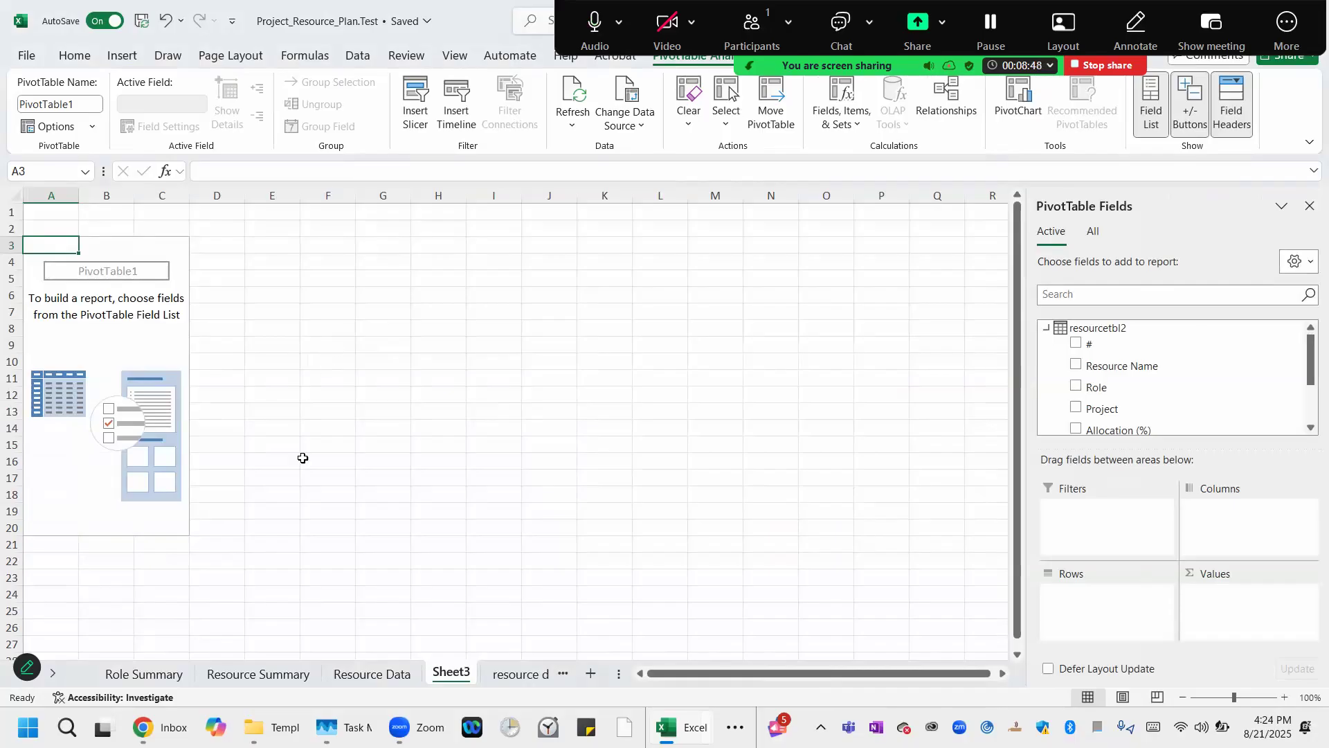
Collapse the entire Project field in the pivot table on the Resource Summary sheet.
left_click(275, 671)
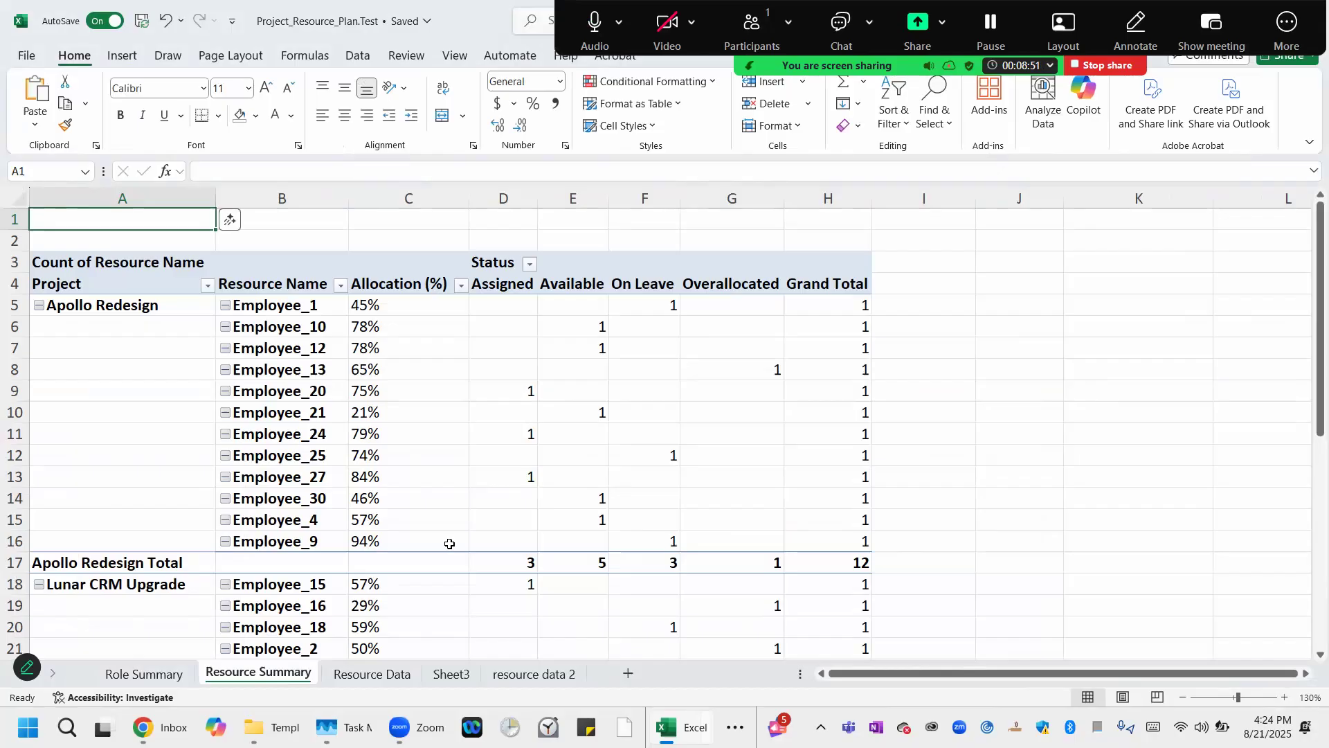
left_click(97, 313)
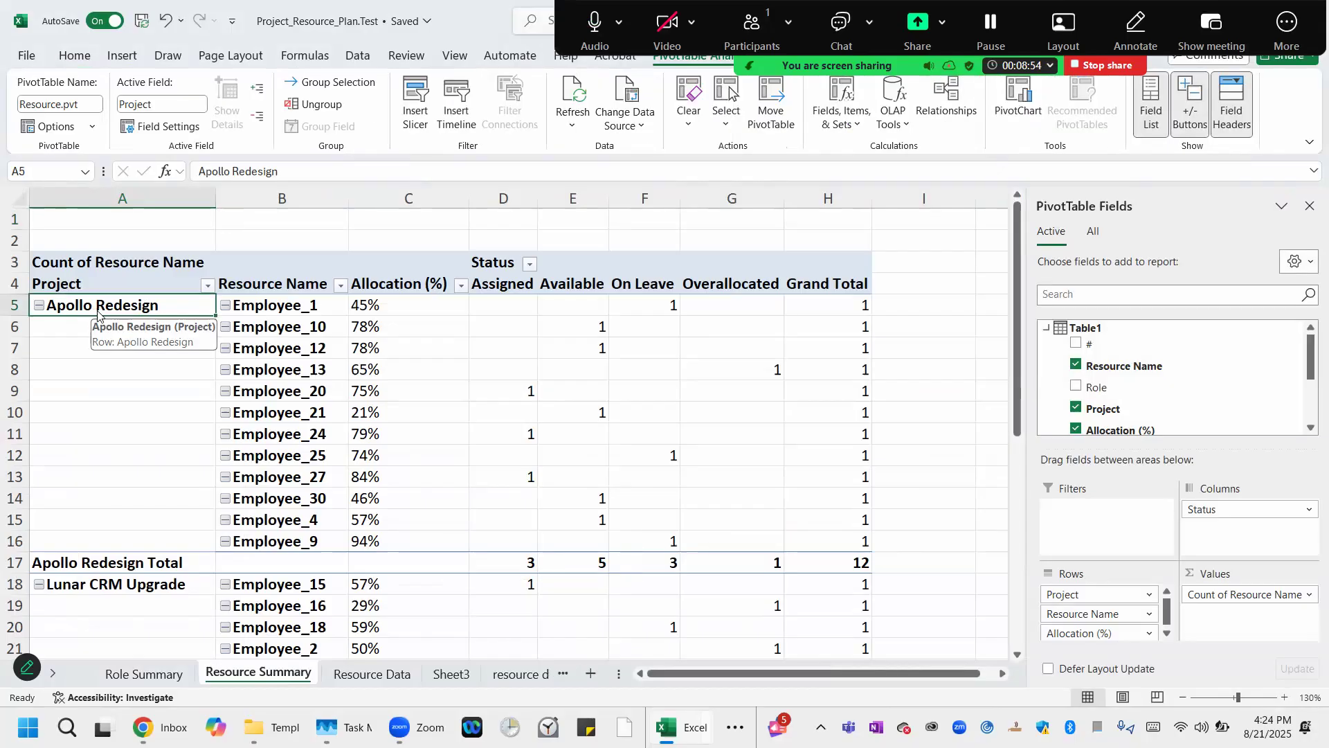
right_click(98, 314)
mouse_move(194, 385)
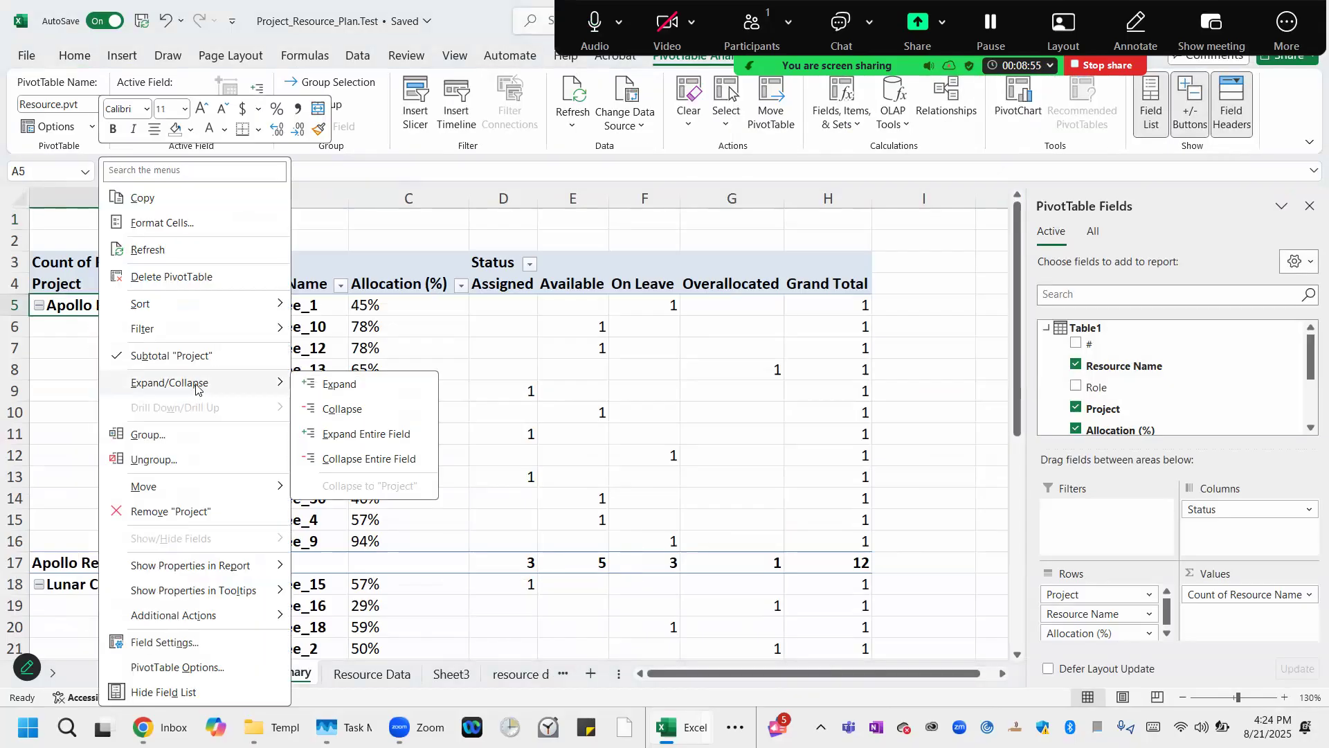
left_click(406, 459)
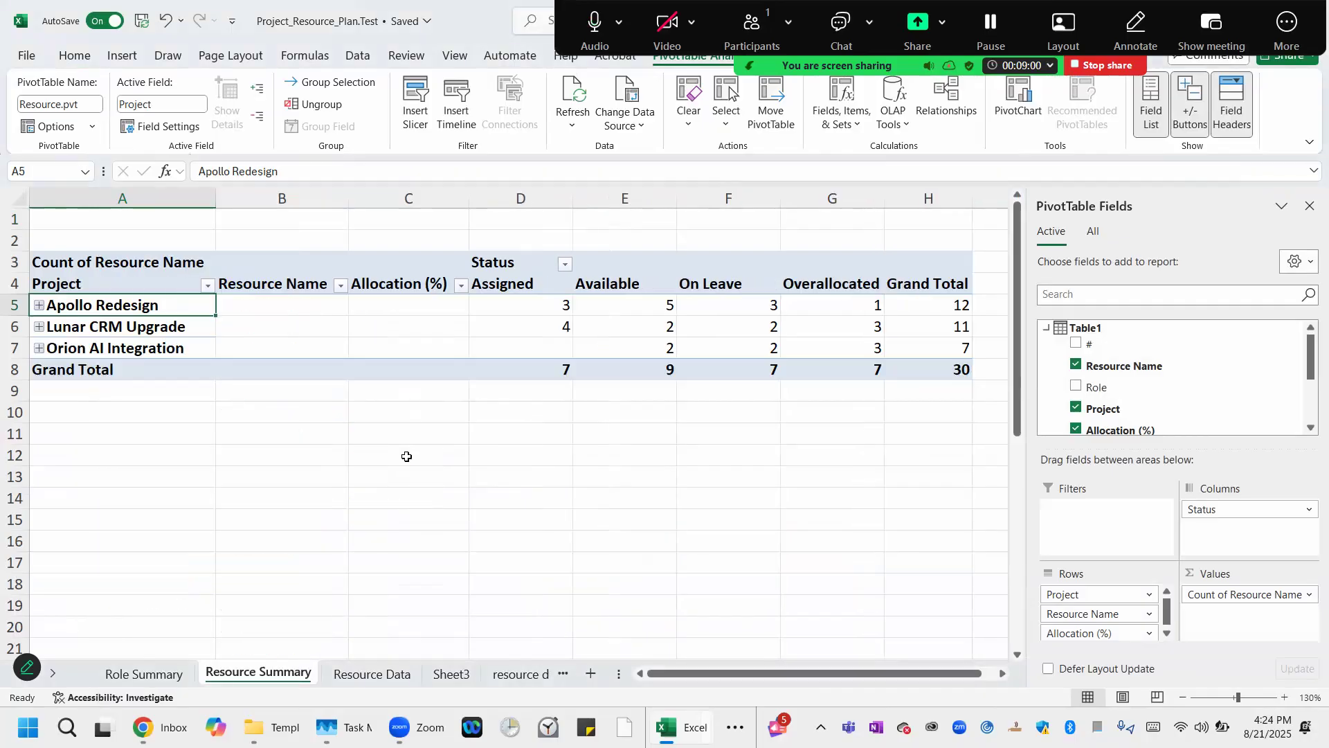
Hide the Resource Name and Allocation (%) columns of the pivot table.
left_click(412, 196)
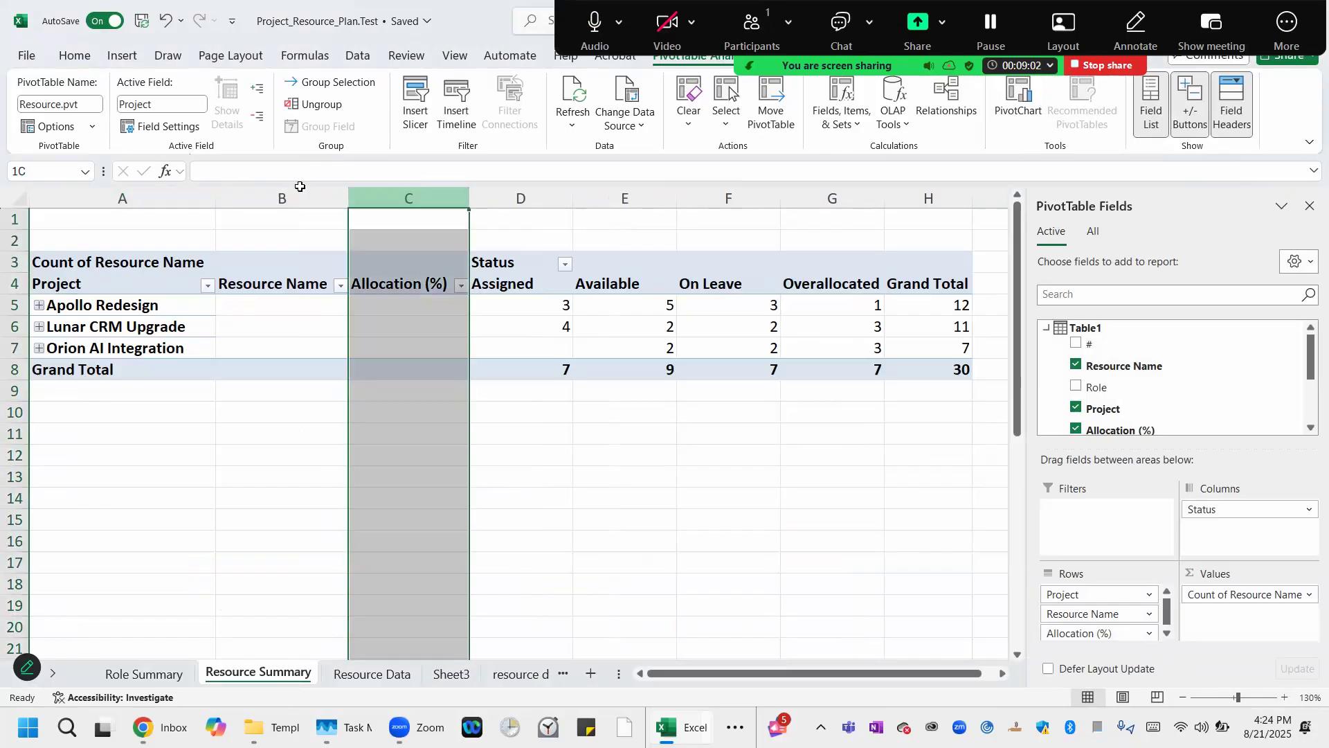
left_click(272, 197, "shift")
right_click(271, 197)
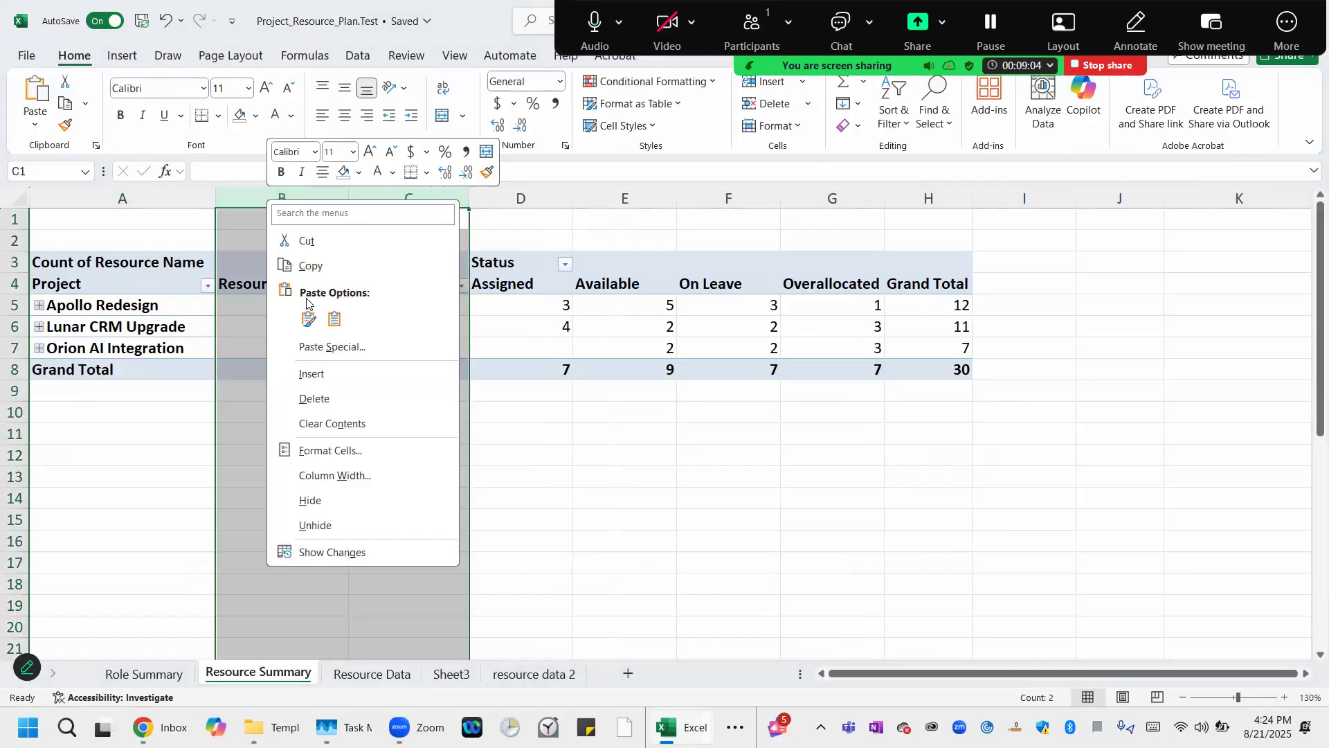
left_click(322, 501)
left_click(137, 419)
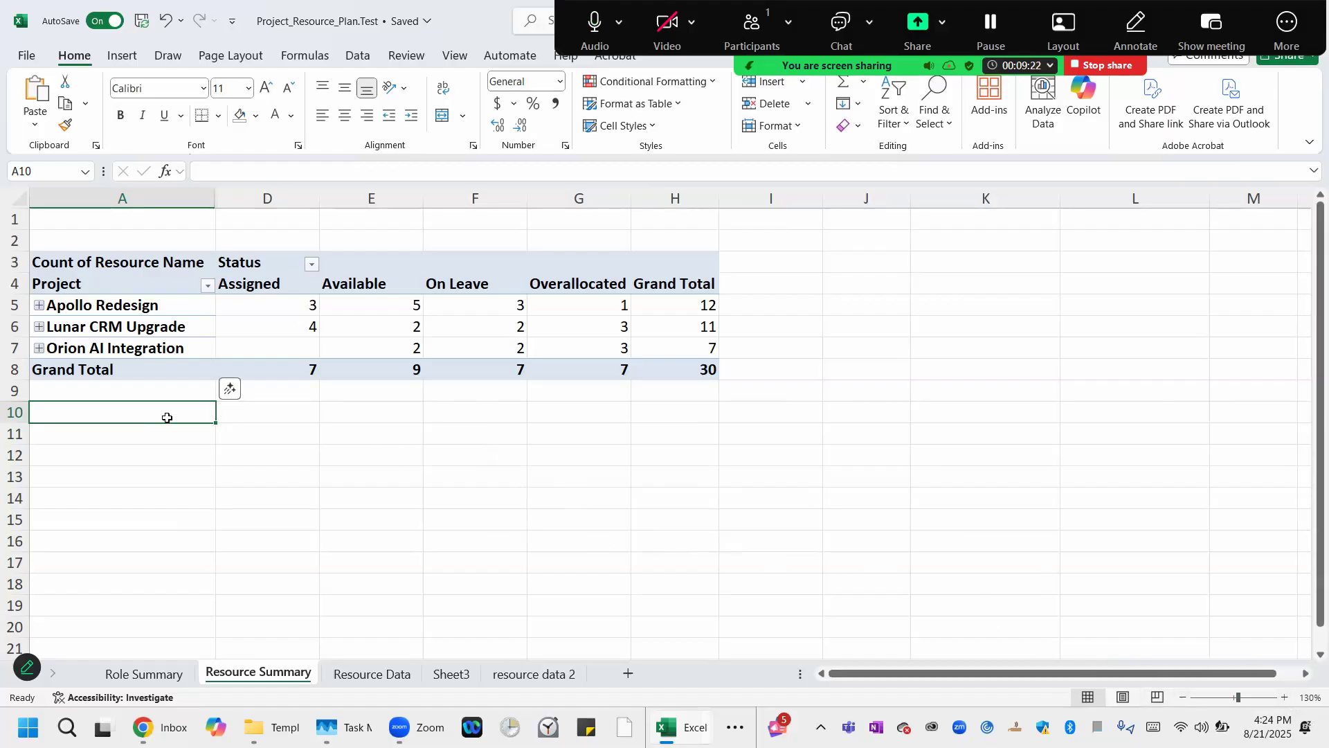
Examine the resource counts per project and status in the pivot table.
left_click(140, 306)
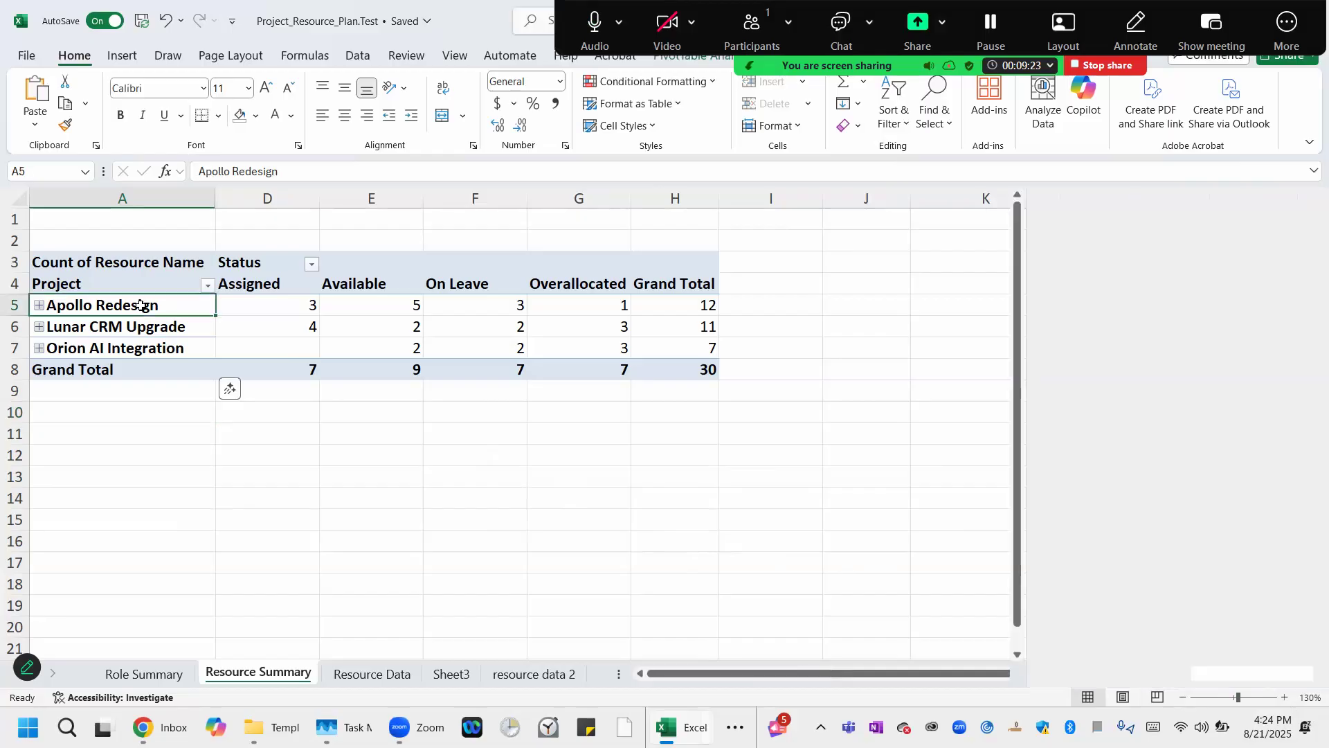
left_click(109, 329)
left_click(101, 351)
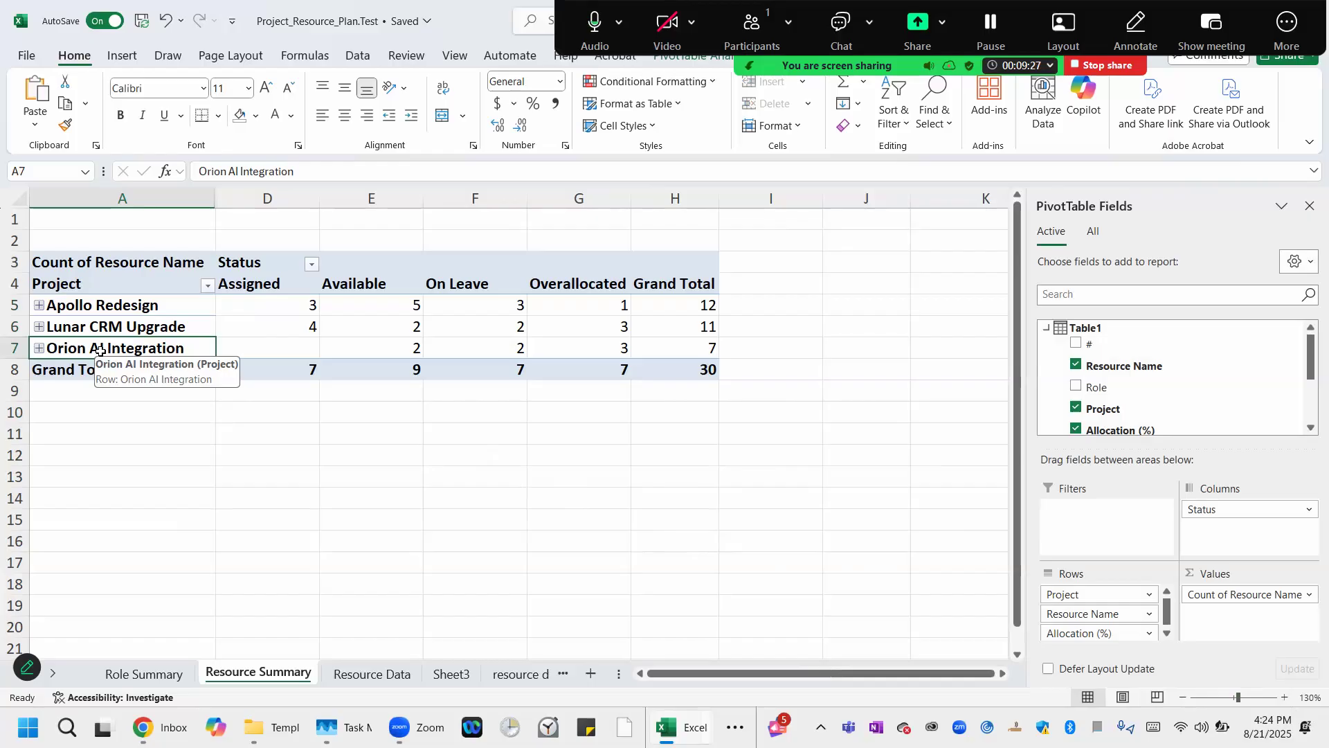
left_click(139, 305)
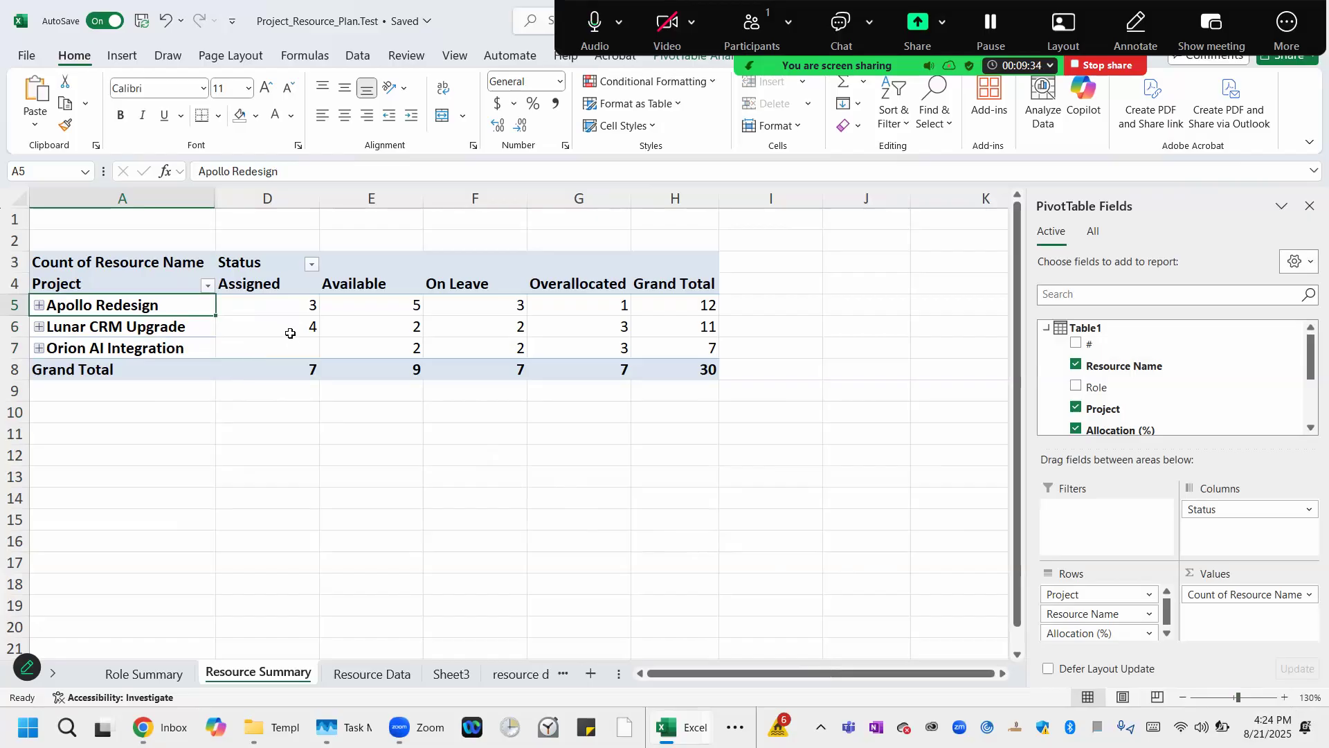
mouse_move(289, 344)
left_click(272, 302)
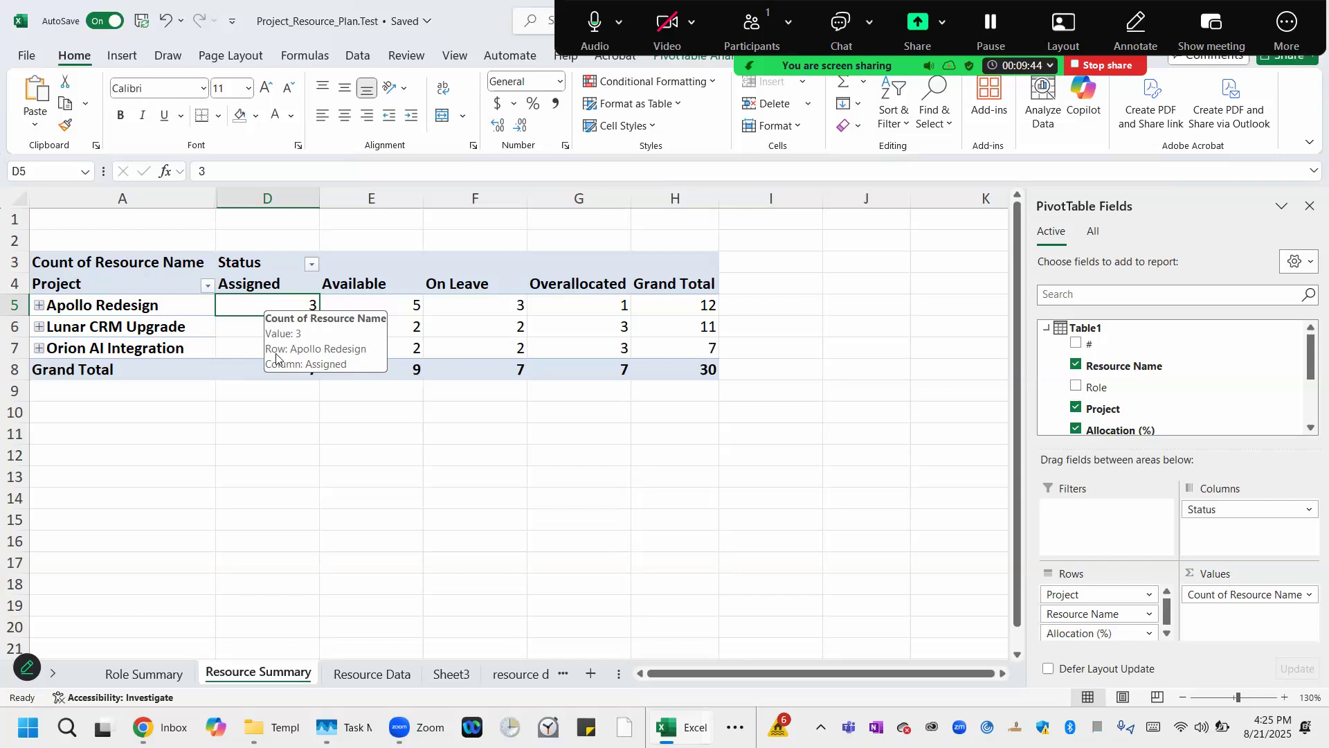
left_click(481, 301)
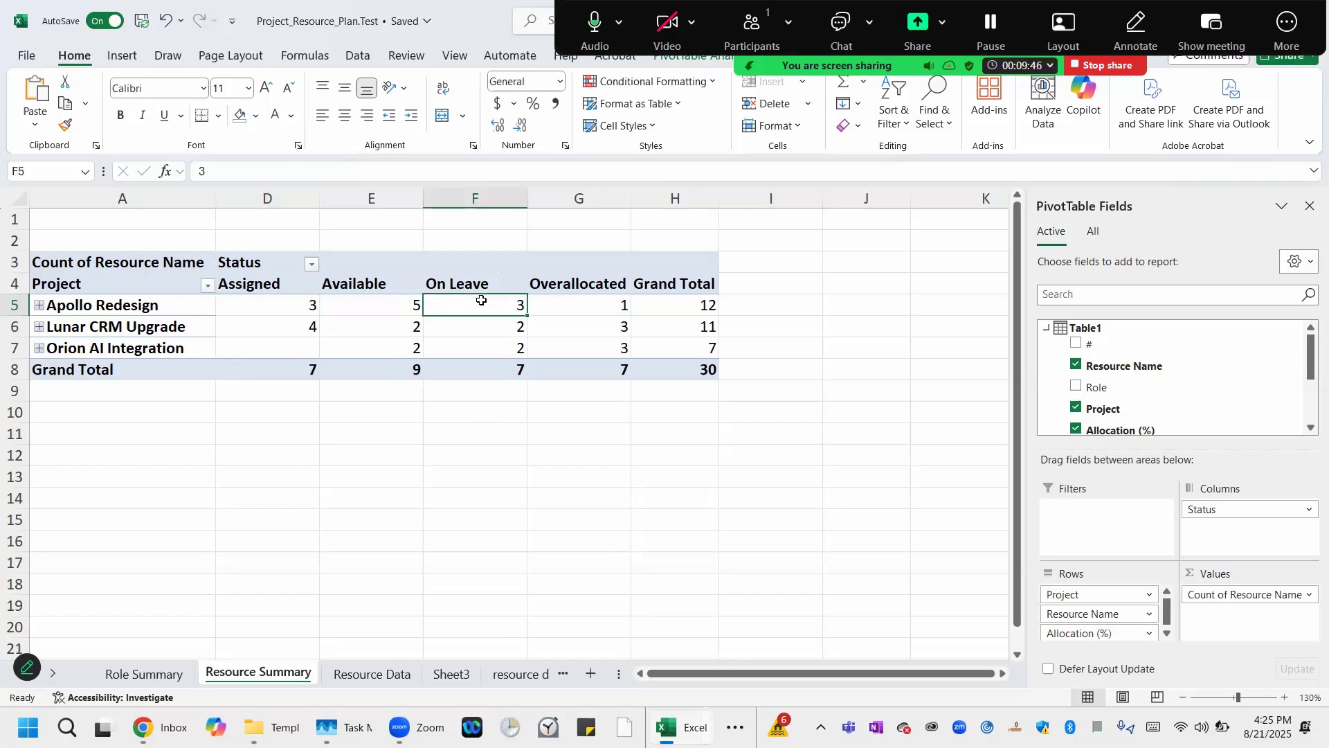
left_click(379, 305)
left_click(603, 307)
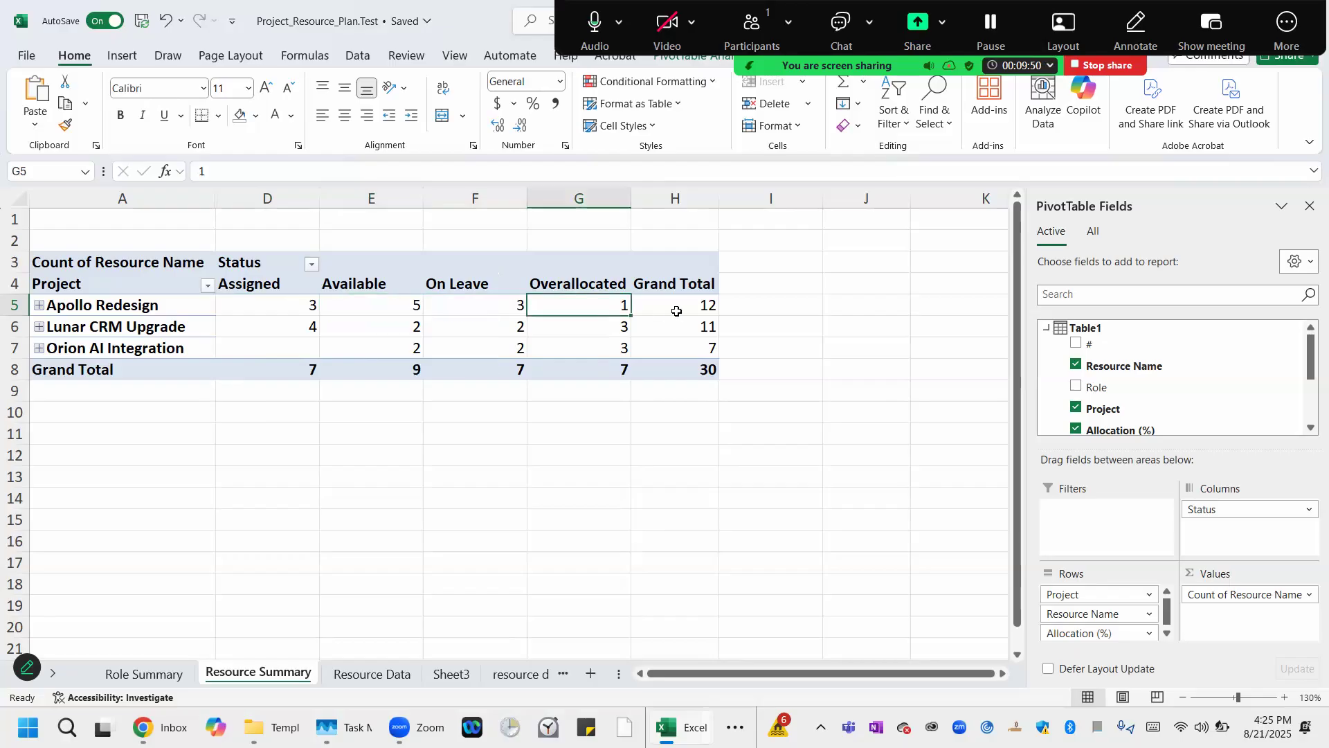
left_click(696, 304)
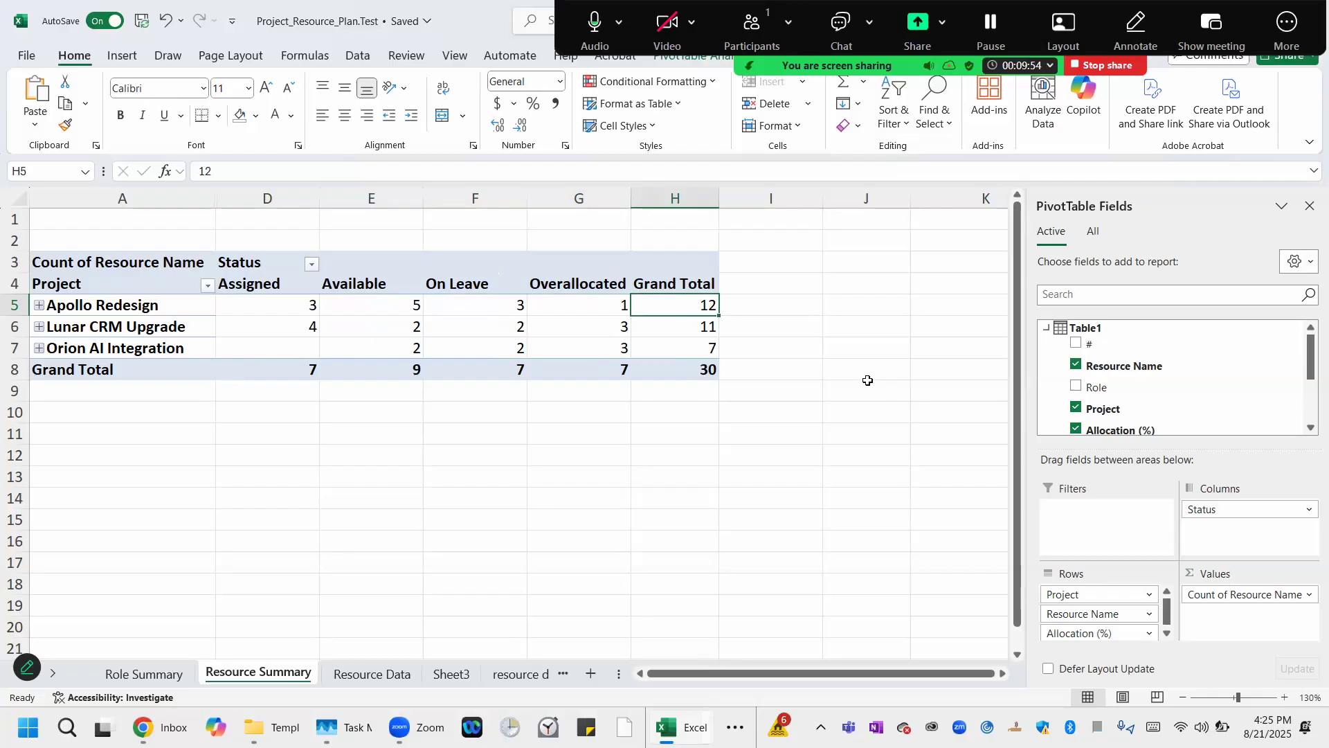
left_click(695, 328)
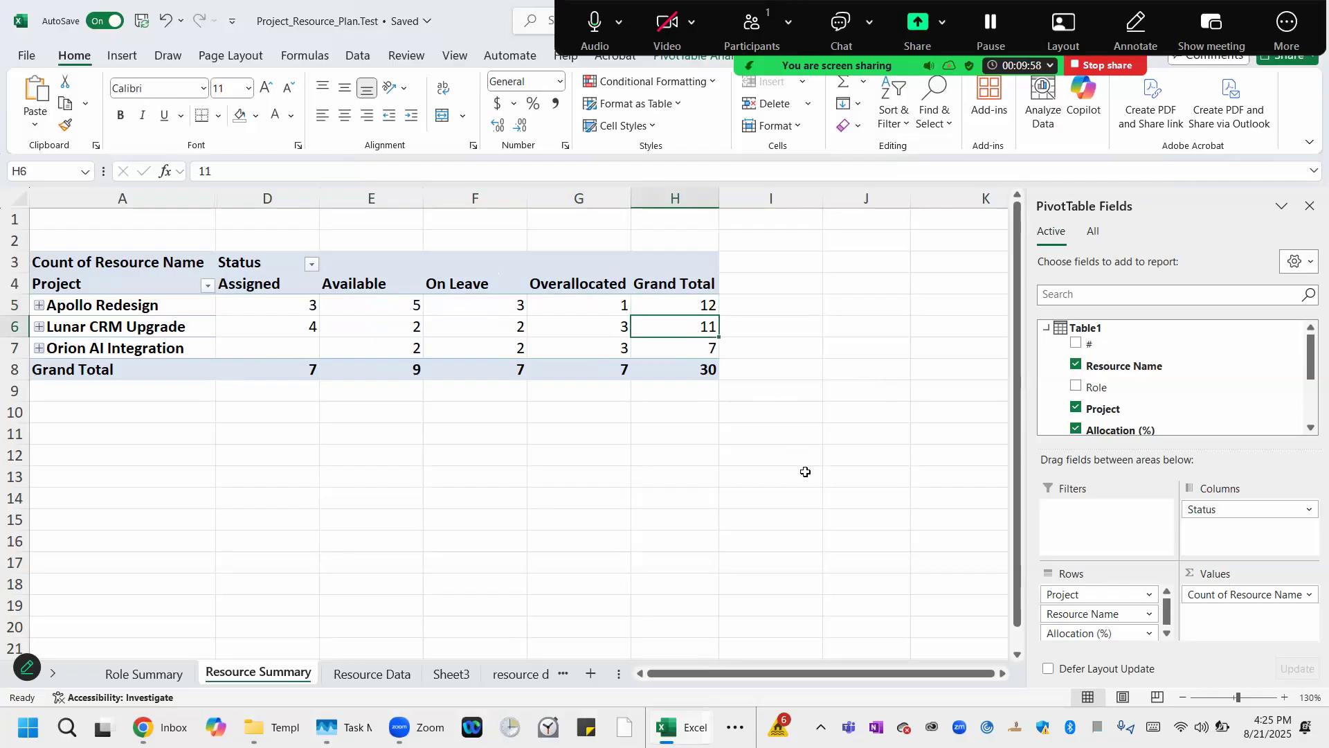
left_click(700, 346)
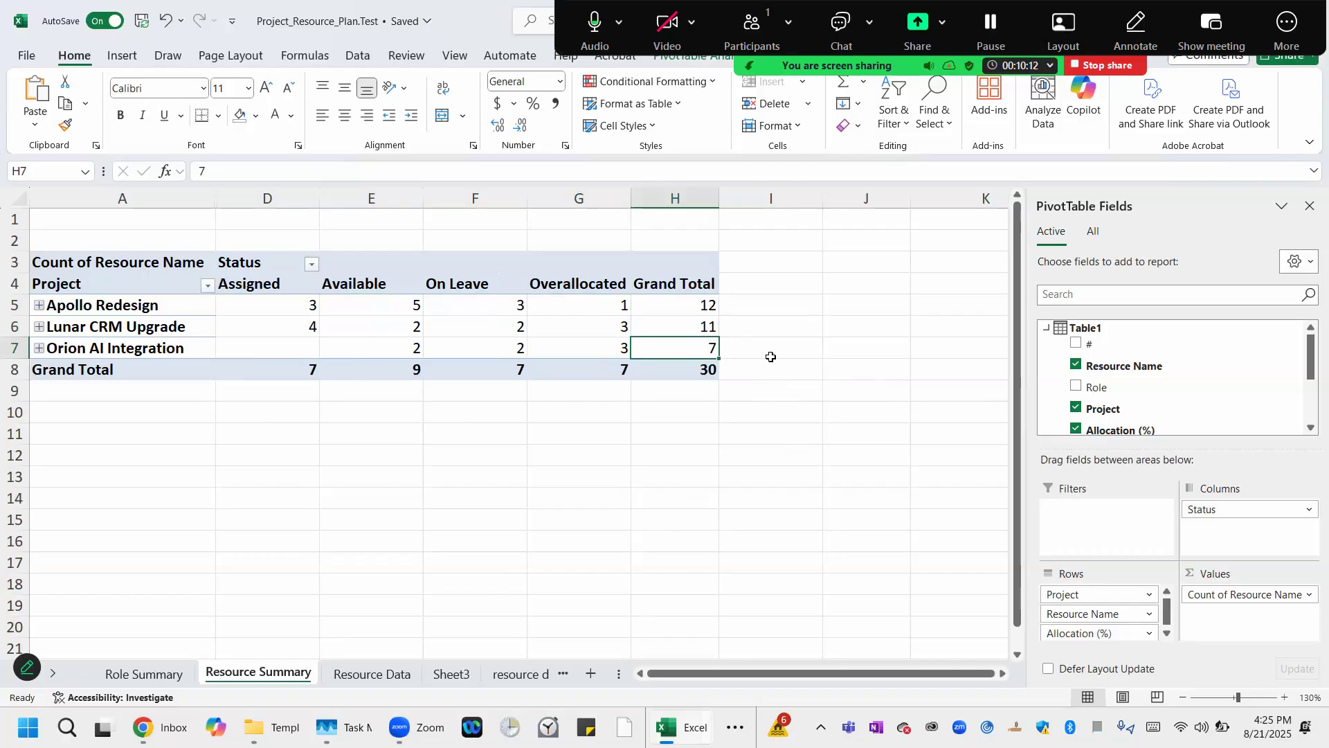
left_click(731, 303)
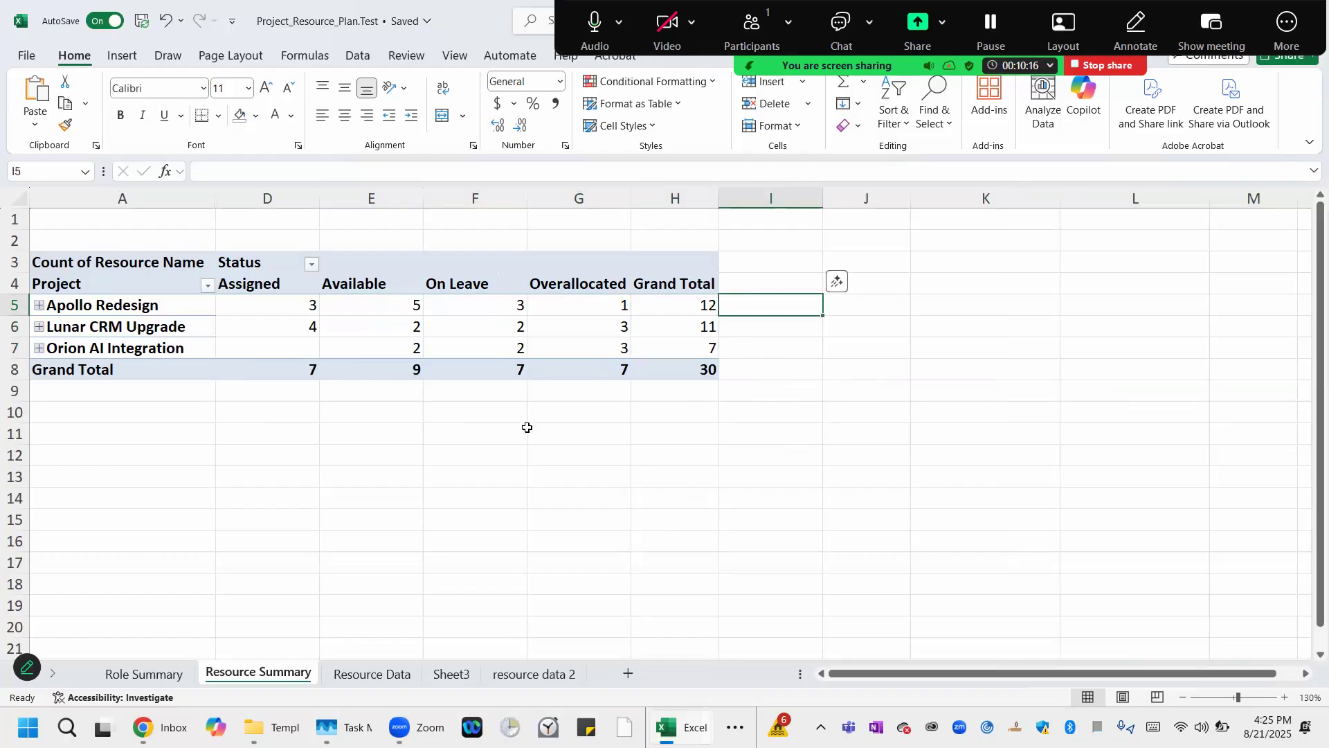
left_click(475, 304)
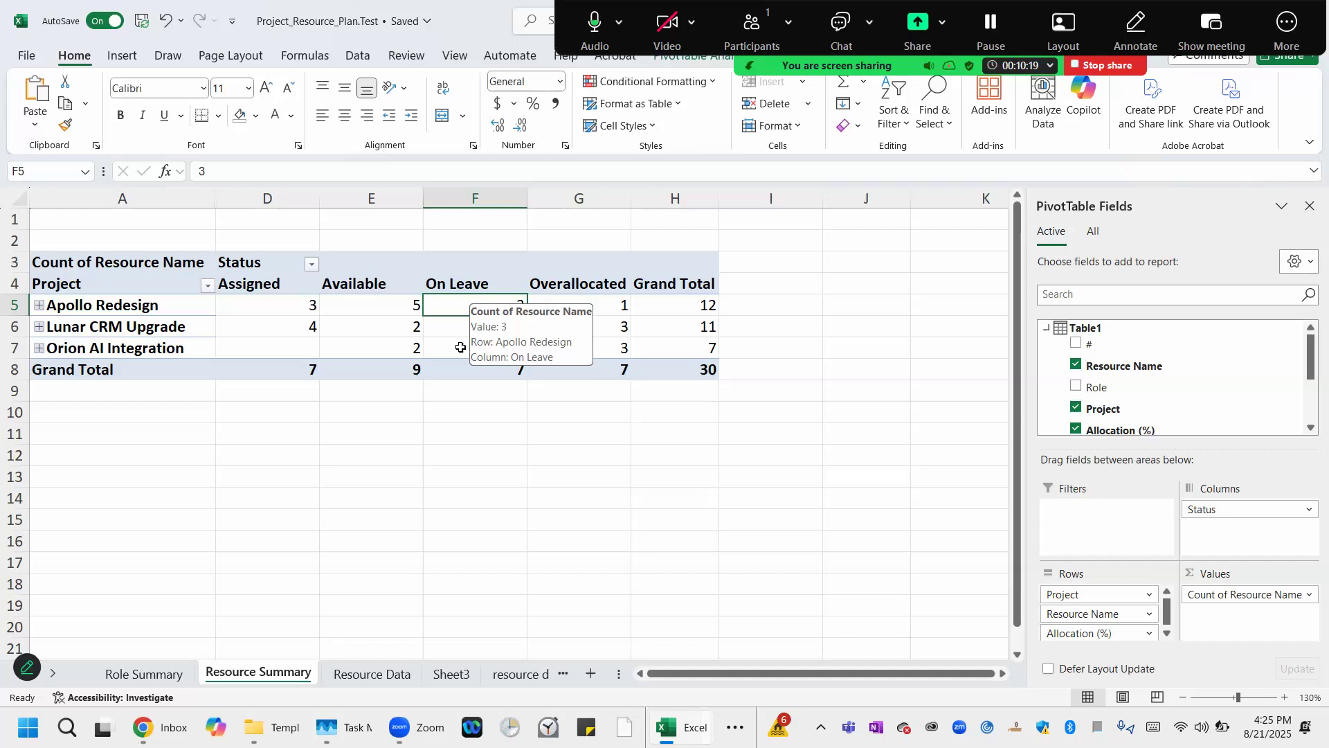
left_click(460, 348)
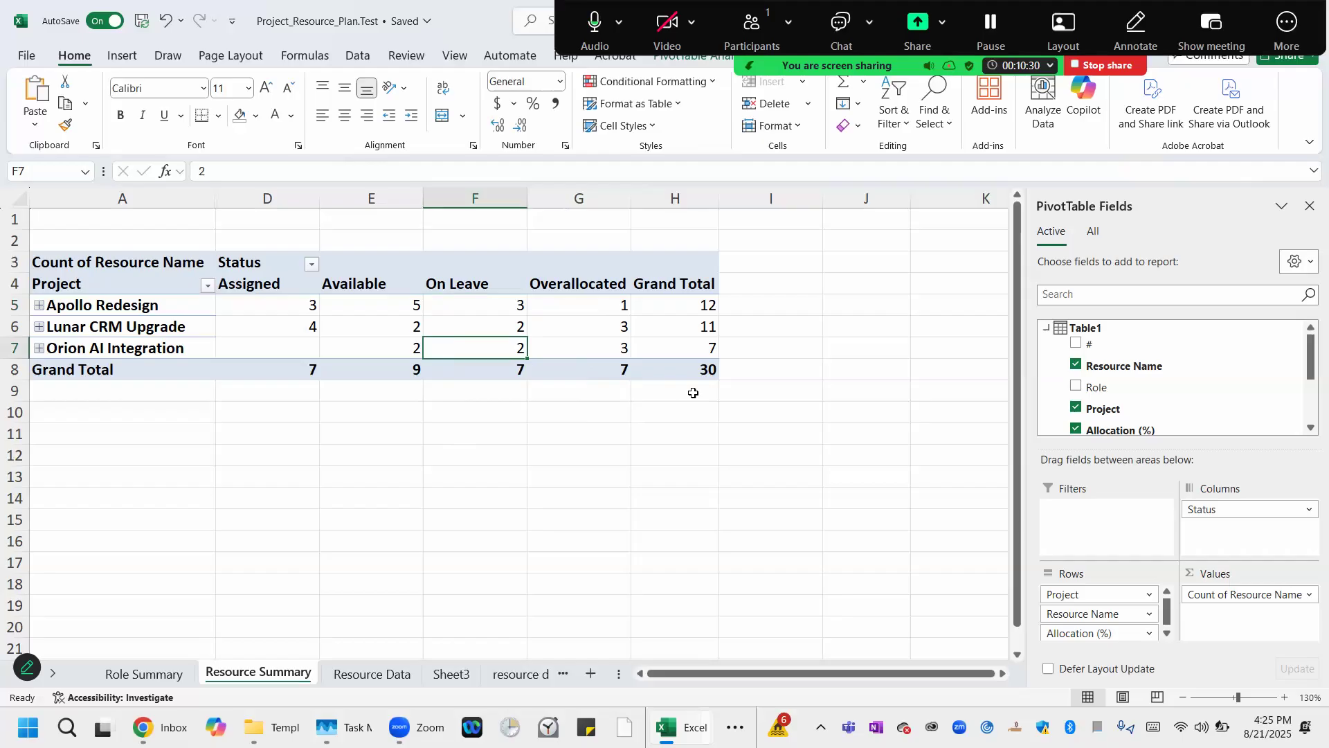
left_click(773, 310)
left_click(755, 340)
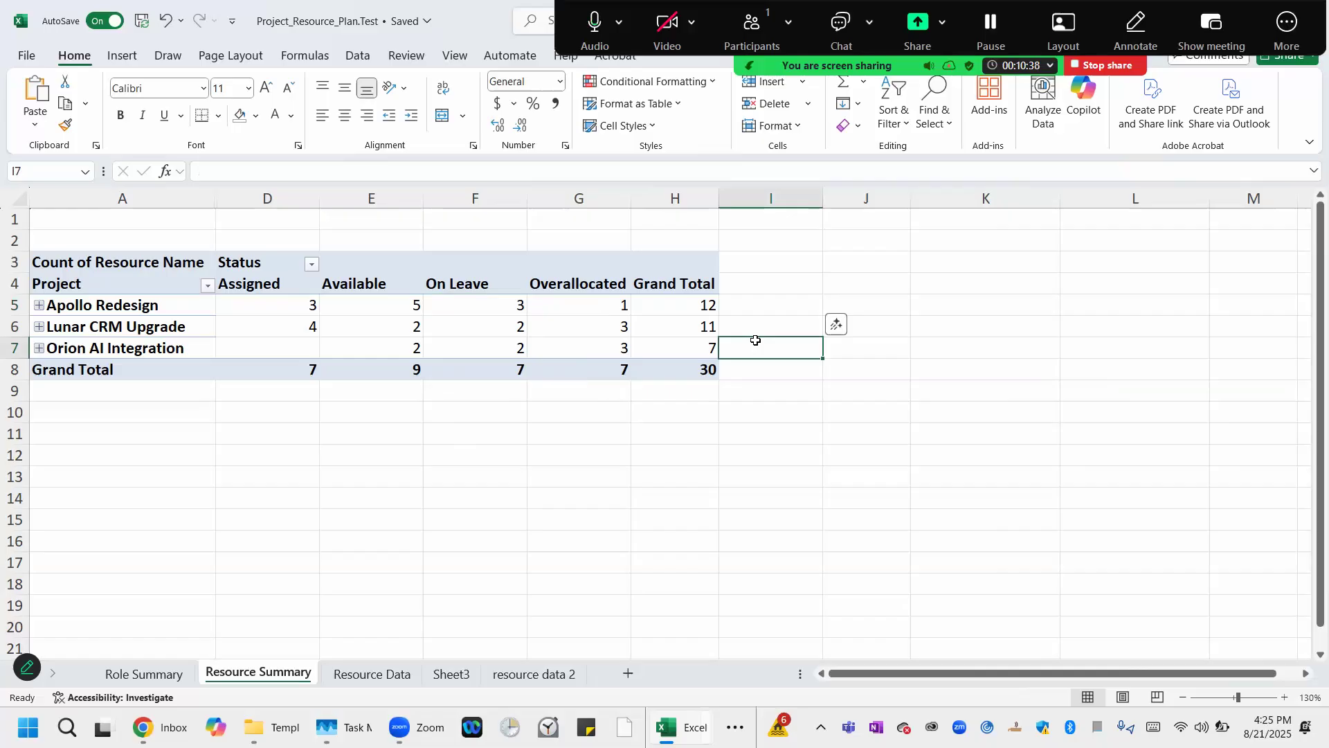
Unhide the hidden columns between column A and column D.
left_click(261, 198)
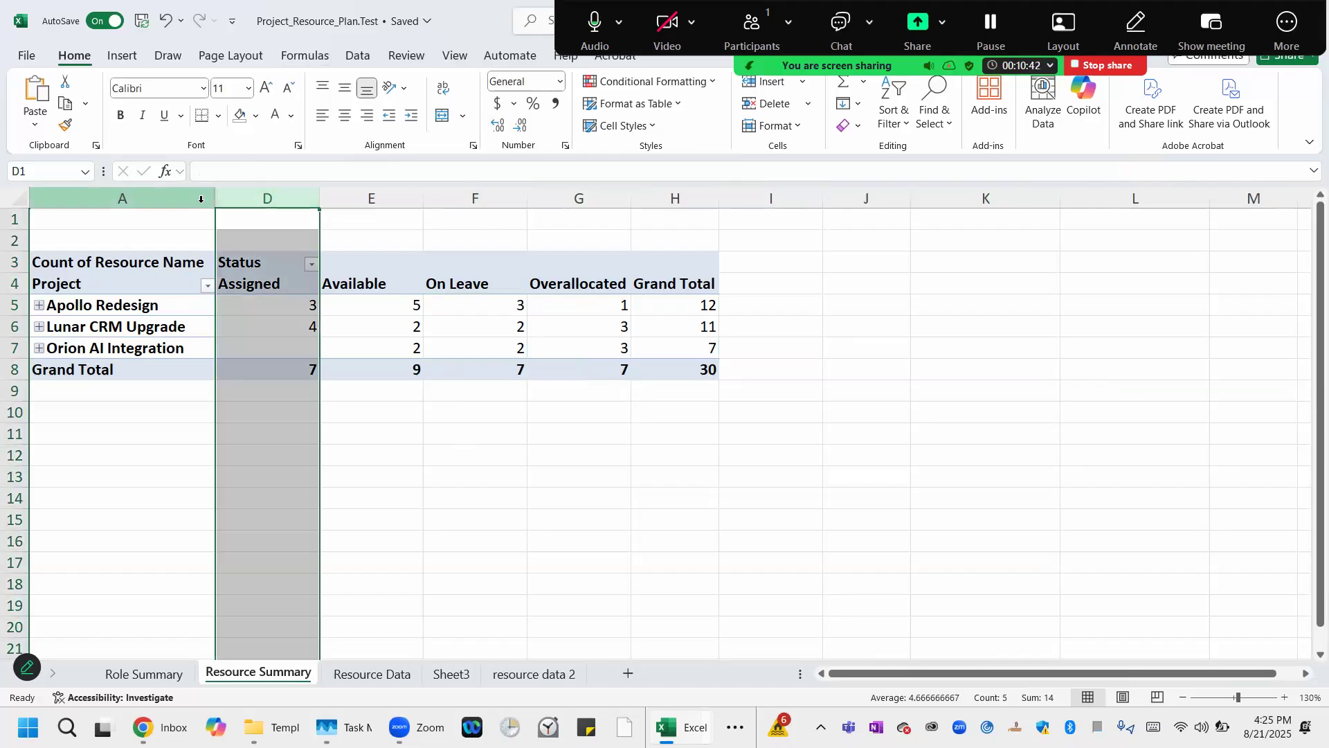
right_click(201, 199)
left_click_drag(282, 201, 161, 200)
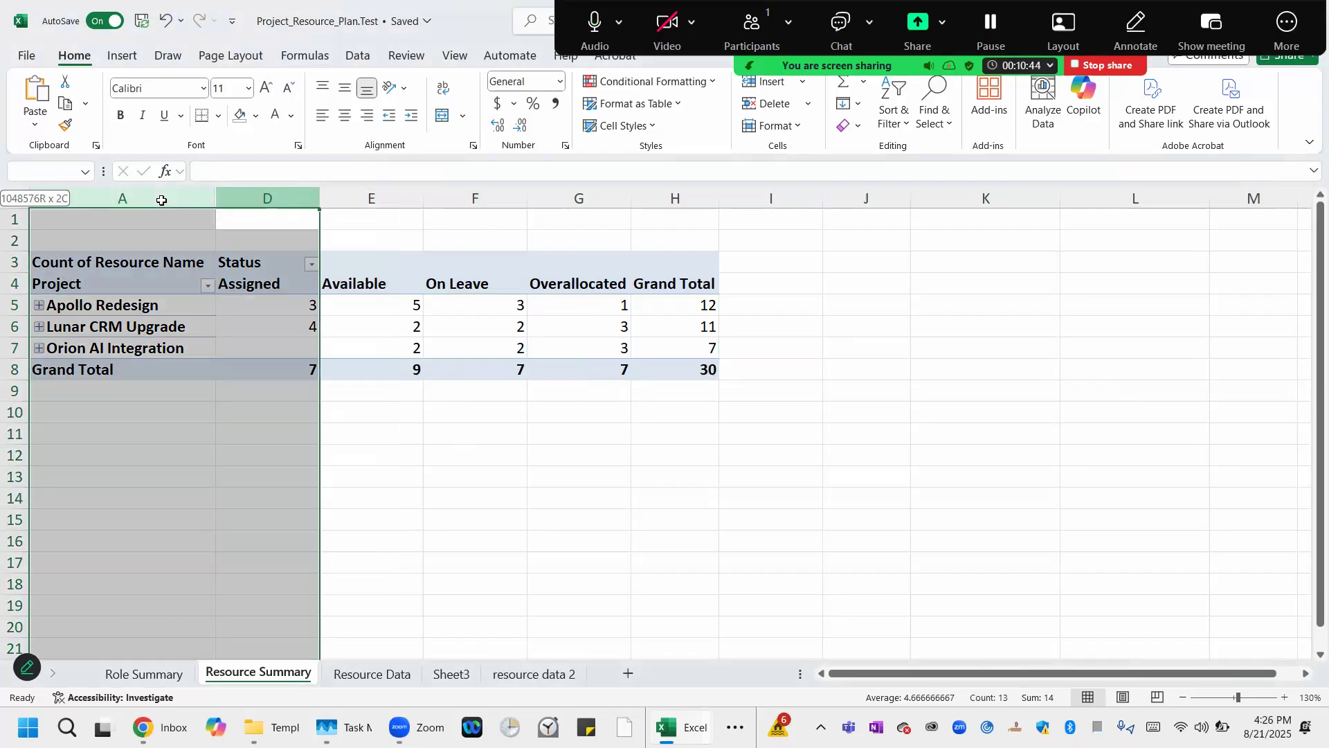
right_click(162, 201)
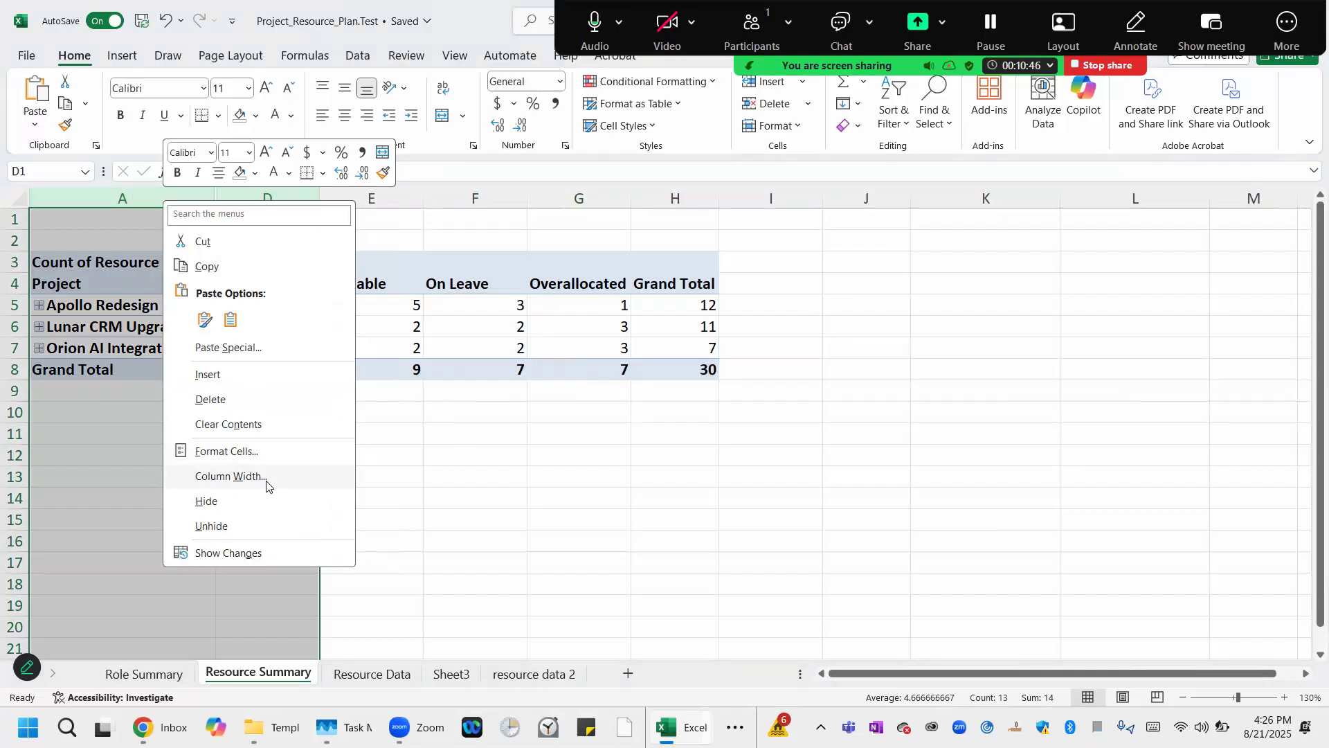
left_click(258, 529)
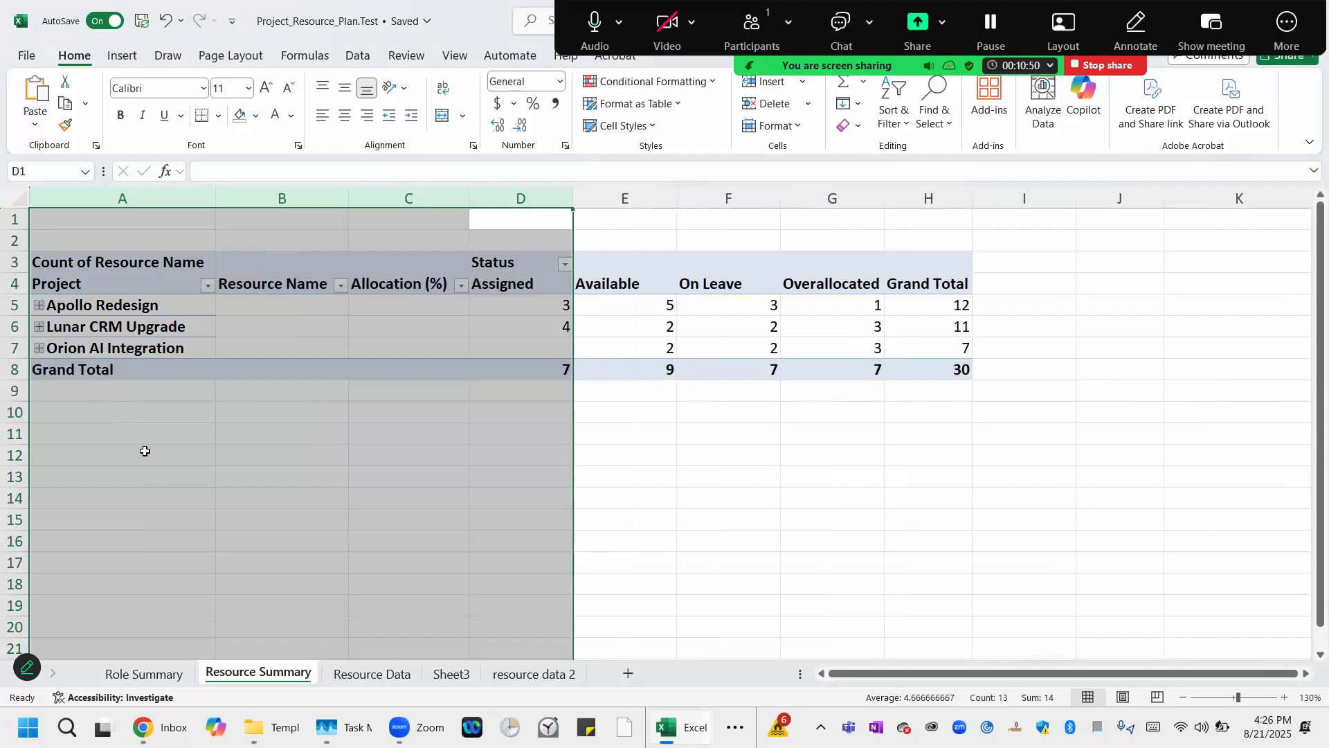
left_click(145, 452)
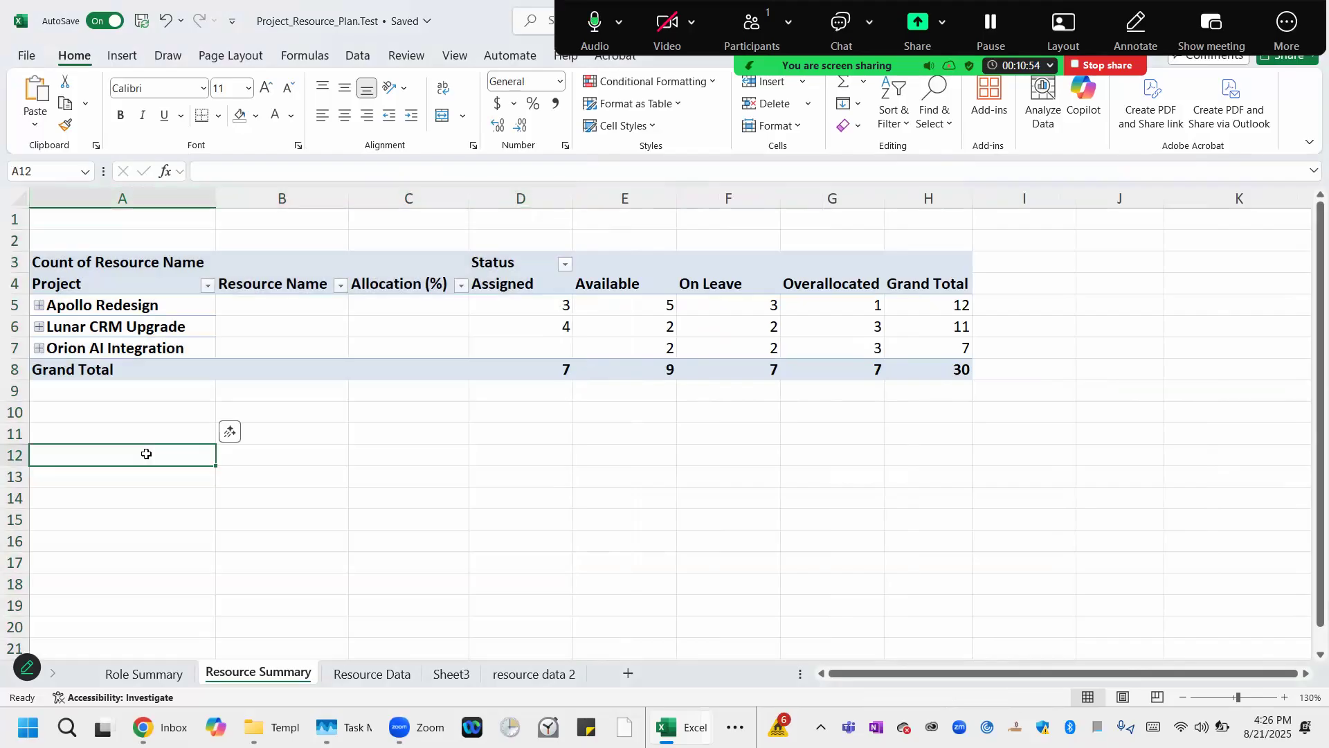
Expand the Orion AI Integration project and filter the Project field to show only Orion AI Integration.
left_click(65, 353)
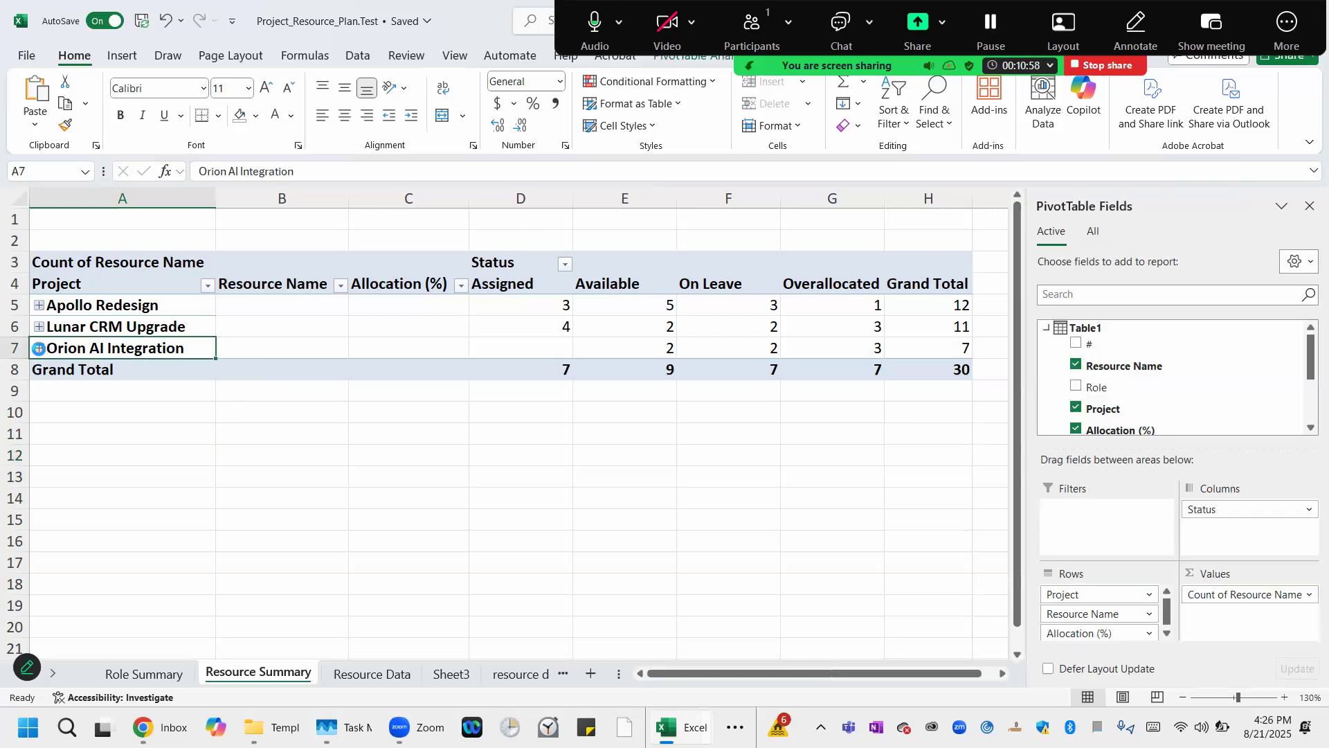
left_click(40, 349)
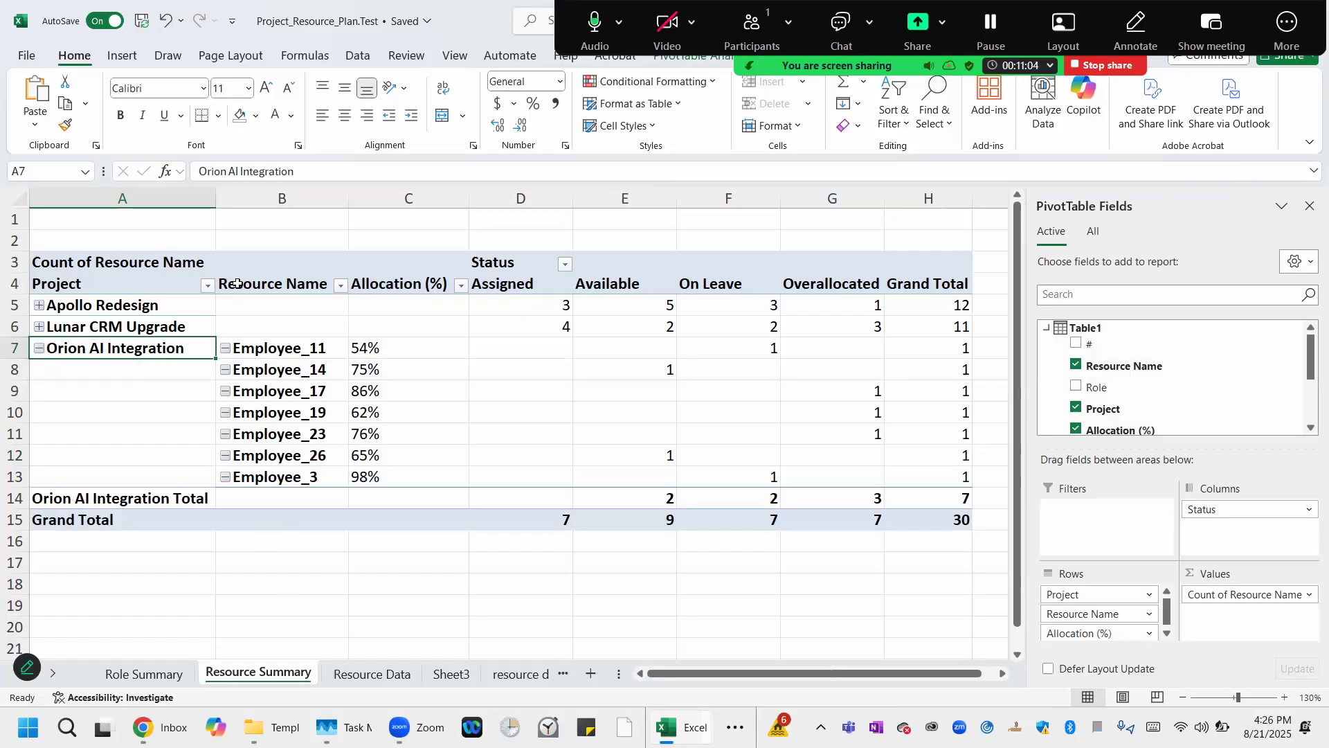
left_click(207, 285)
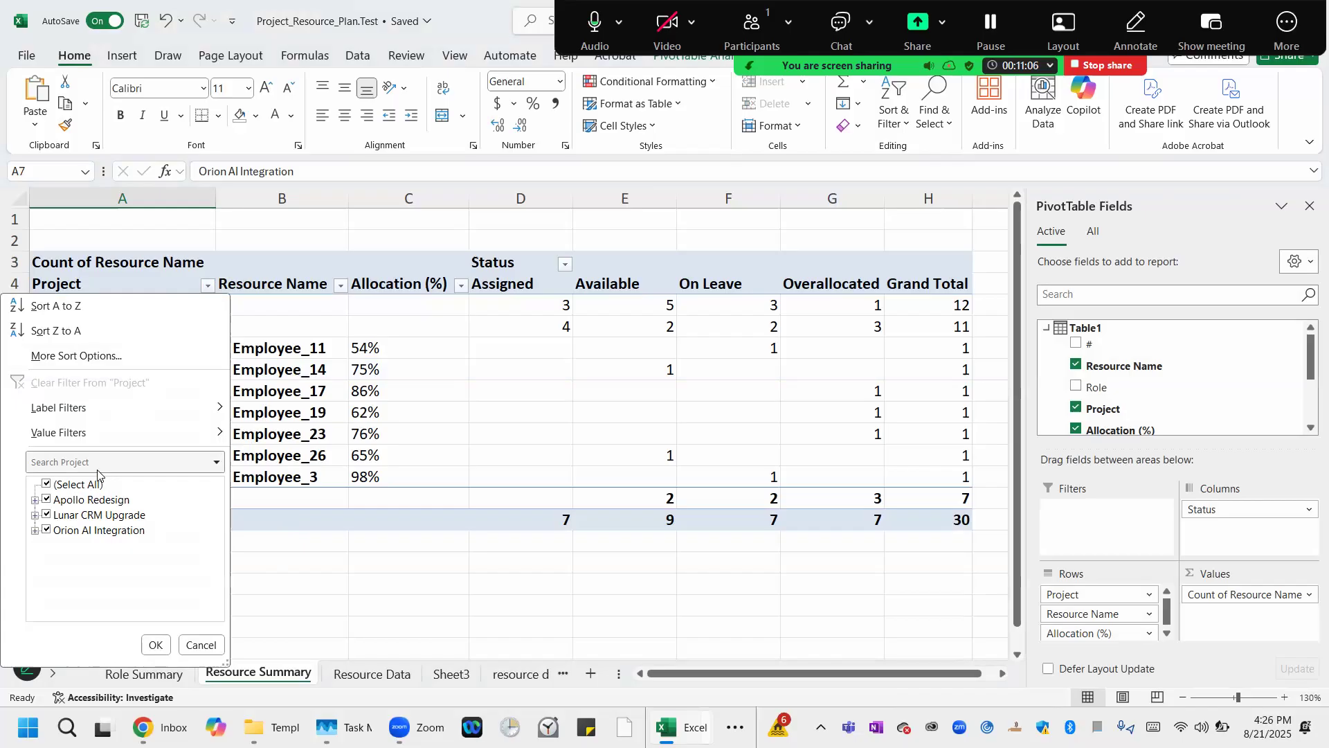
left_click(47, 485)
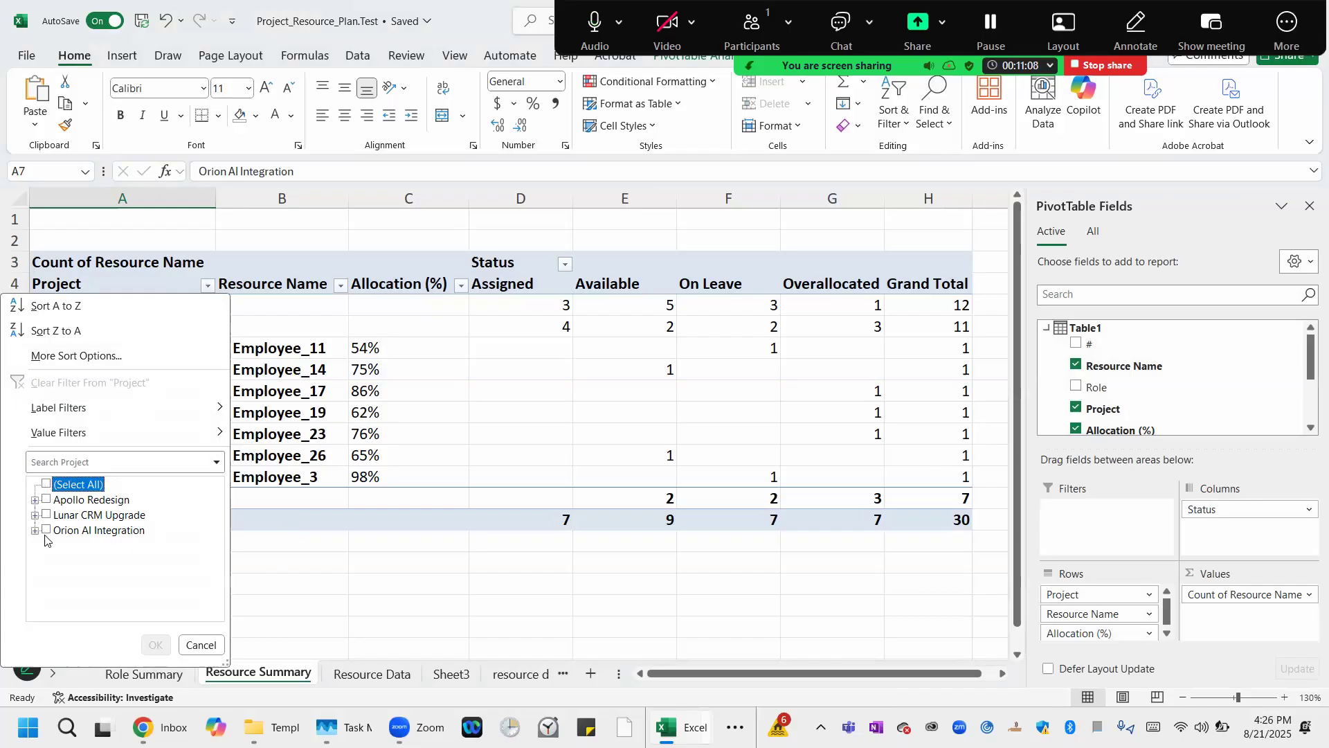
left_click(47, 529)
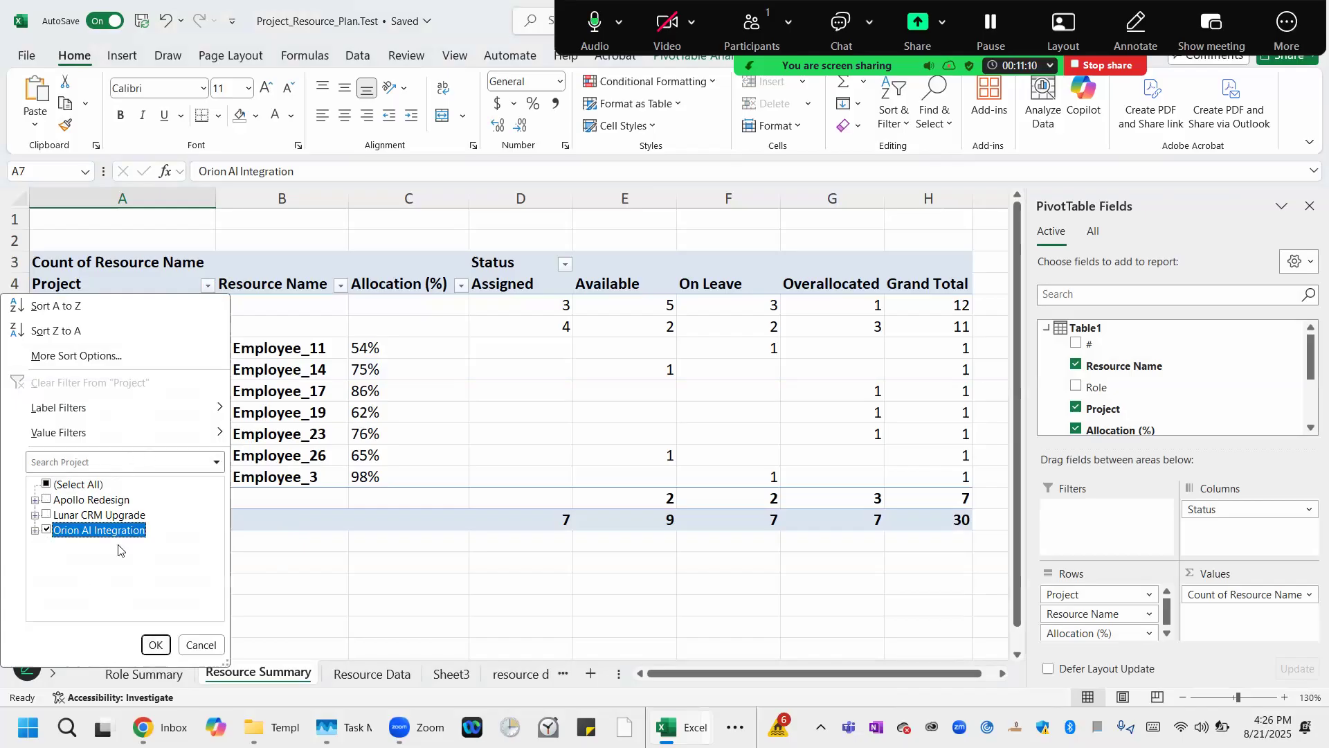
left_click(160, 649)
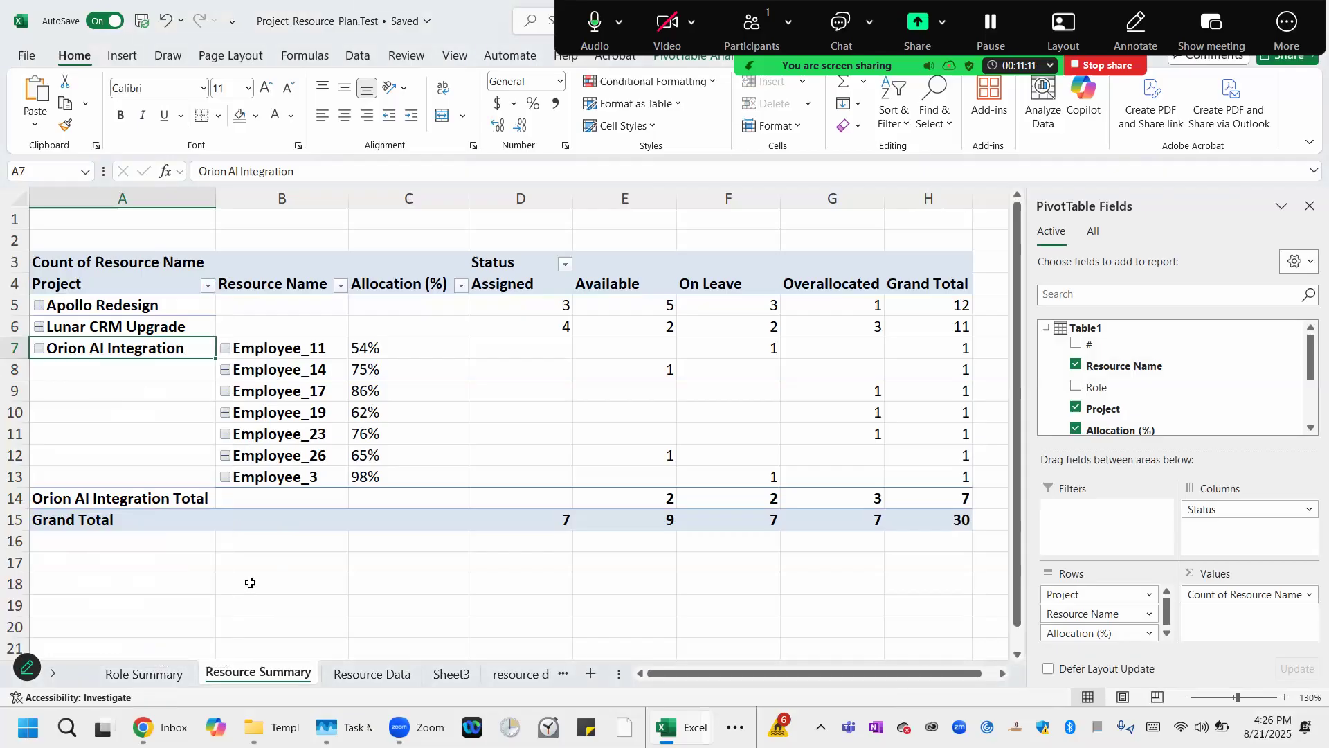
Review the Orion AI Integration employees' allocation percentages and status counts.
left_click(281, 560)
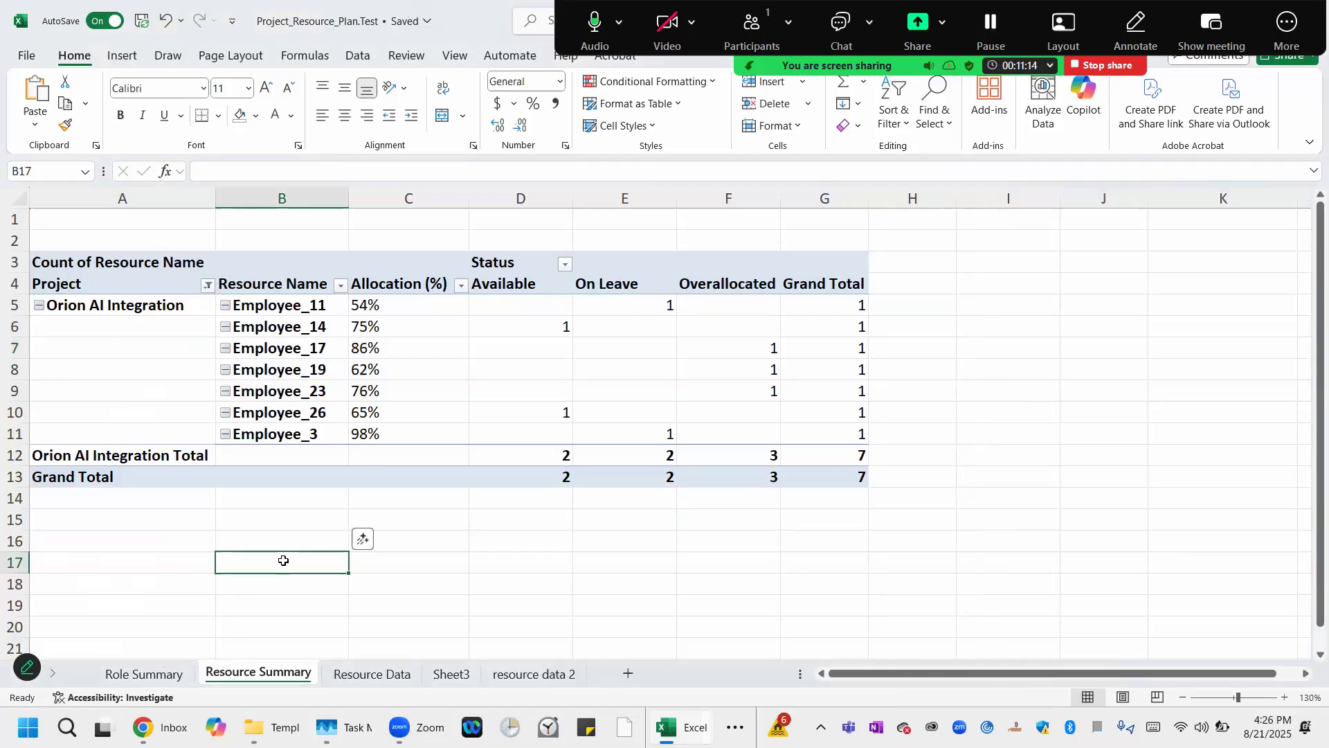
left_click(394, 299)
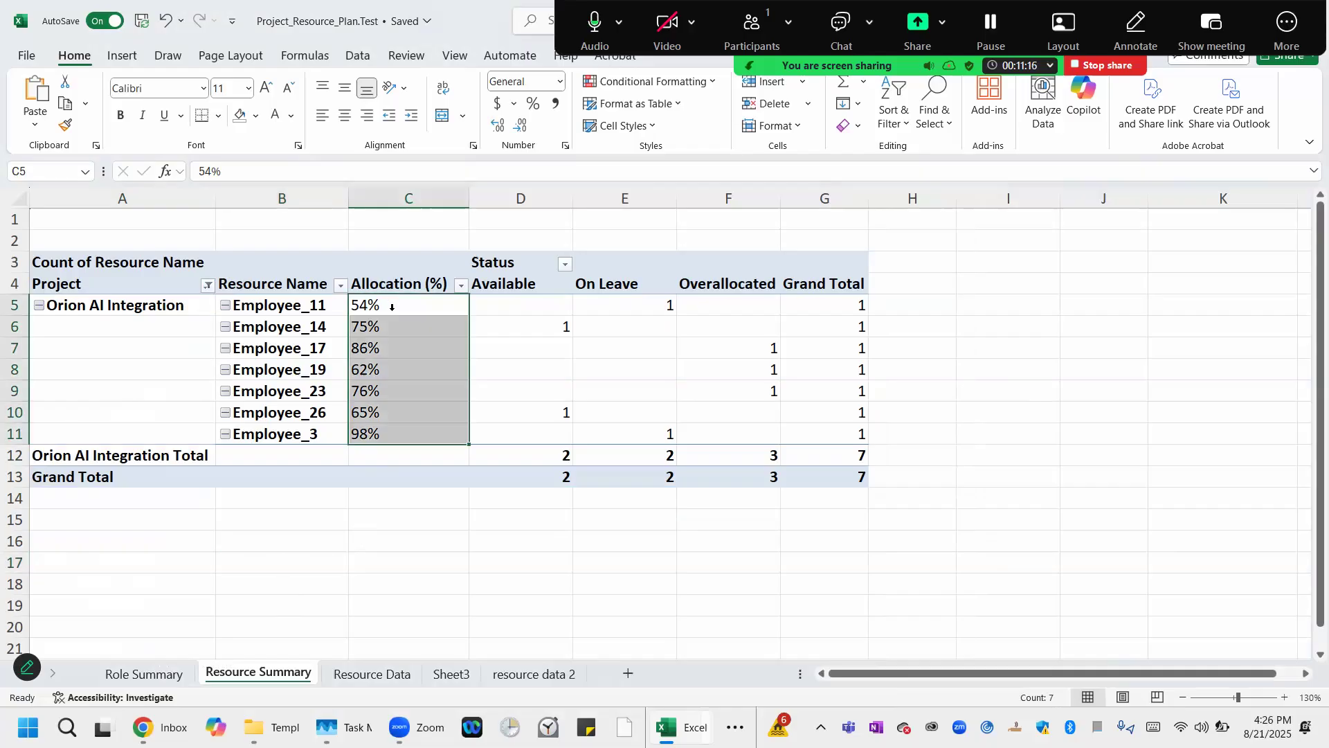
left_click(364, 526)
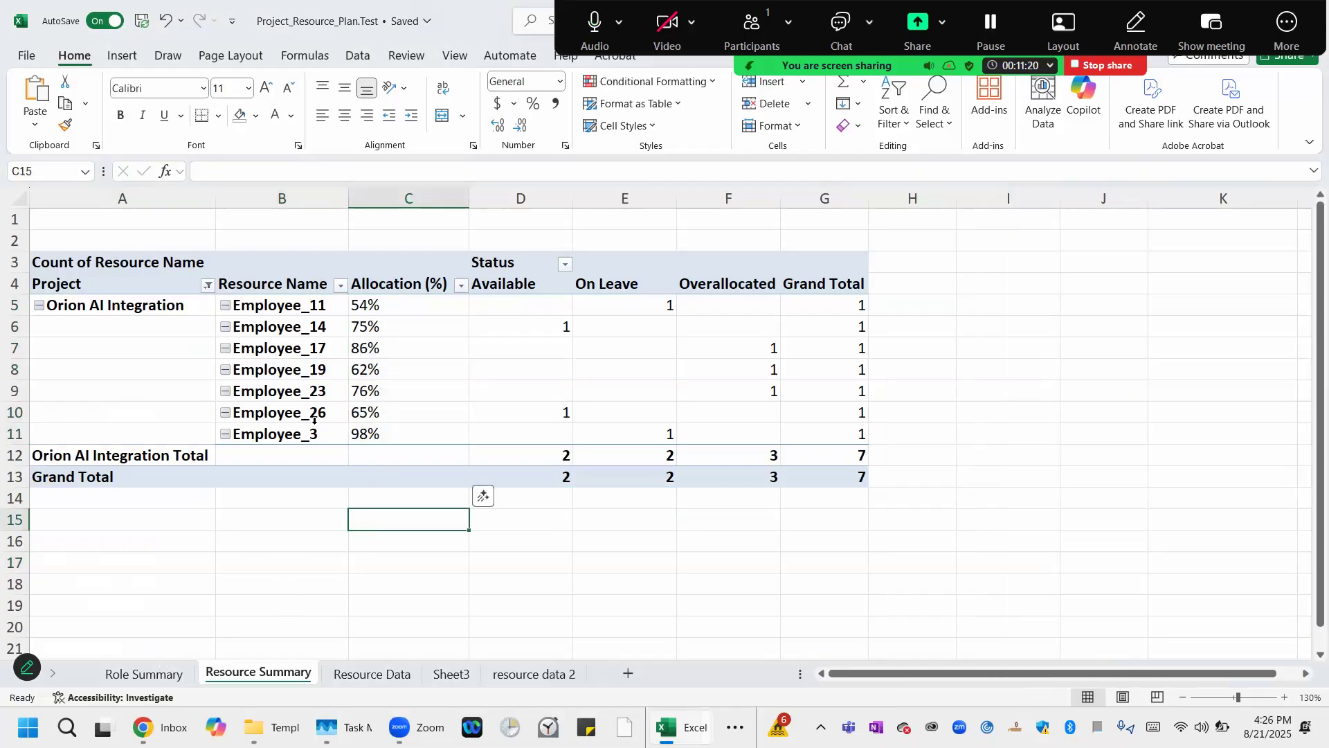
left_click(829, 455)
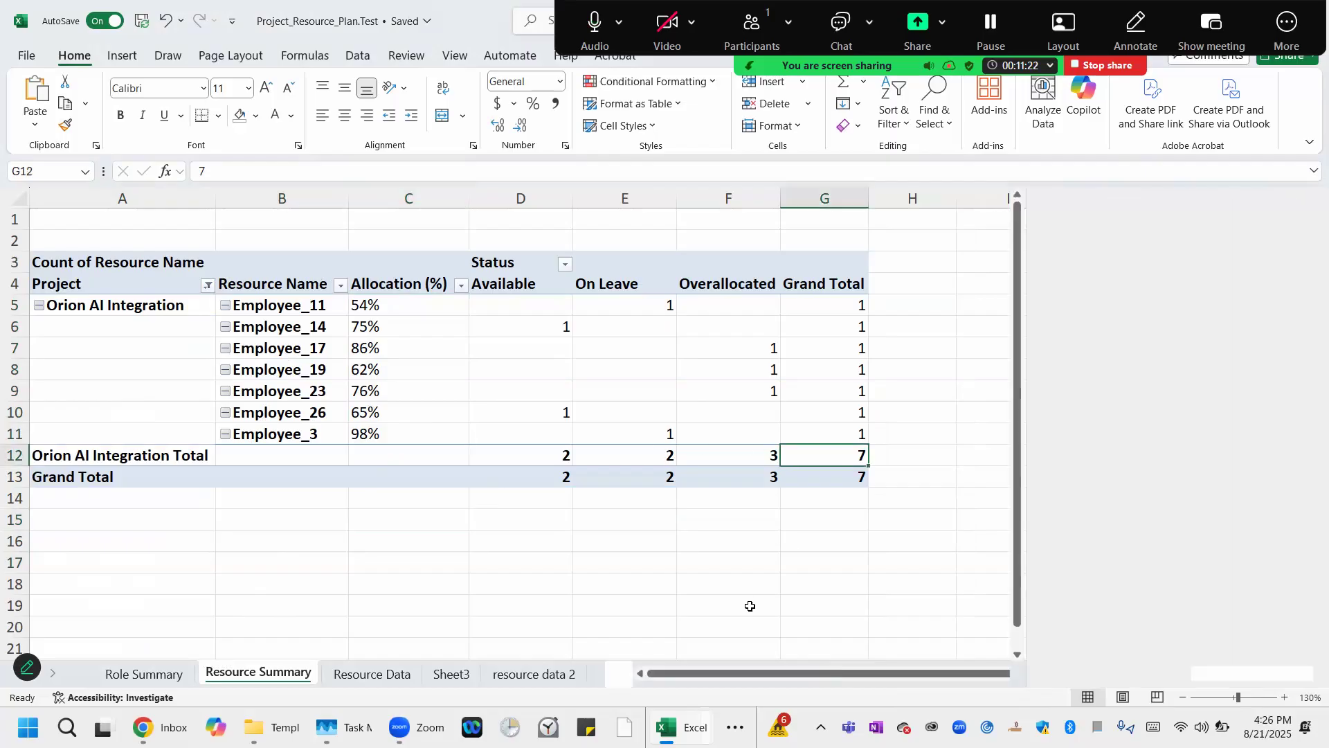
left_click(290, 308)
left_click(283, 318)
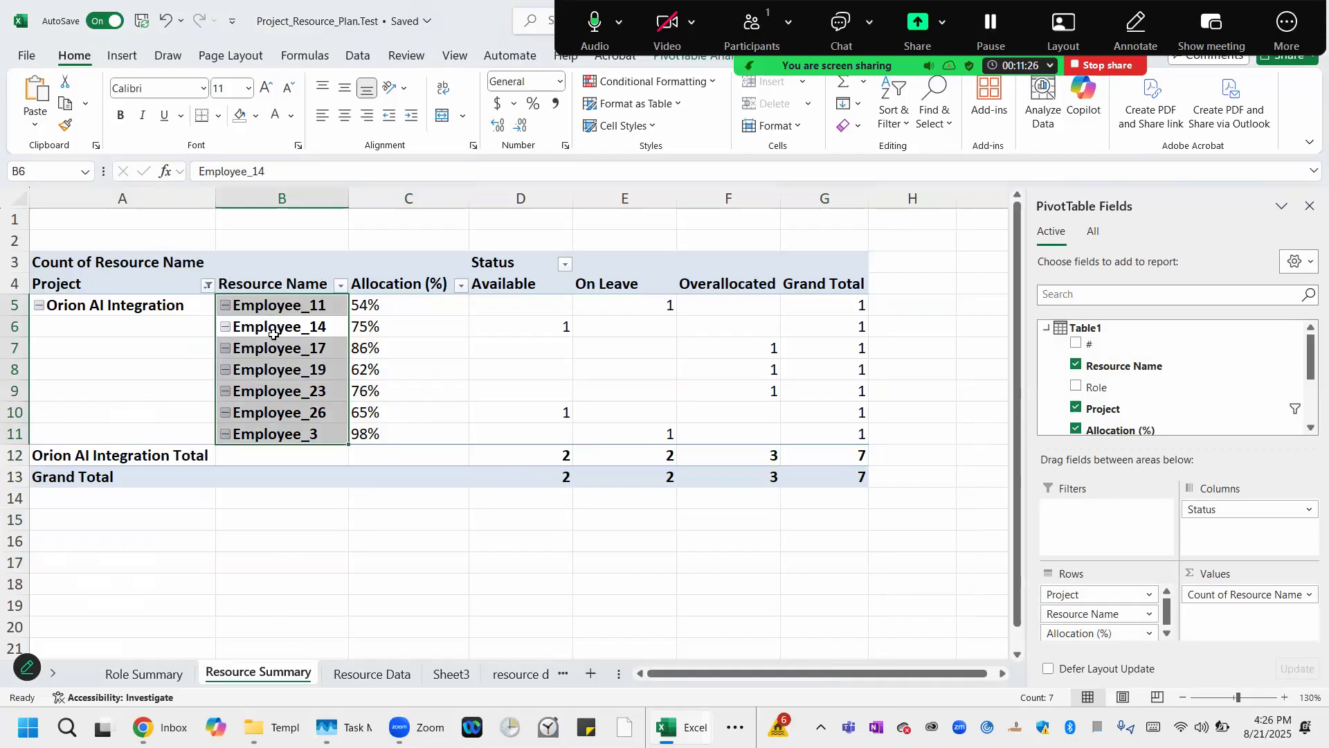
left_click(266, 349)
left_click(261, 372)
left_click(254, 398)
left_click(293, 333)
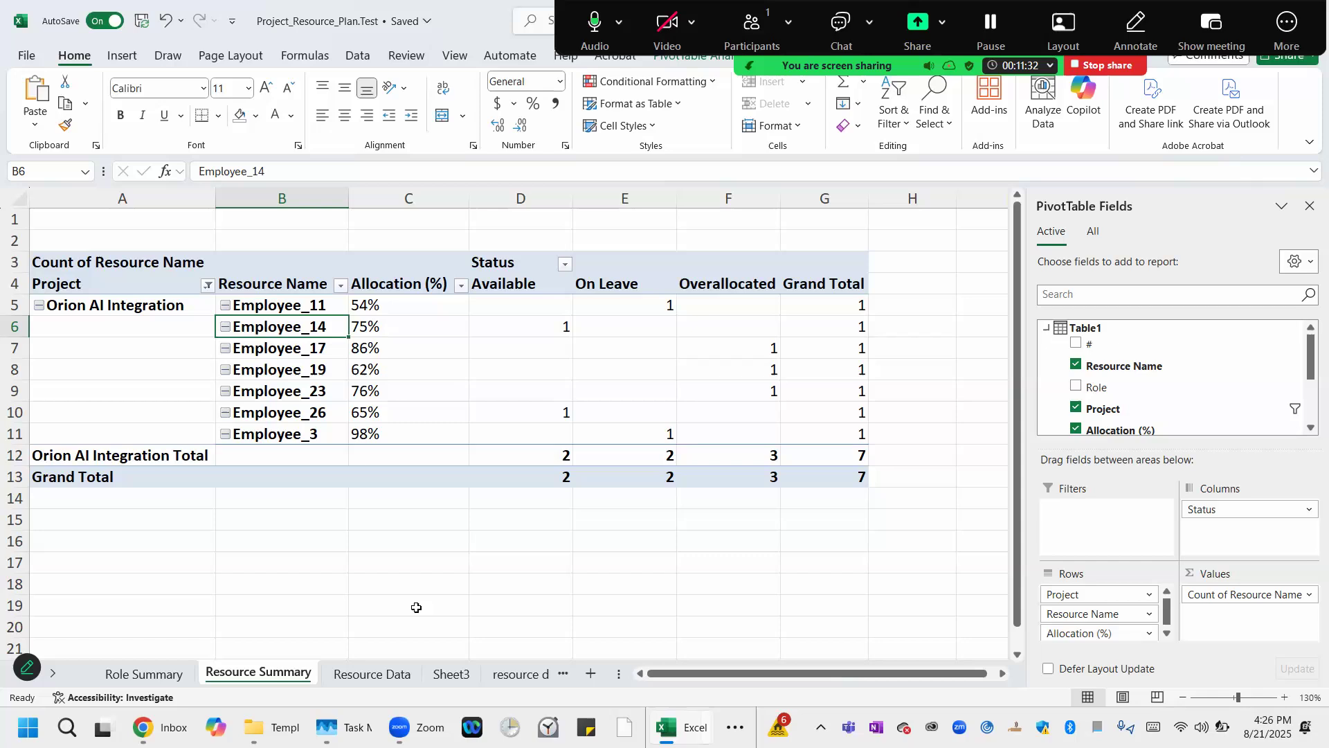
left_click(385, 328)
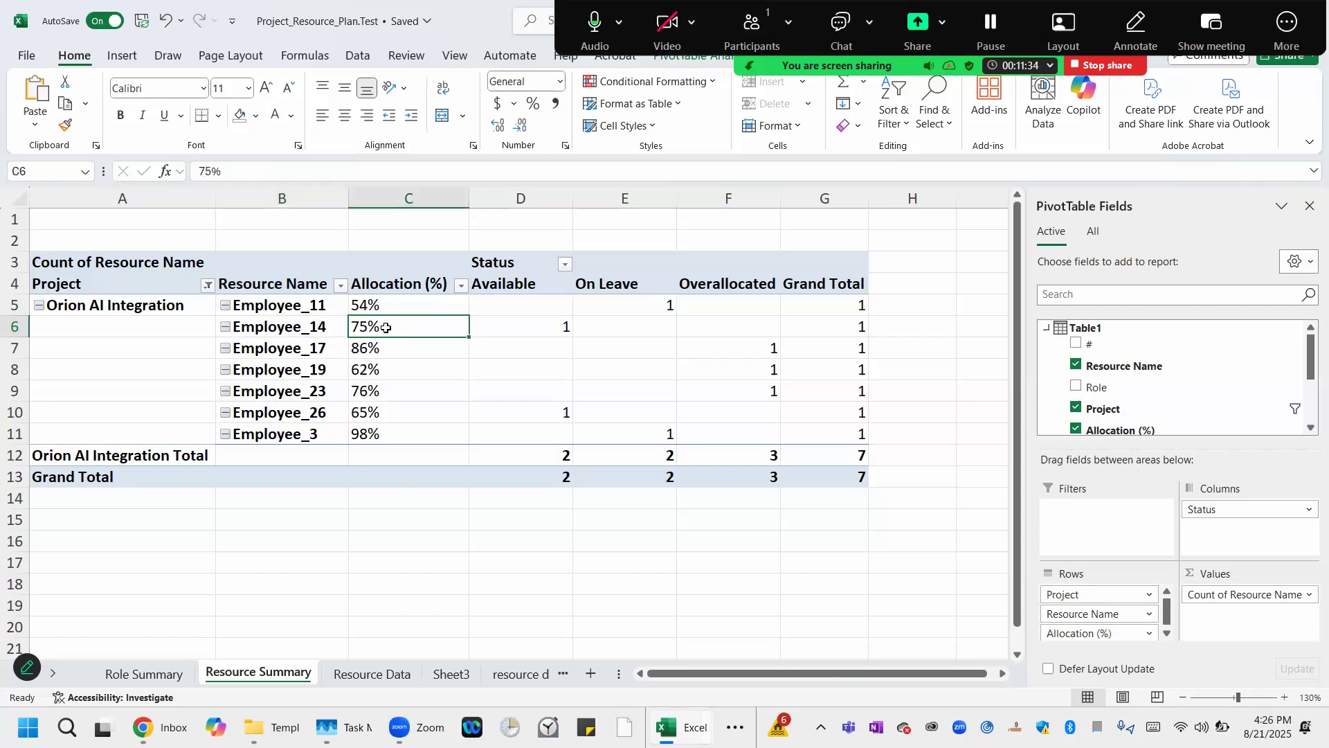
left_click(544, 326)
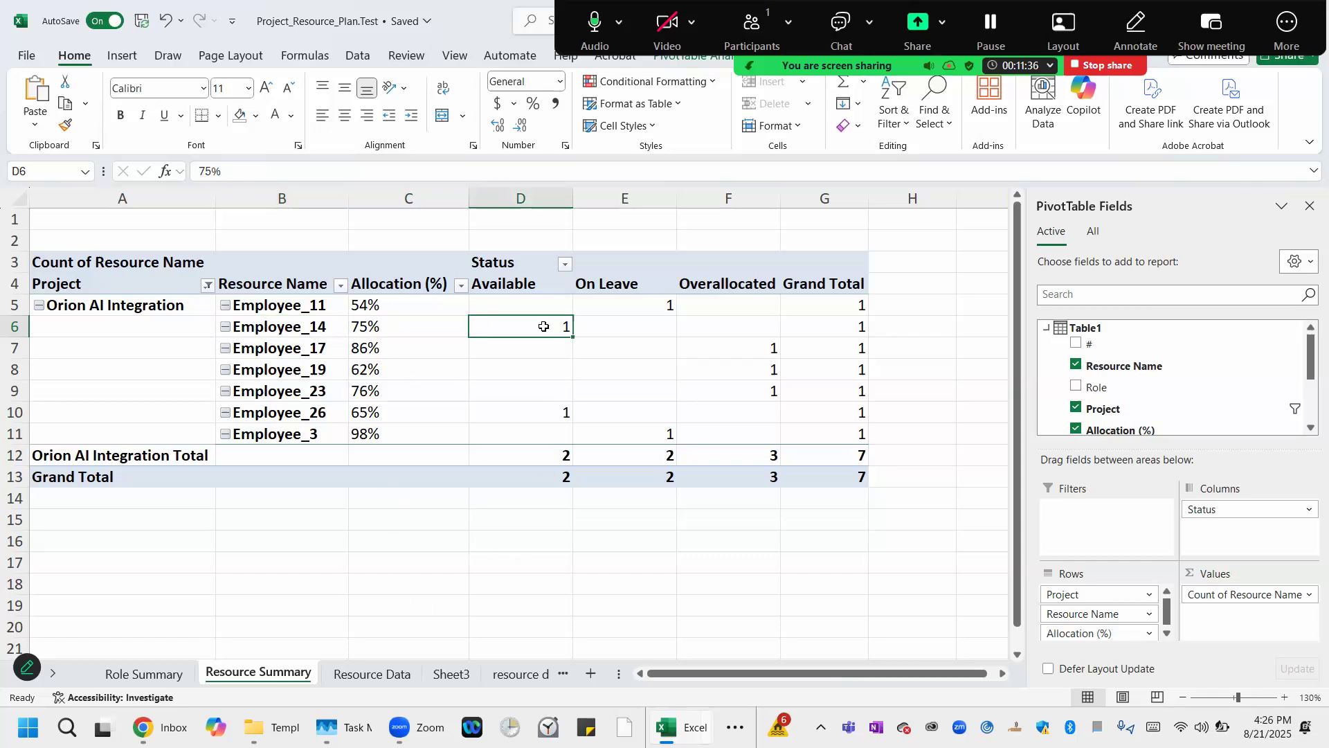
Inspect the Orion AI Integration employee rows and their status counts in the Resource Summary pivot table.
left_click(318, 310)
left_click(402, 305)
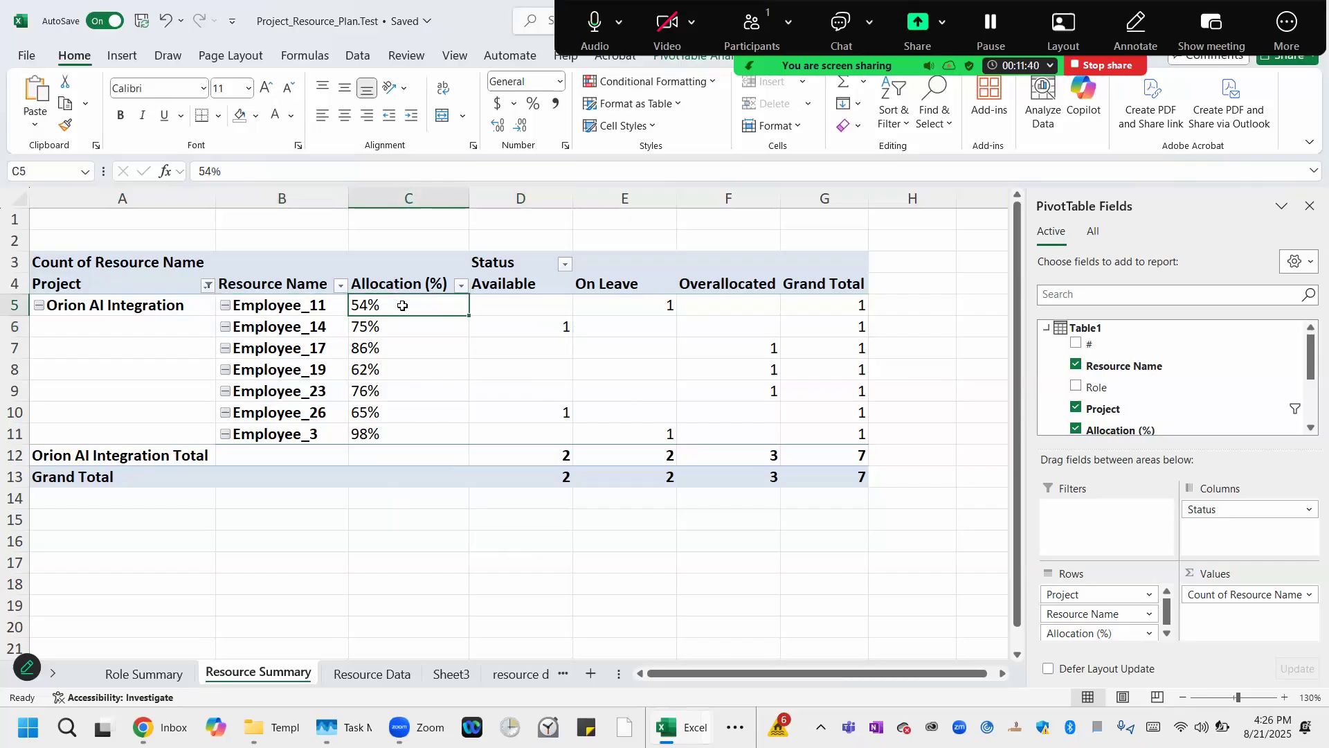
left_click(650, 305)
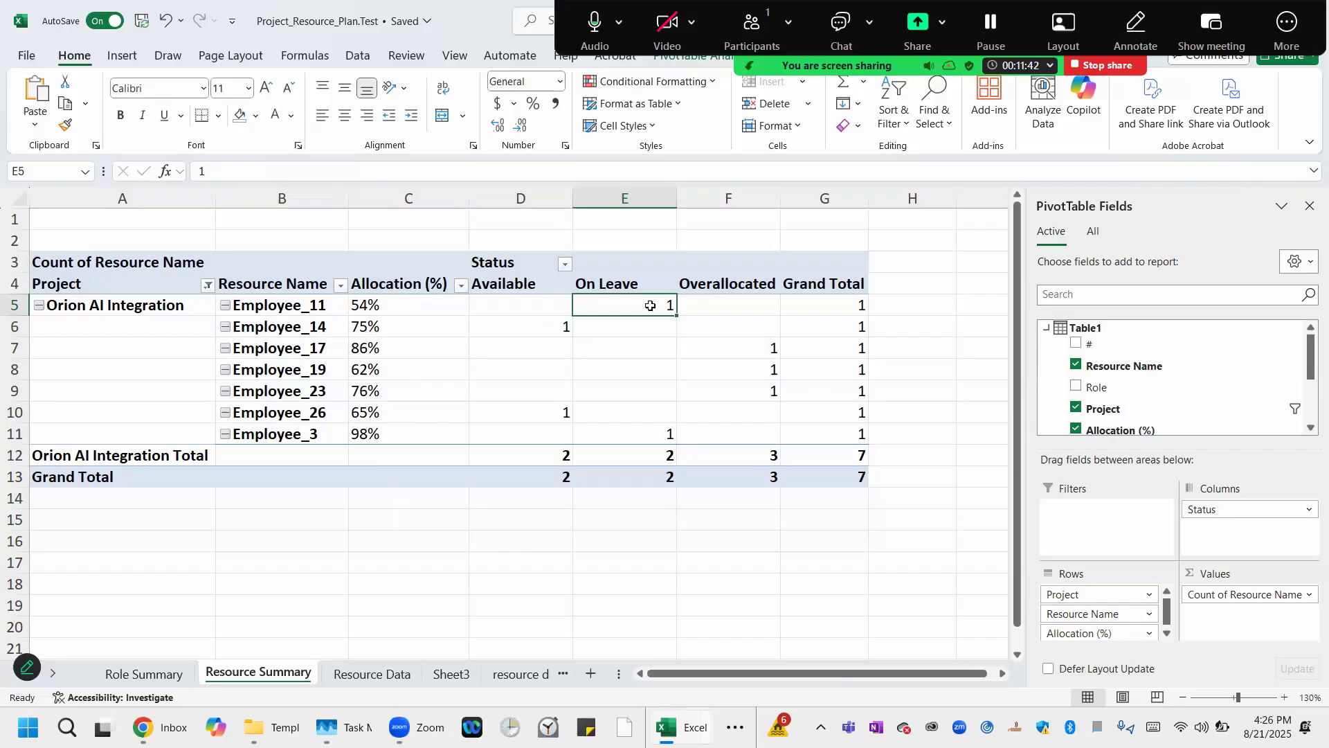
mouse_move(650, 305)
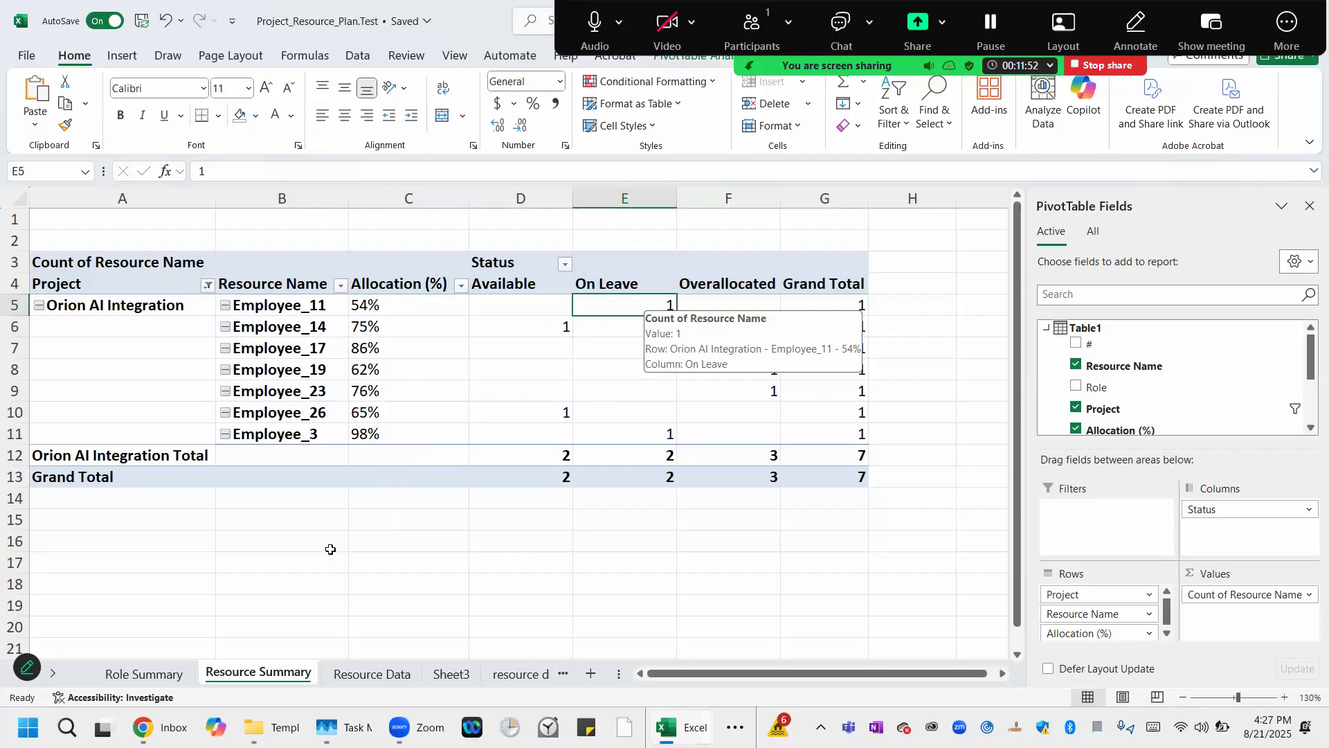
left_click(169, 518)
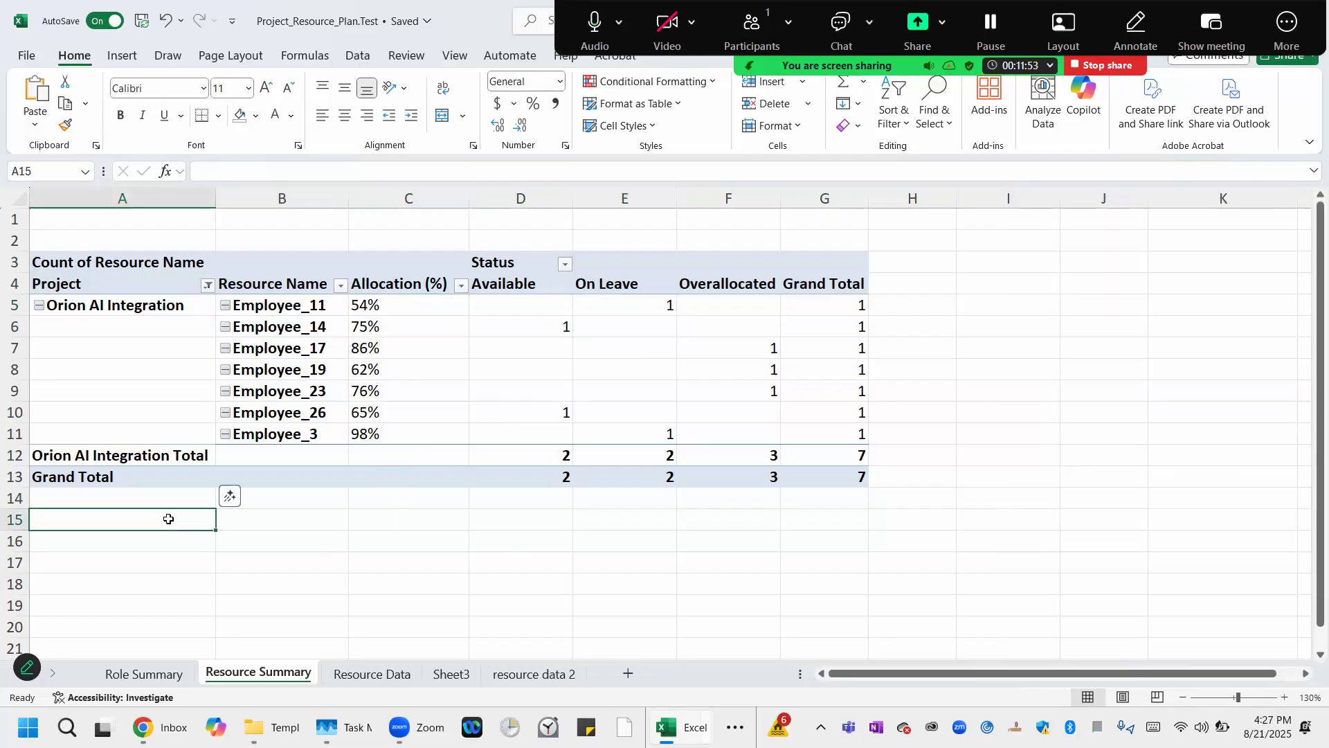
Apply a light green PivotTable style to the pivot table on the Role Summary sheet.
left_click(144, 672)
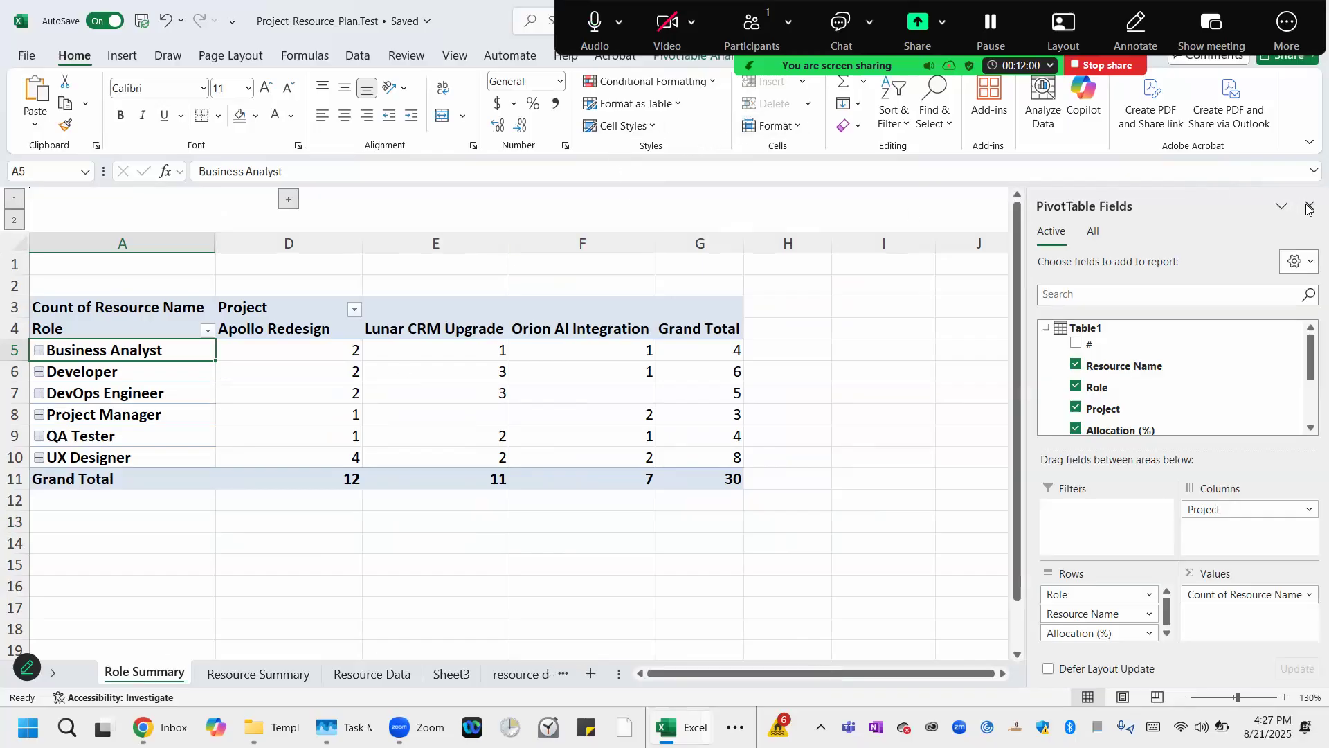
left_click_drag(474, 21, 418, 132)
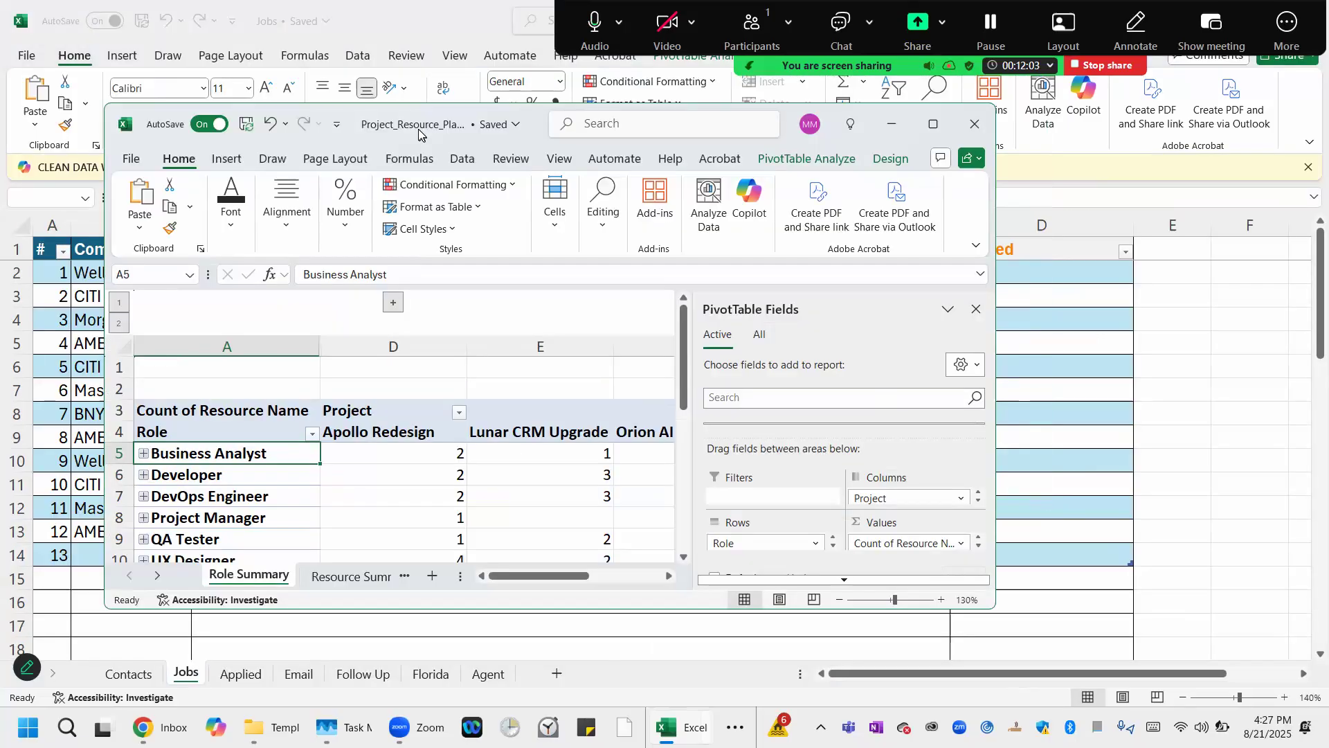
left_click(892, 160)
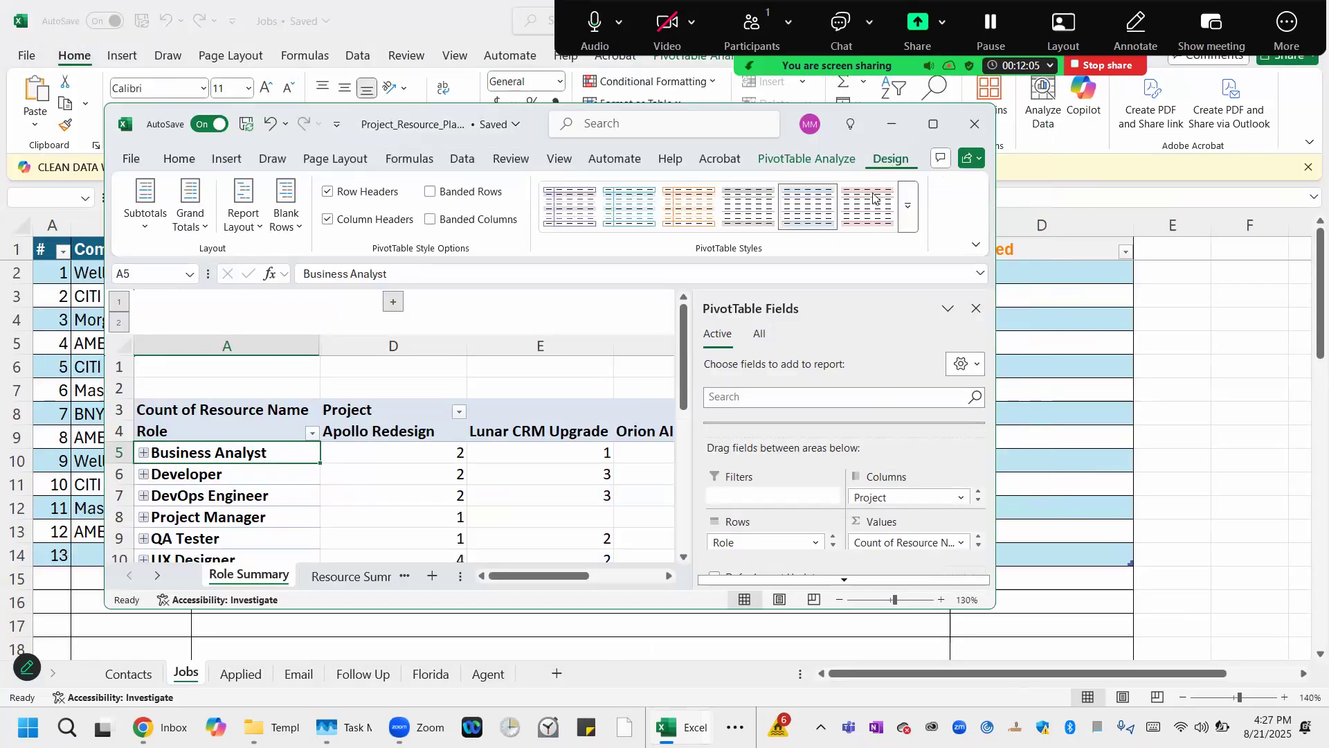
left_click(933, 124)
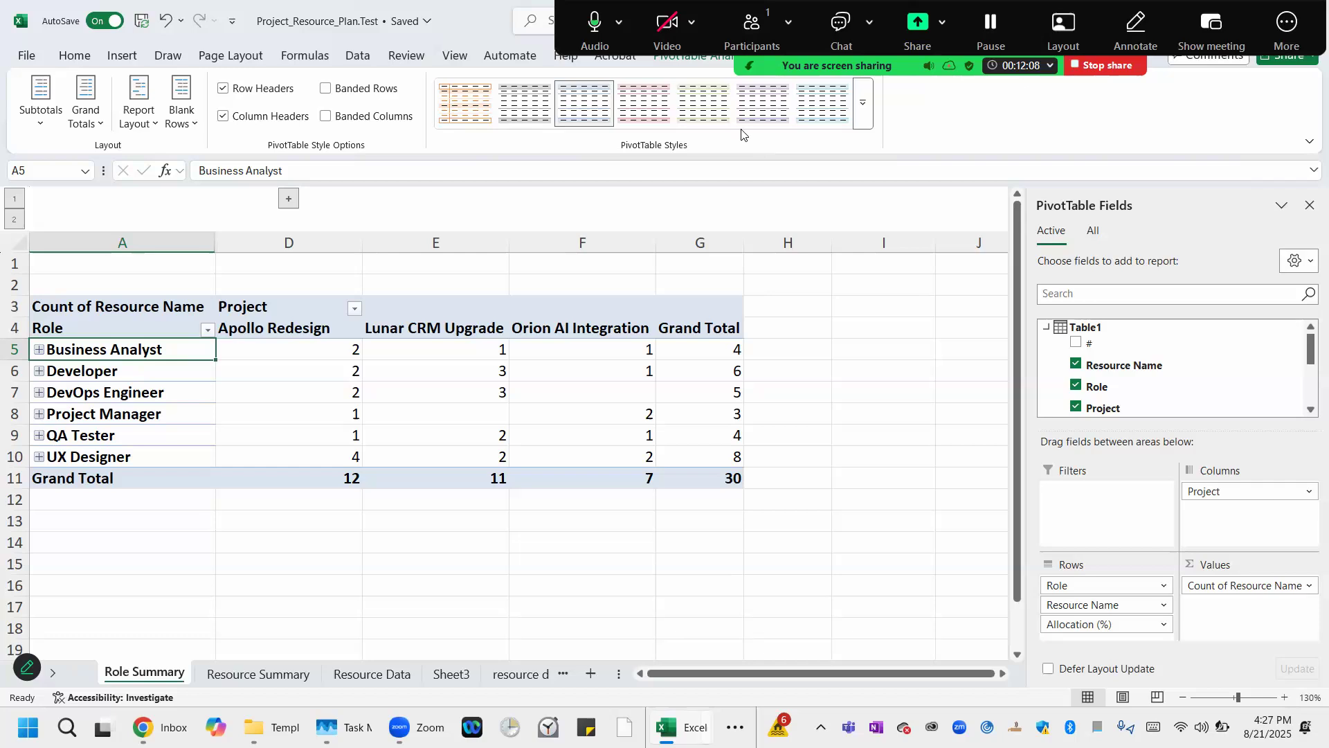
left_click(704, 104)
left_click(340, 555)
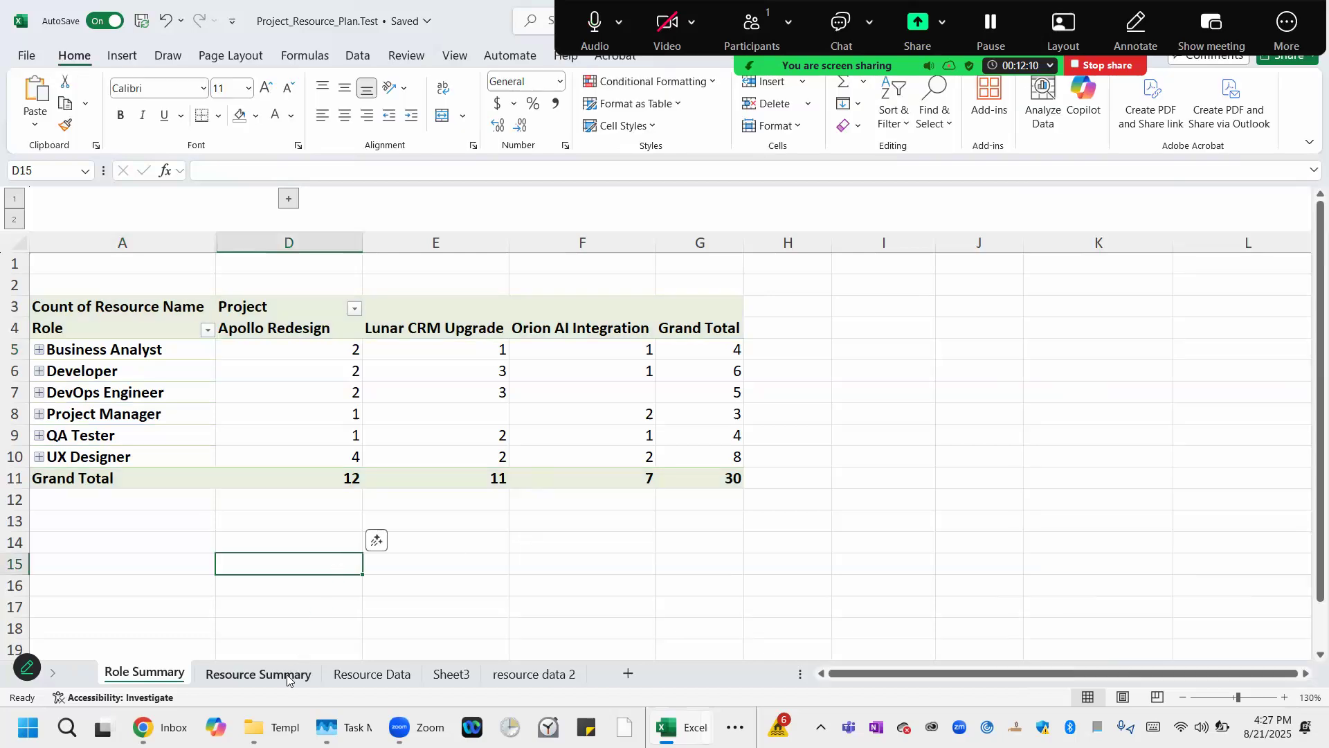
Set the Role Summary sheet tab color to green.
left_click(287, 675)
left_click(164, 677)
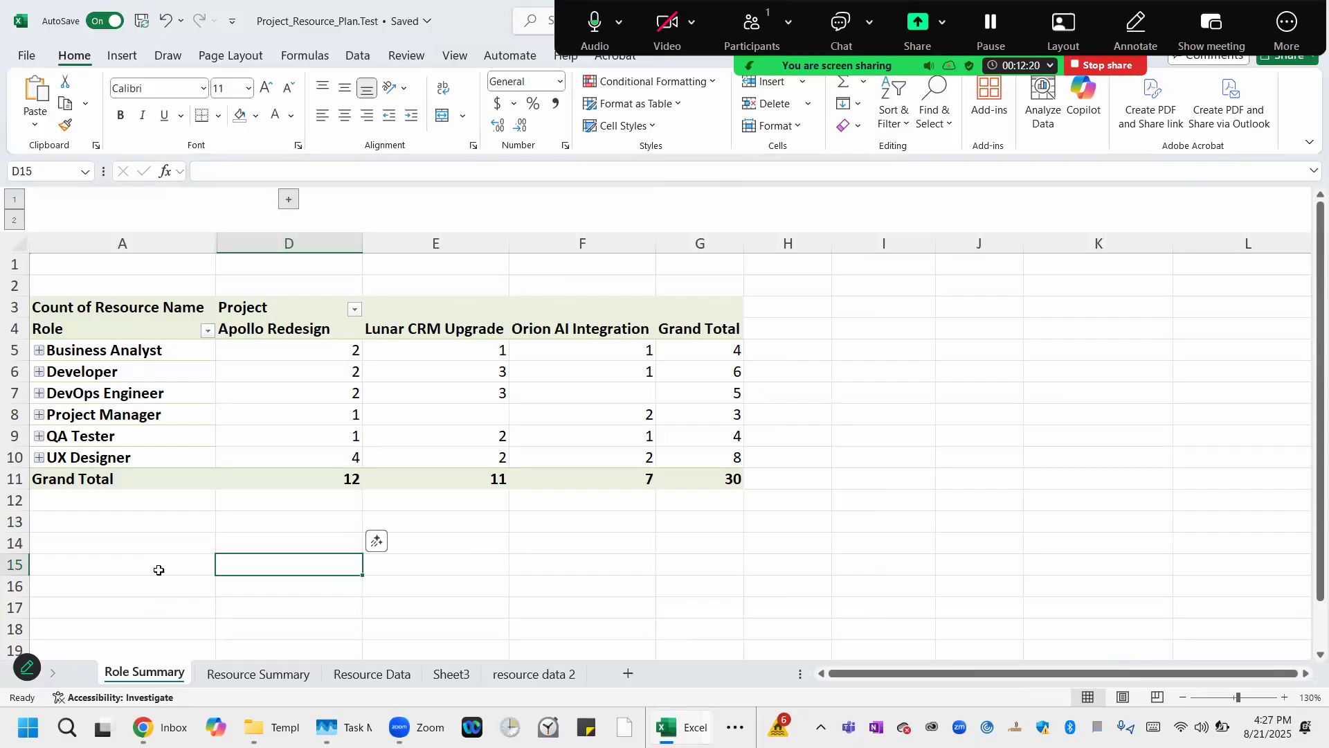
right_click(141, 673)
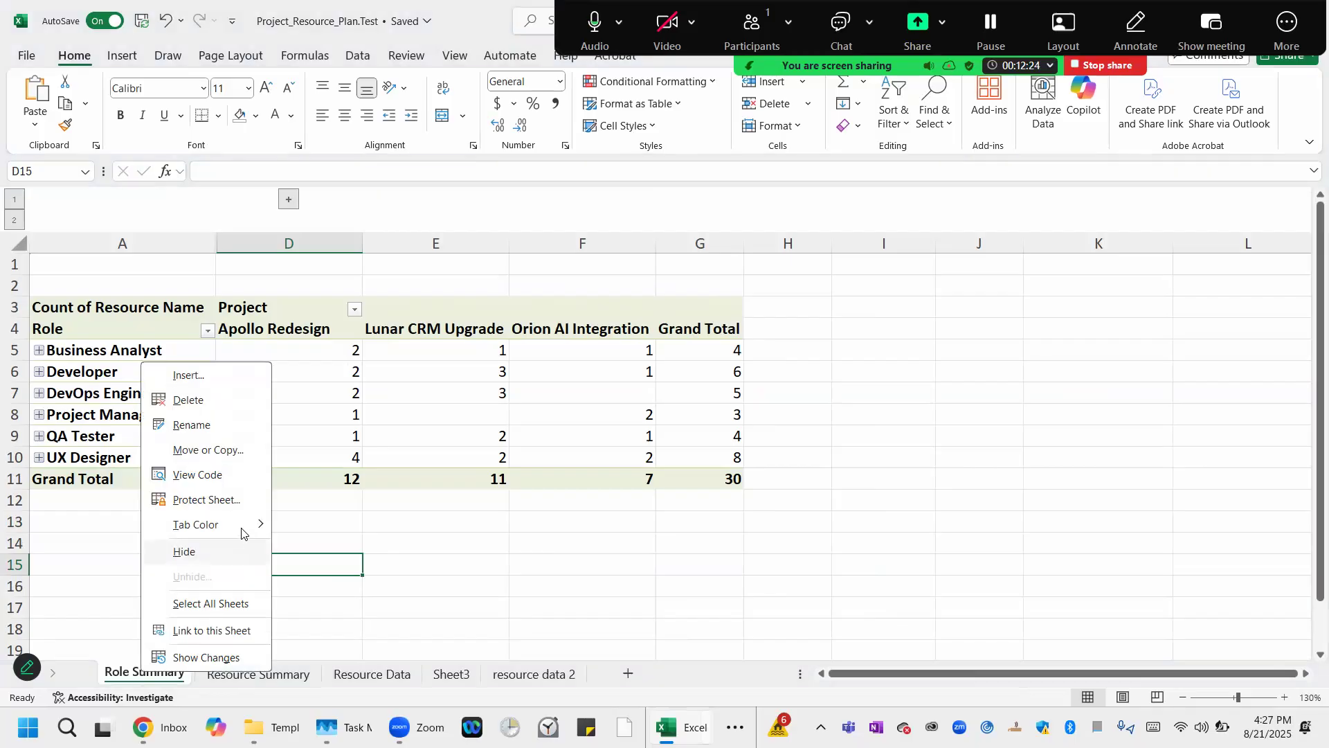
mouse_move(240, 532)
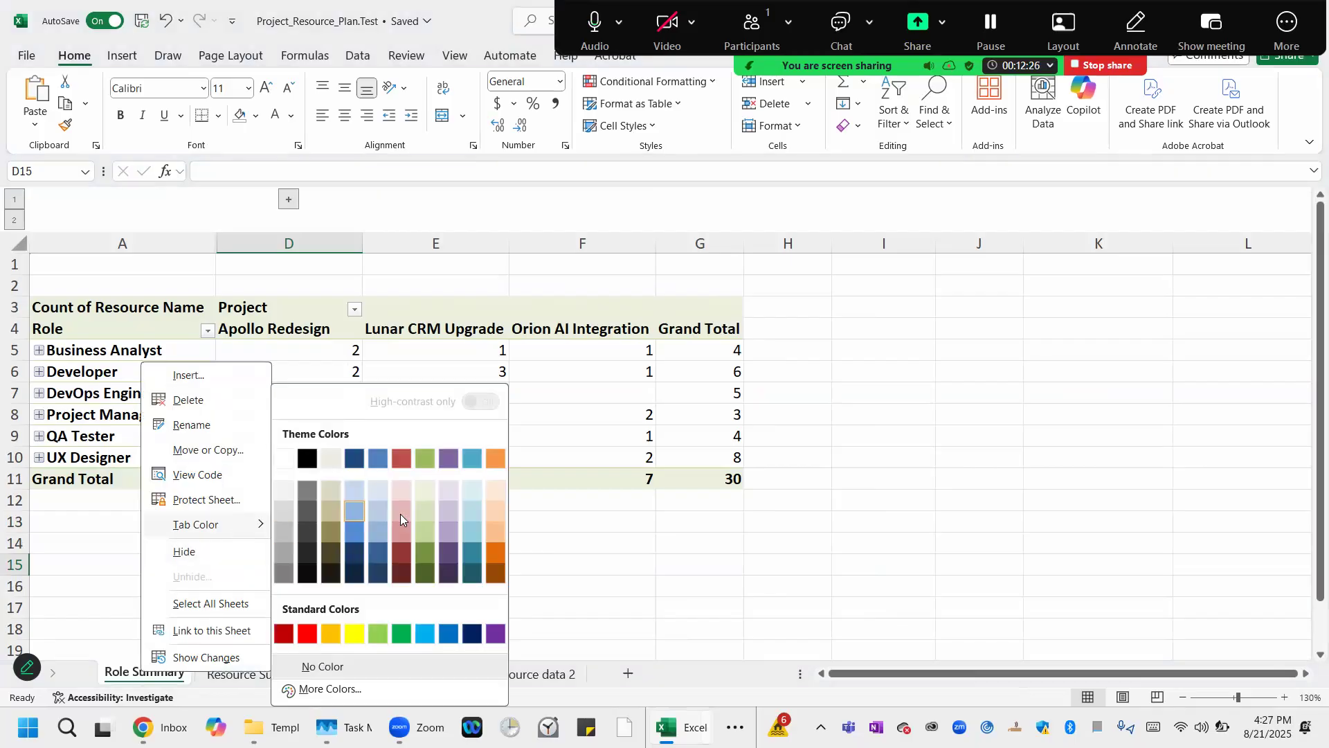
left_click(245, 582)
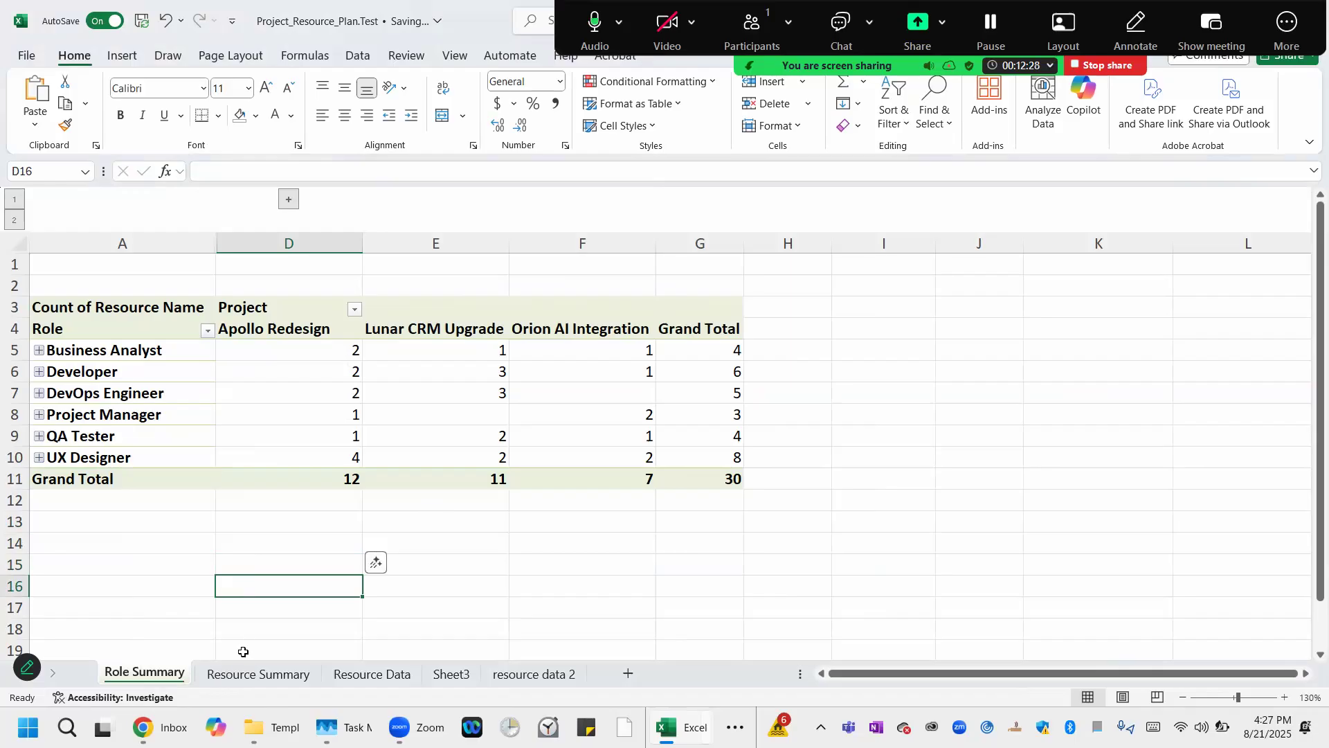
Set the Resource Summary sheet tab color to light blue.
left_click(243, 675)
right_click(242, 675)
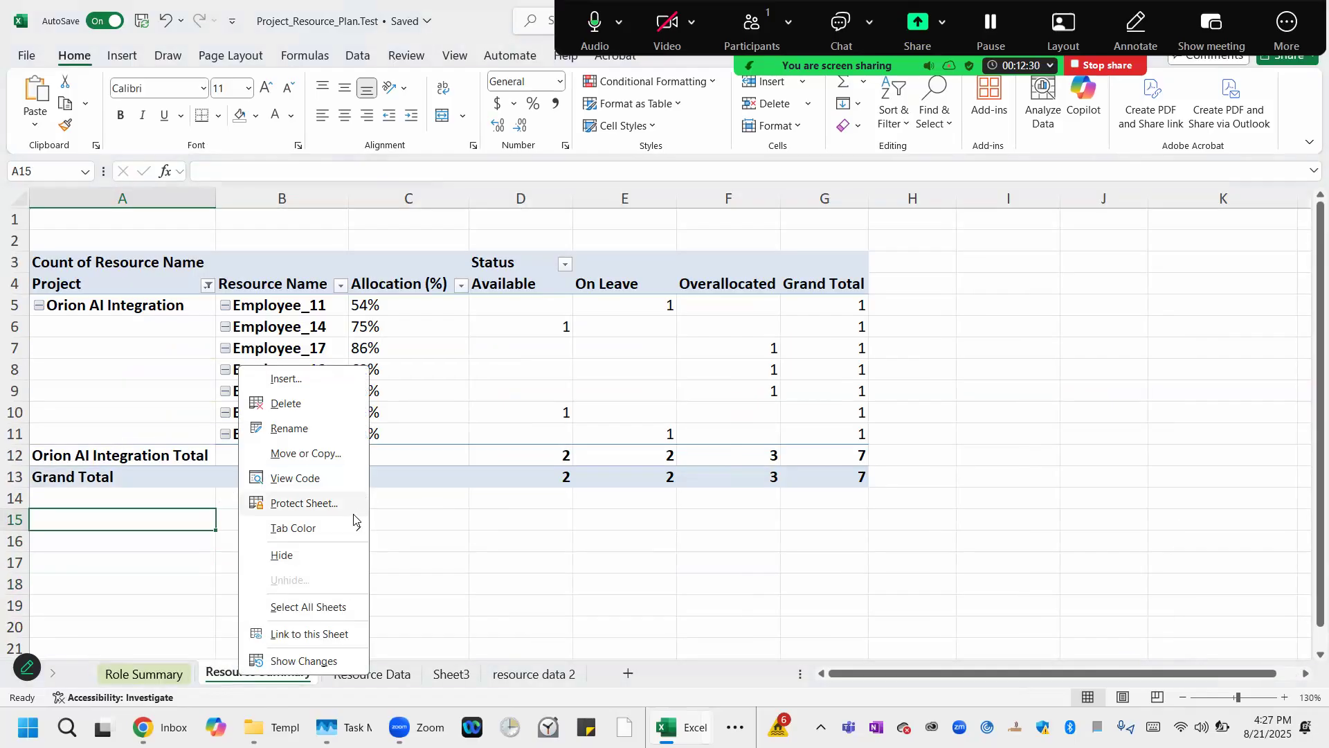
mouse_move(350, 528)
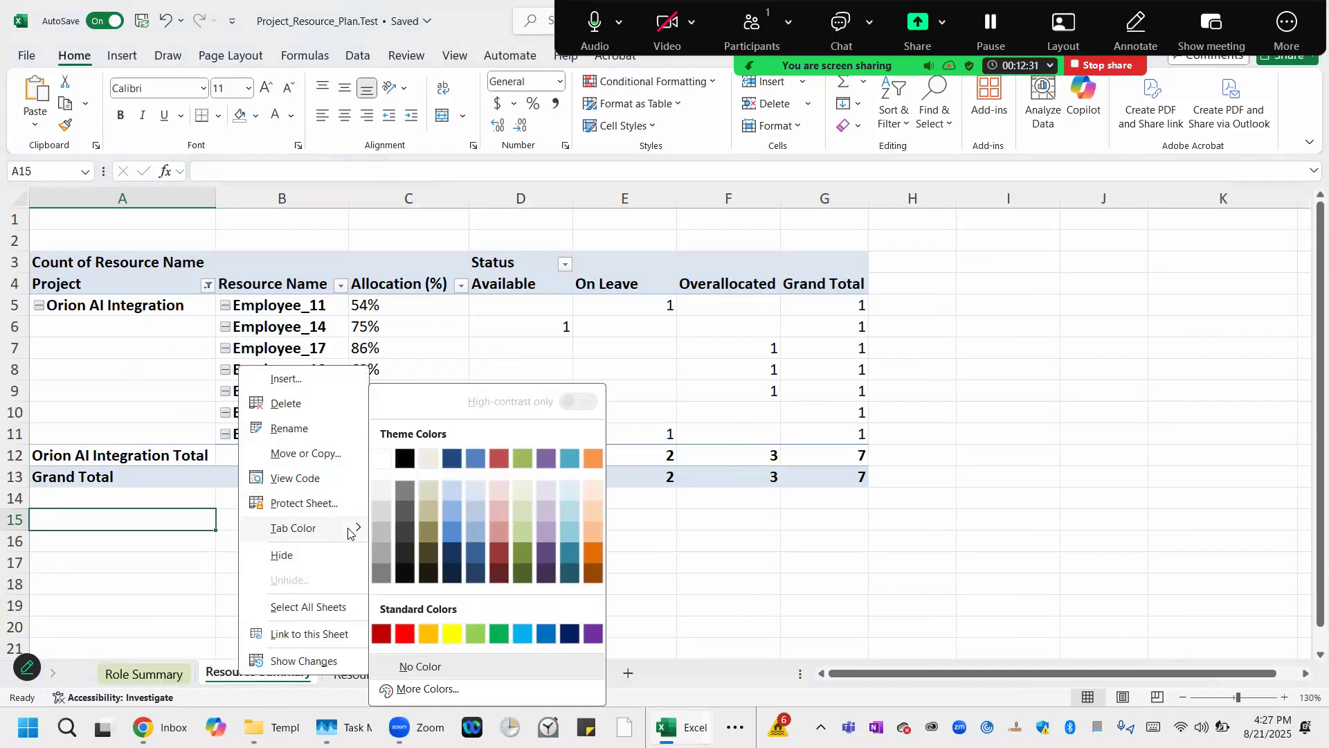
left_click(489, 511)
right_click(288, 675)
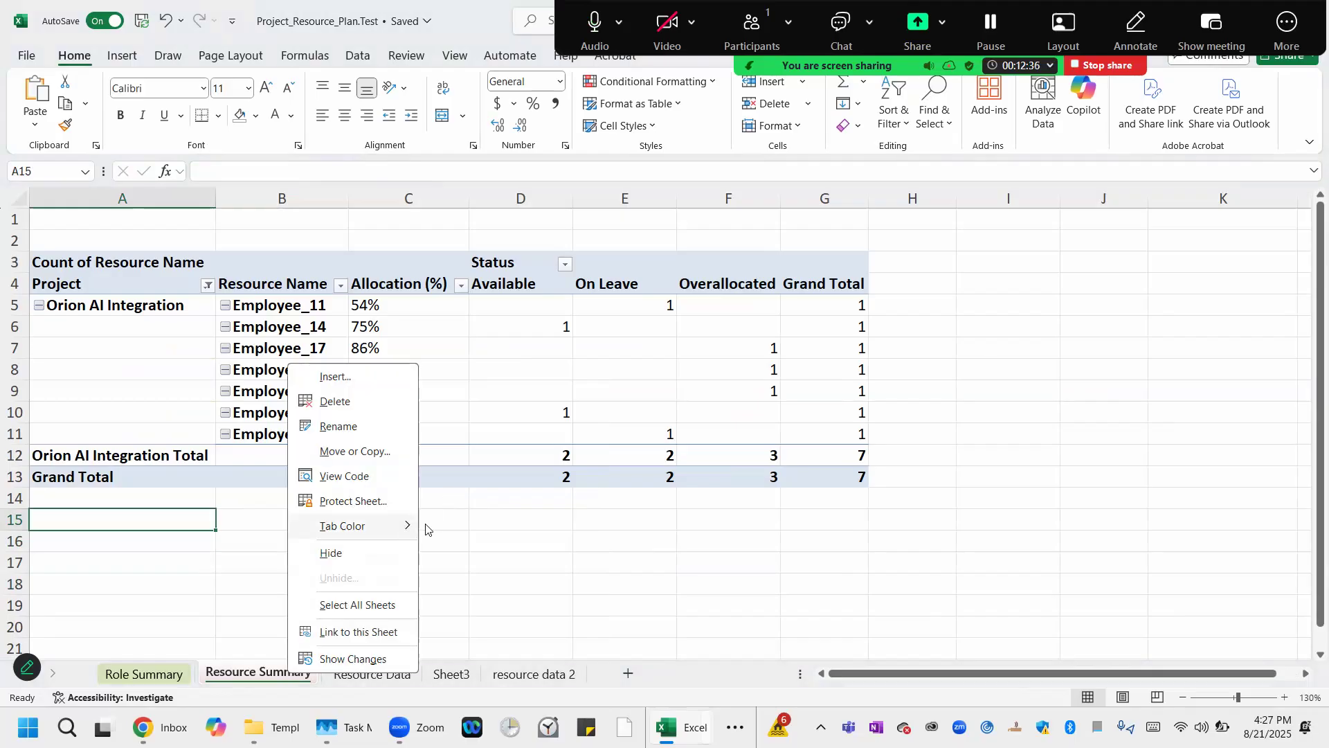
mouse_move(425, 529)
left_click(524, 509)
left_click(223, 538)
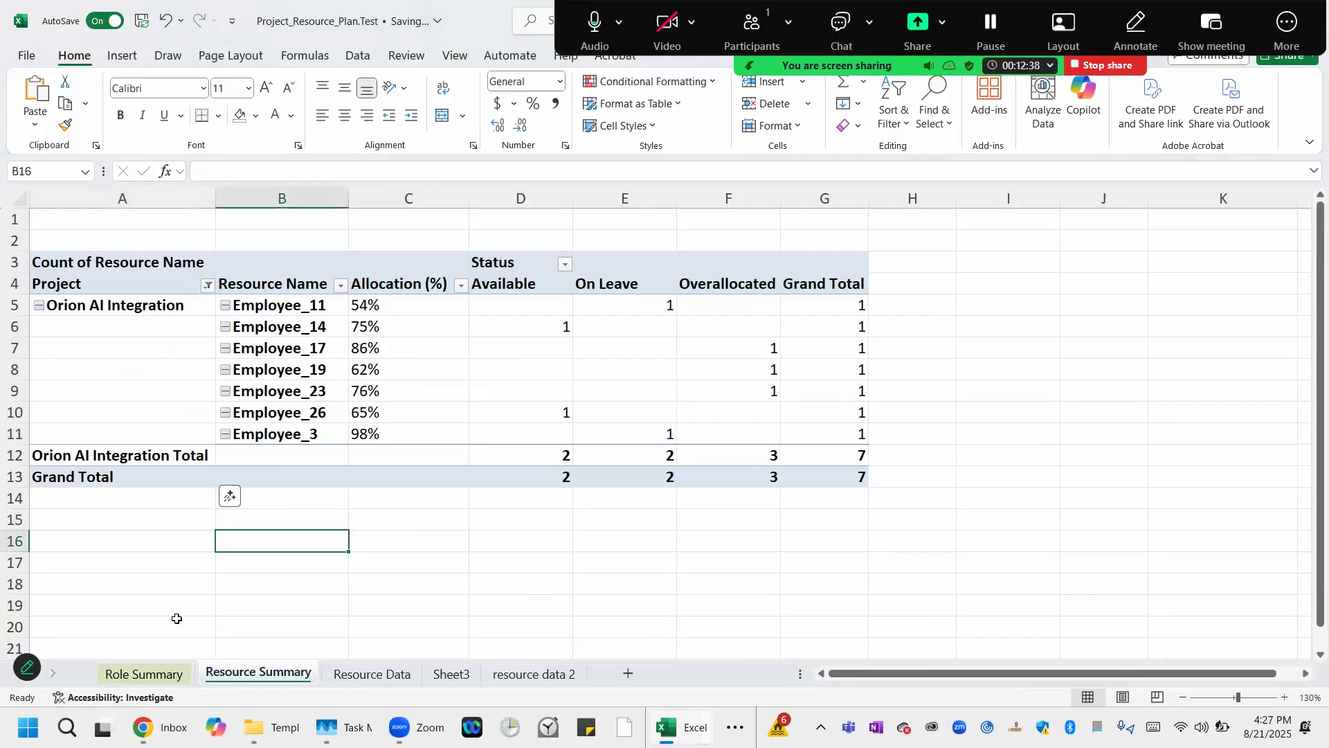
Review the role-by-project resource counts and grand totals in the Role Summary pivot table.
left_click(158, 673)
left_click(183, 538)
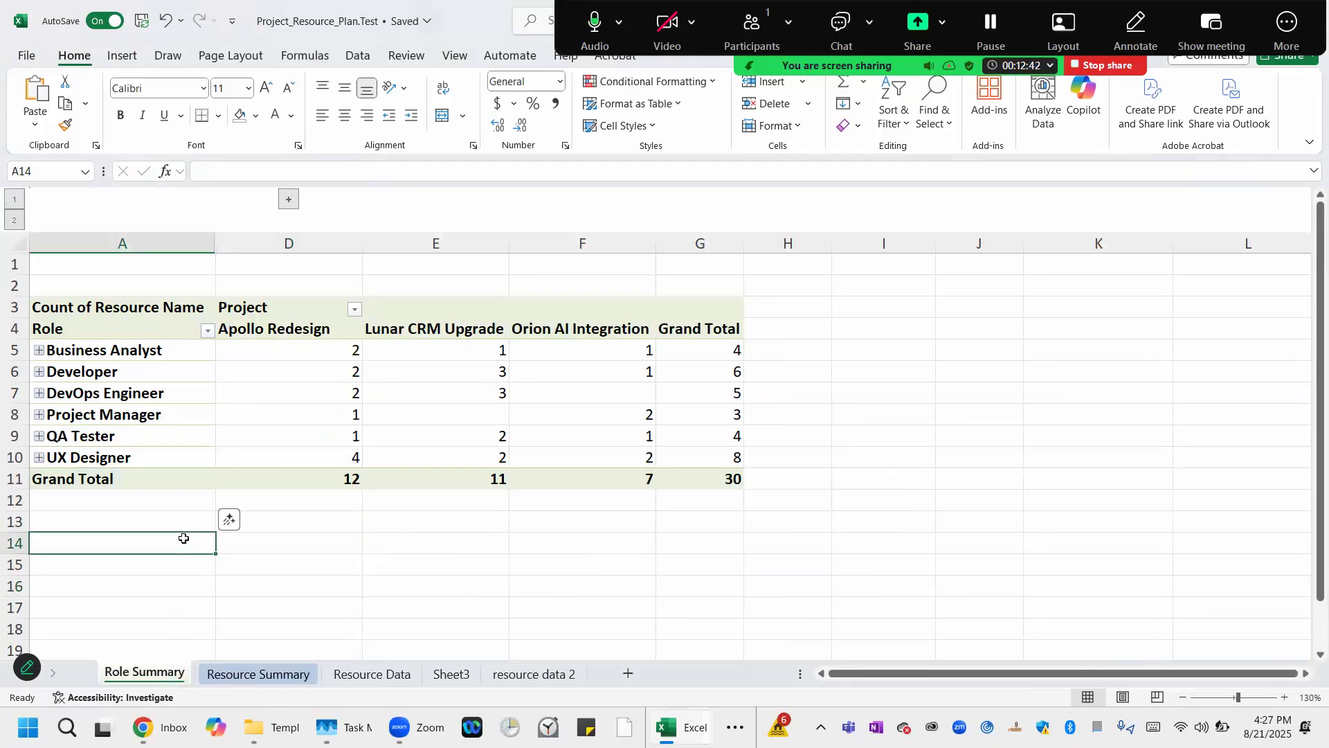
left_click(69, 332)
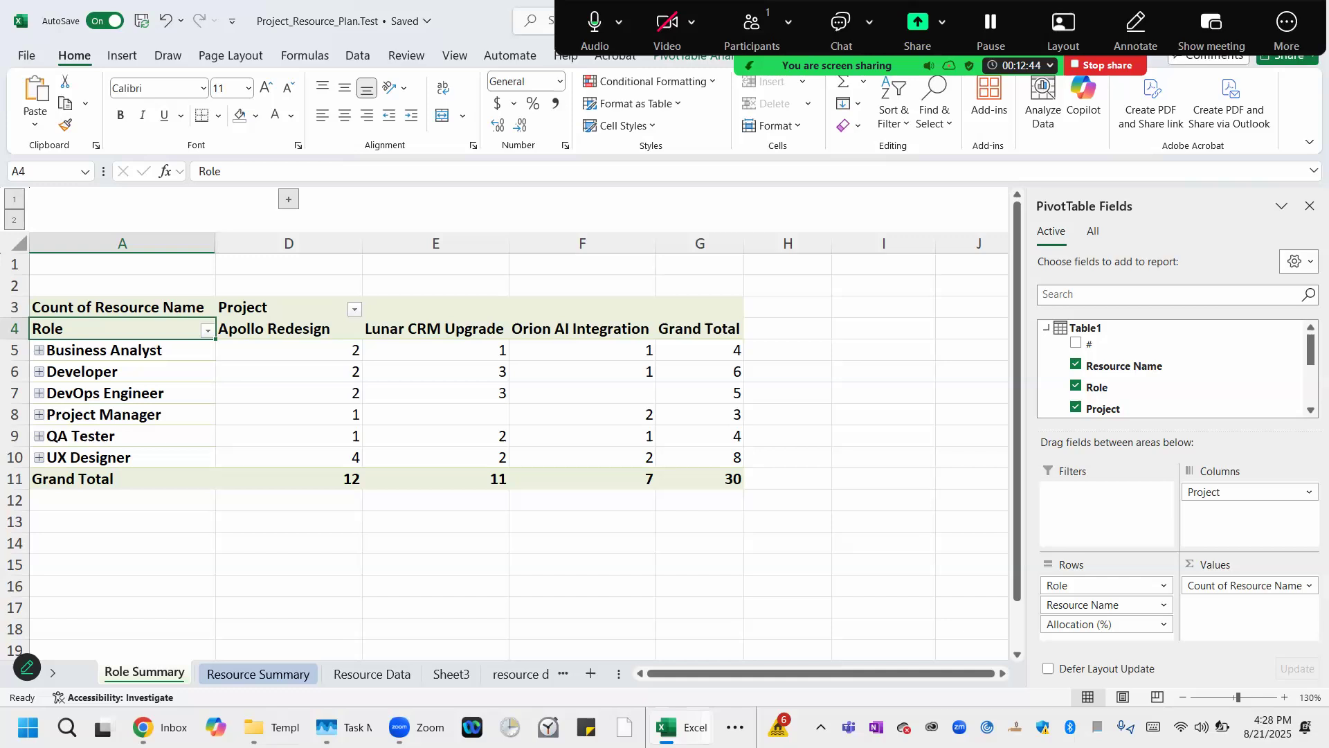
left_click(260, 680)
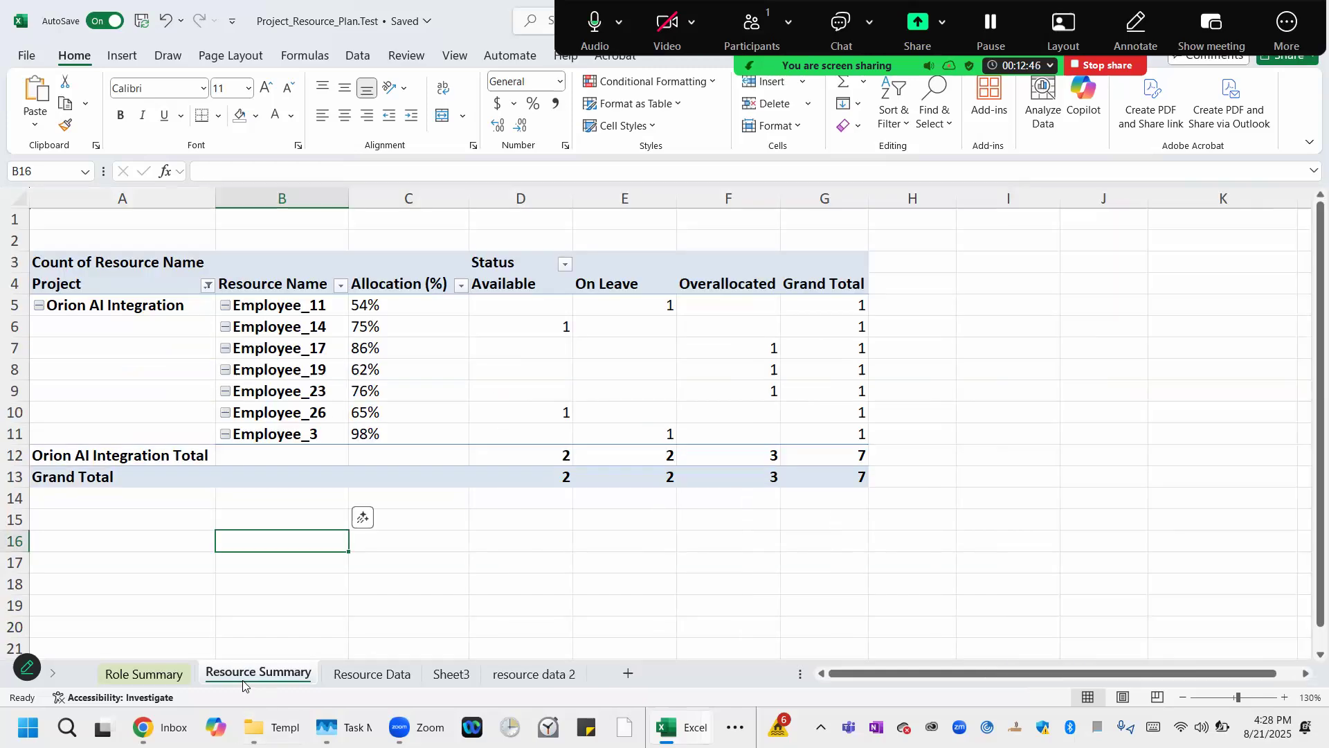
left_click(158, 675)
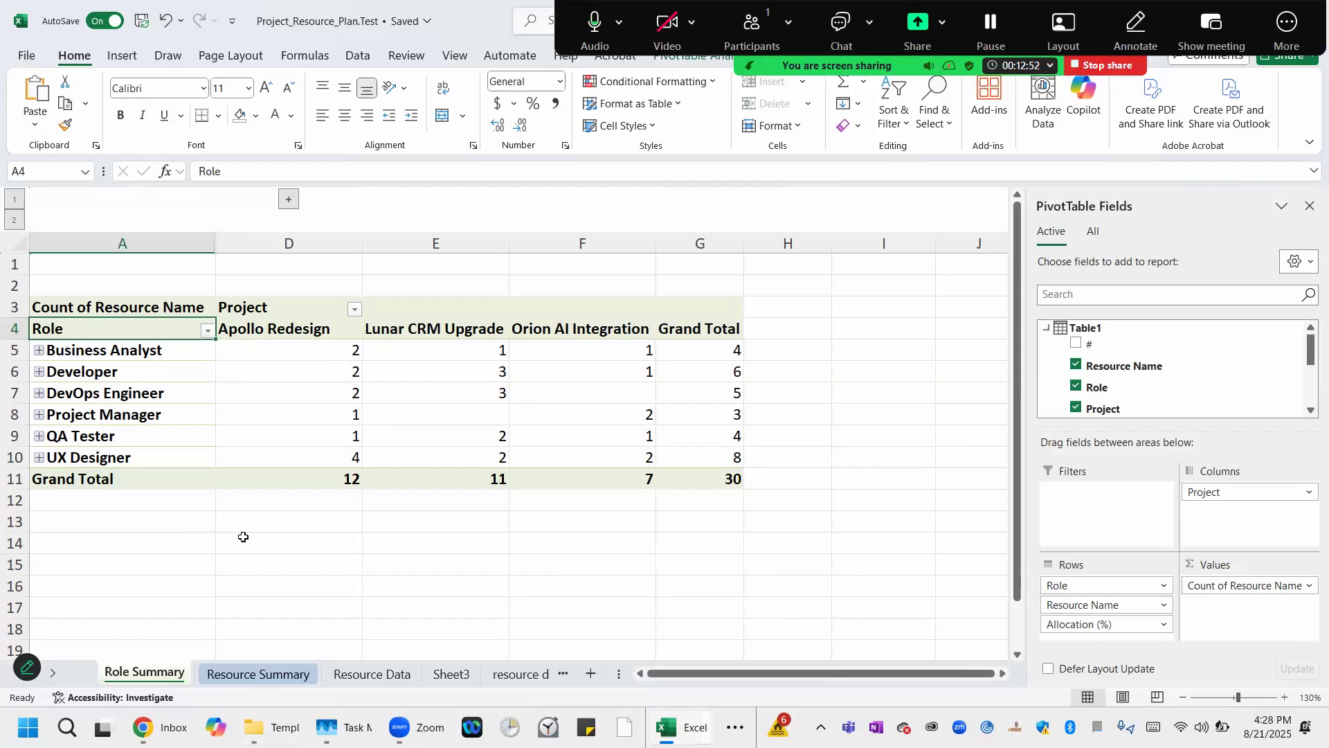
left_click(255, 328)
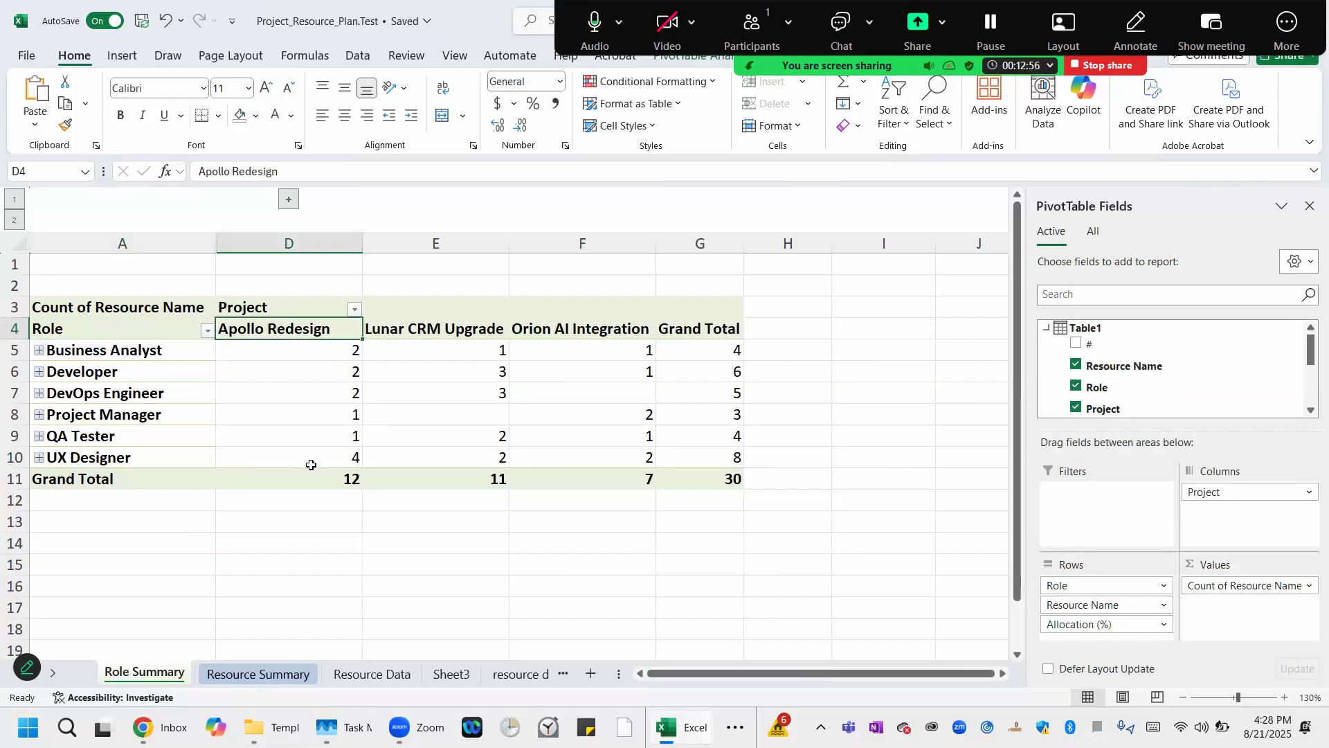
left_click(425, 330)
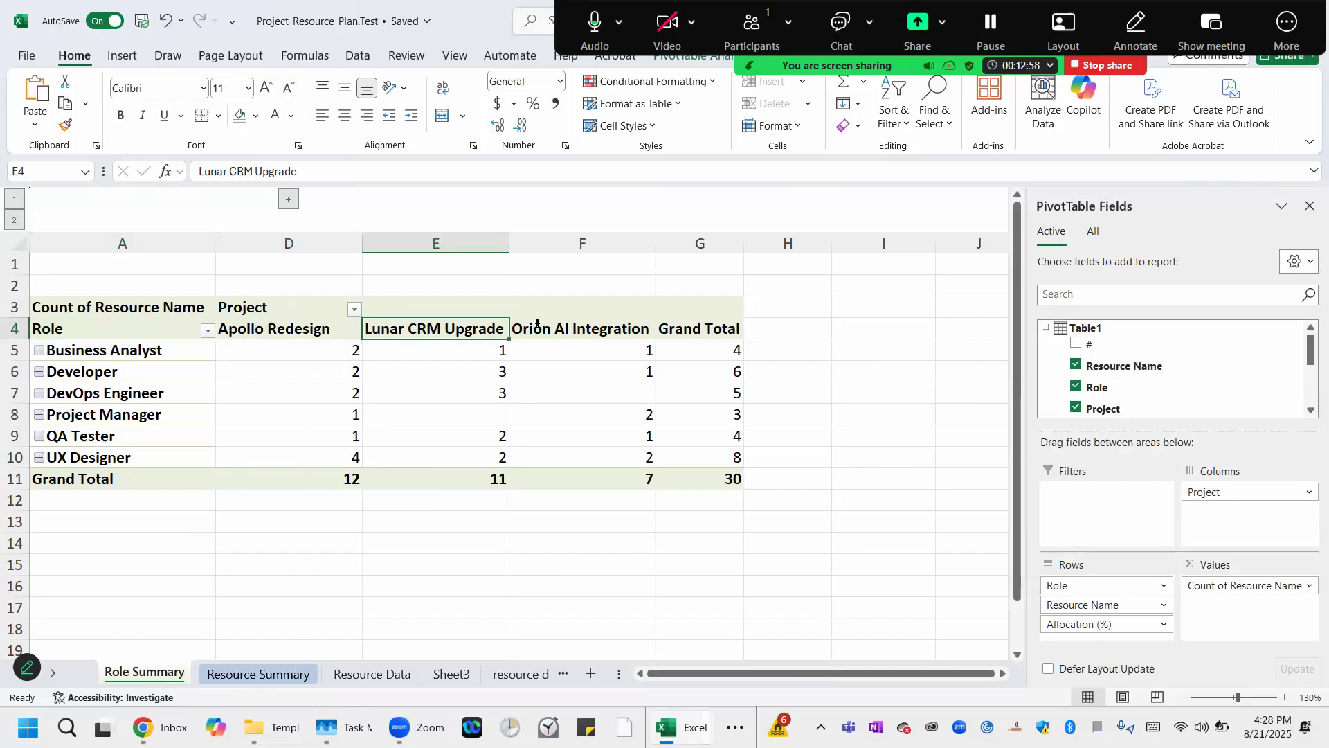
left_click(537, 324)
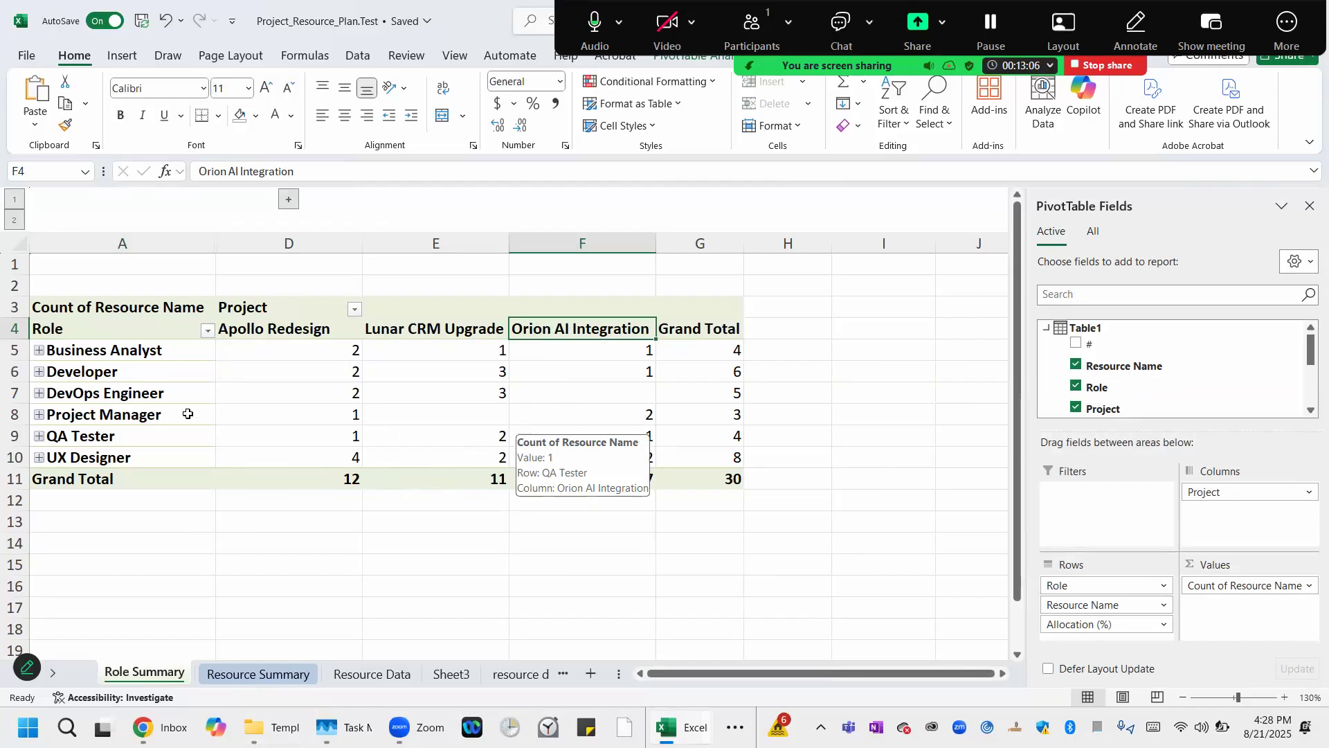
left_click(712, 357)
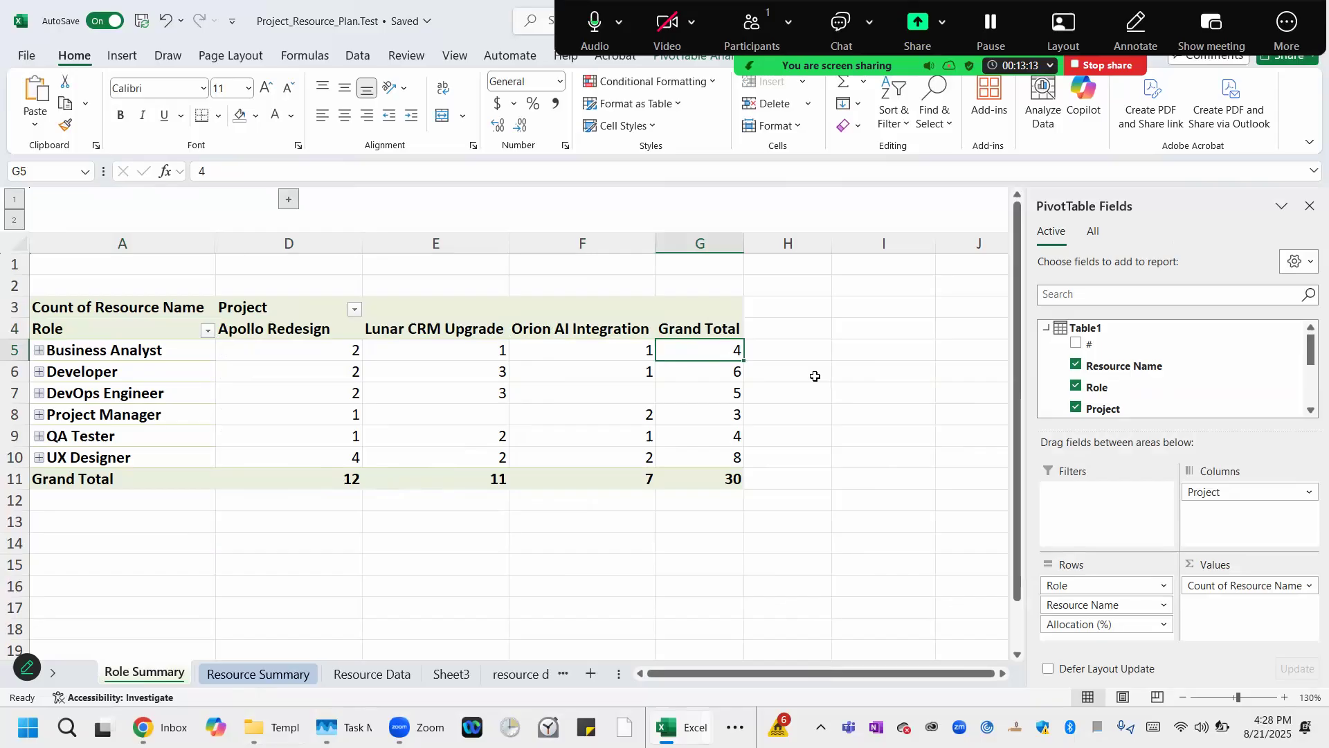
left_click(716, 415)
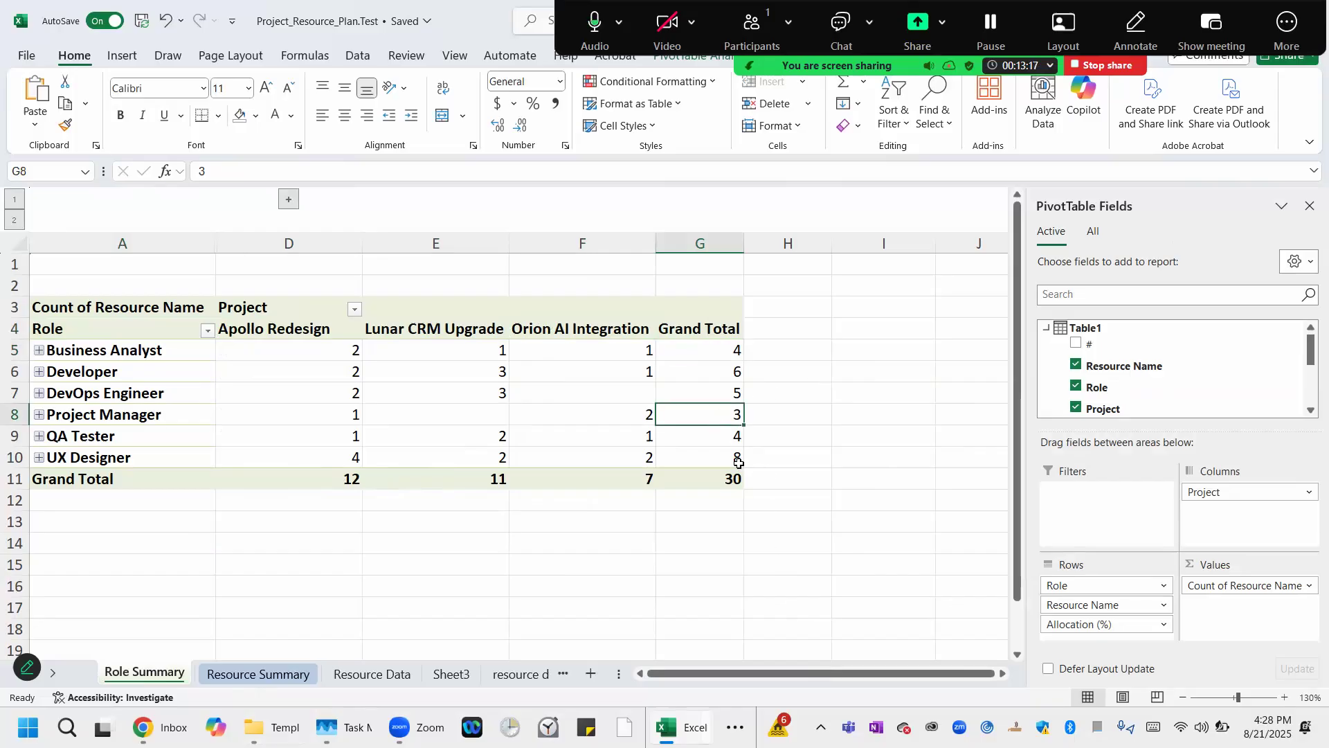
left_click(717, 446)
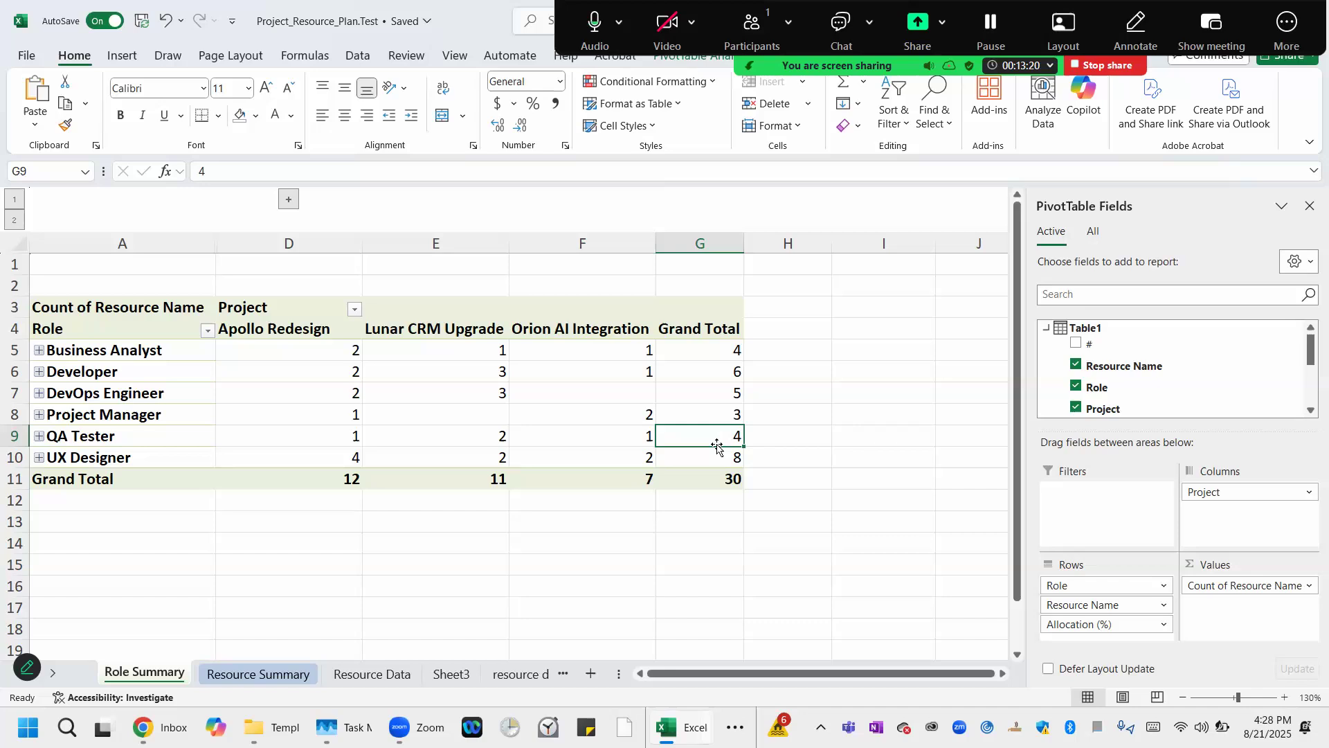
left_click(713, 373)
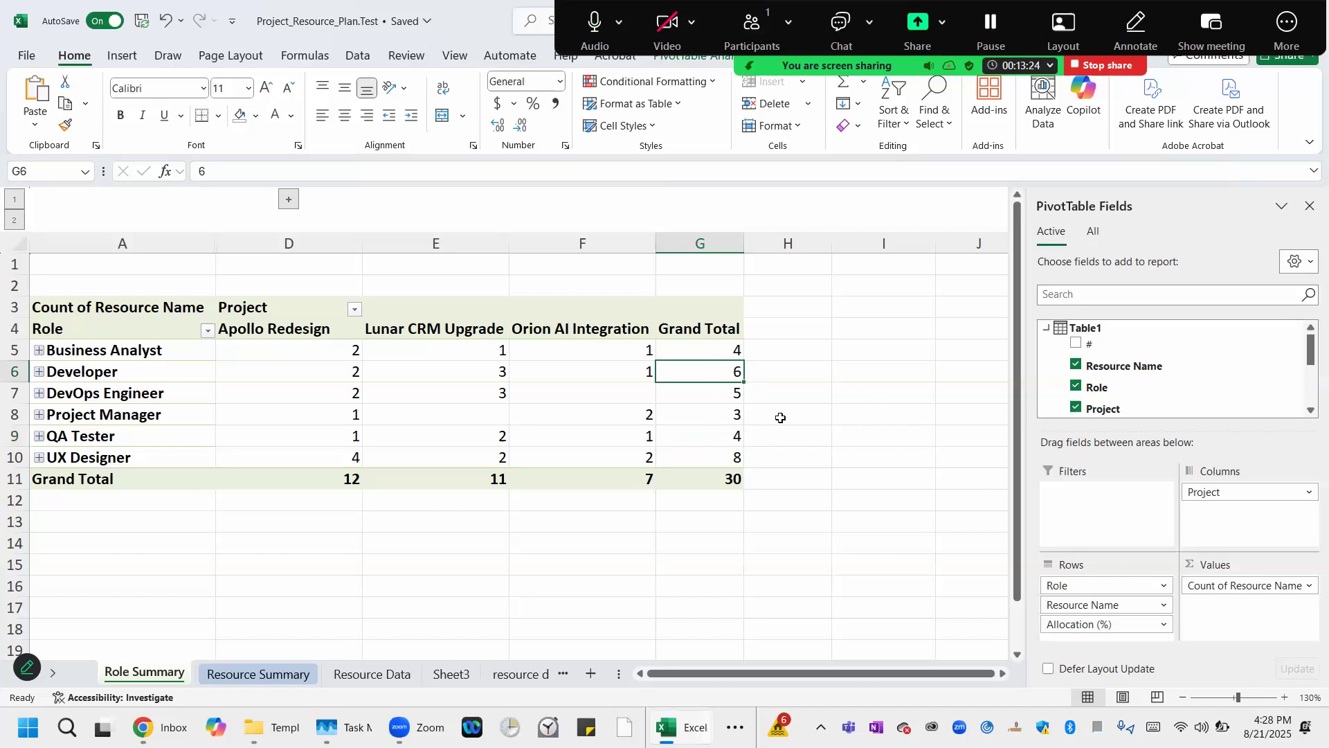
left_click(574, 373)
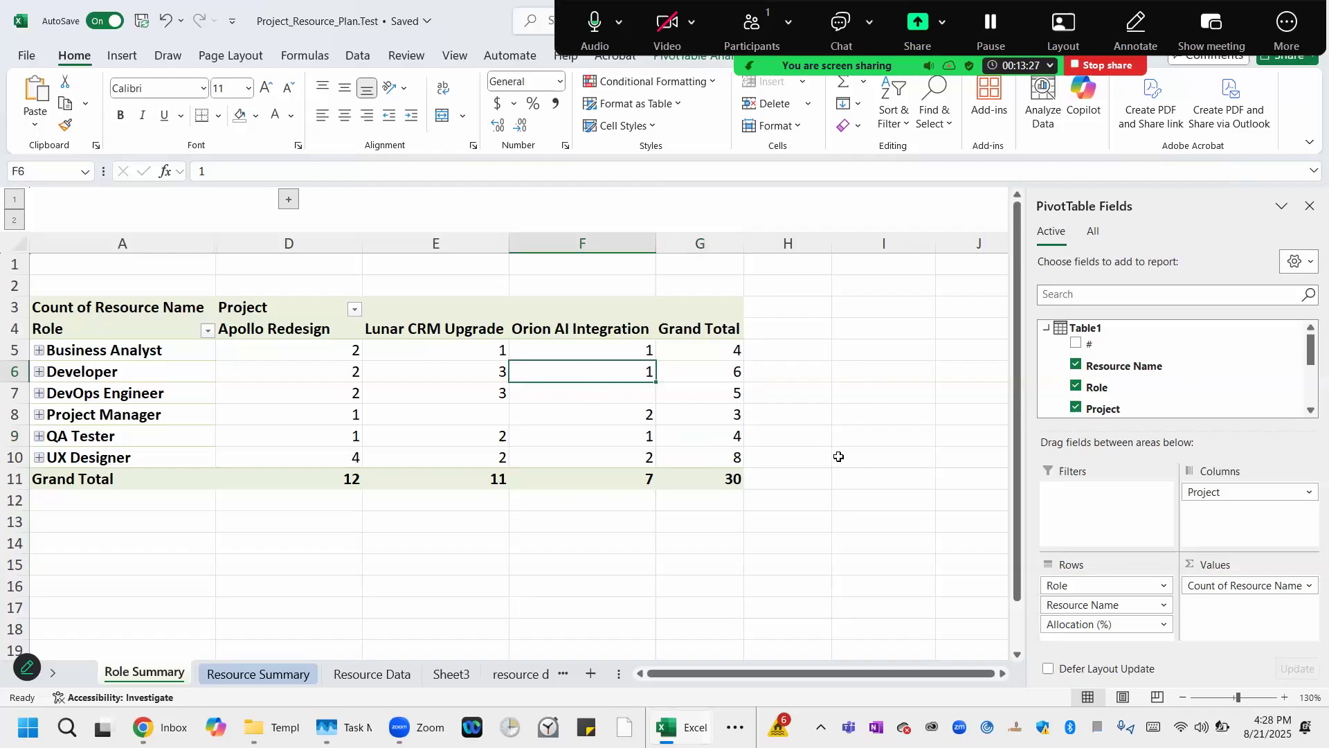
left_click(596, 350)
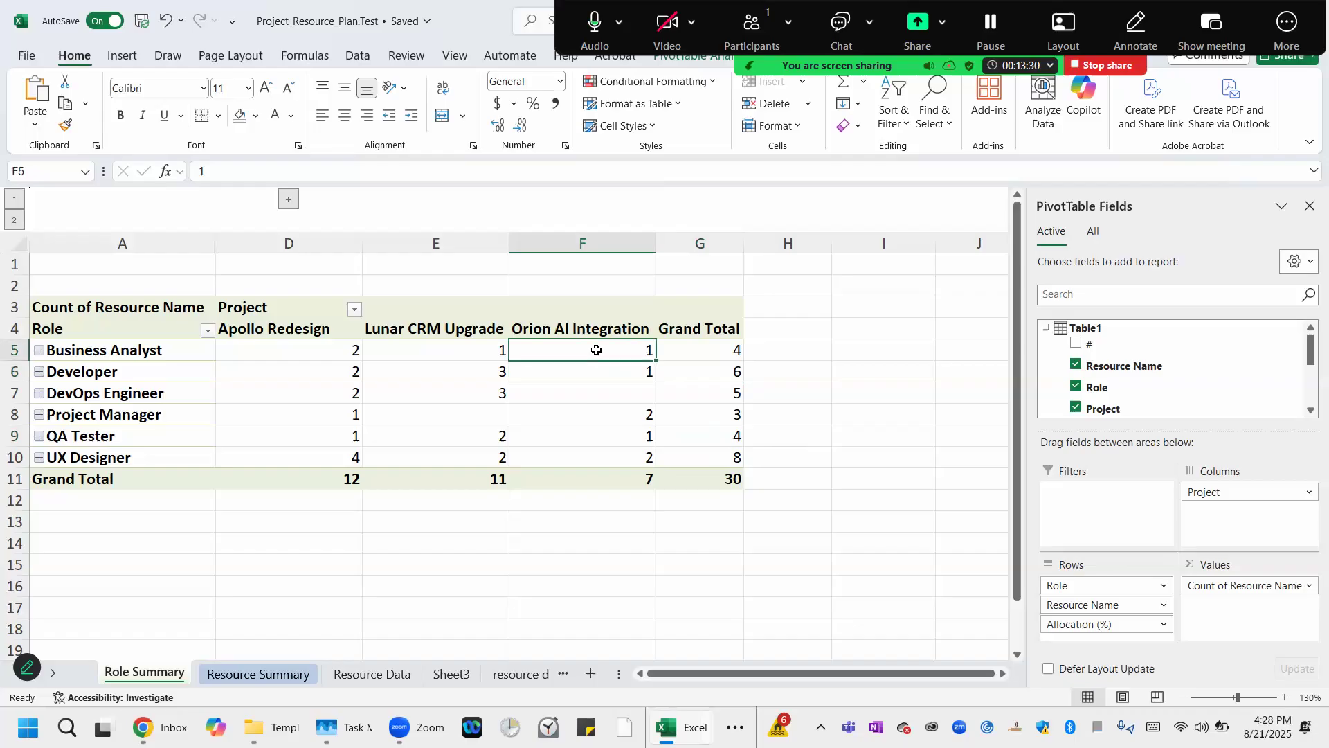
left_click(589, 415)
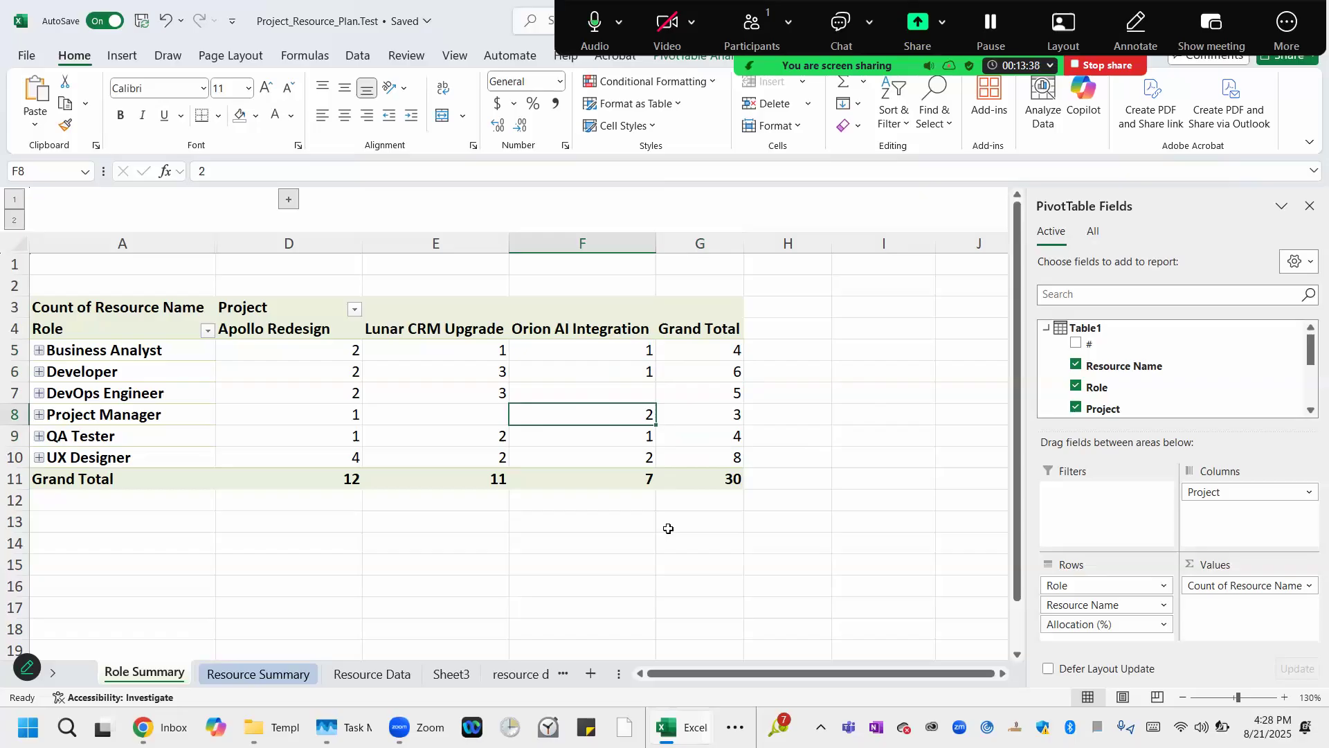
left_click(567, 332)
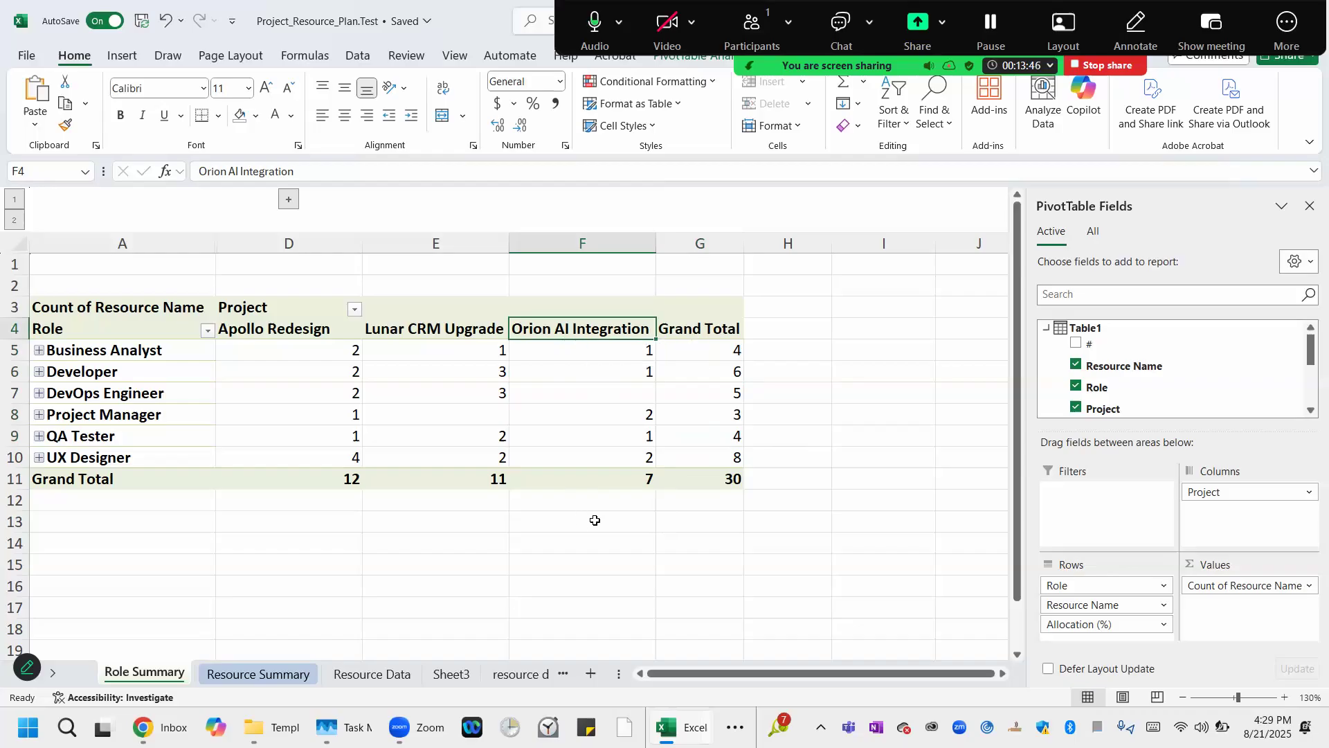
Expand the collapsed column group to reveal the Resource Name and Allocation (%) columns.
left_click(574, 348)
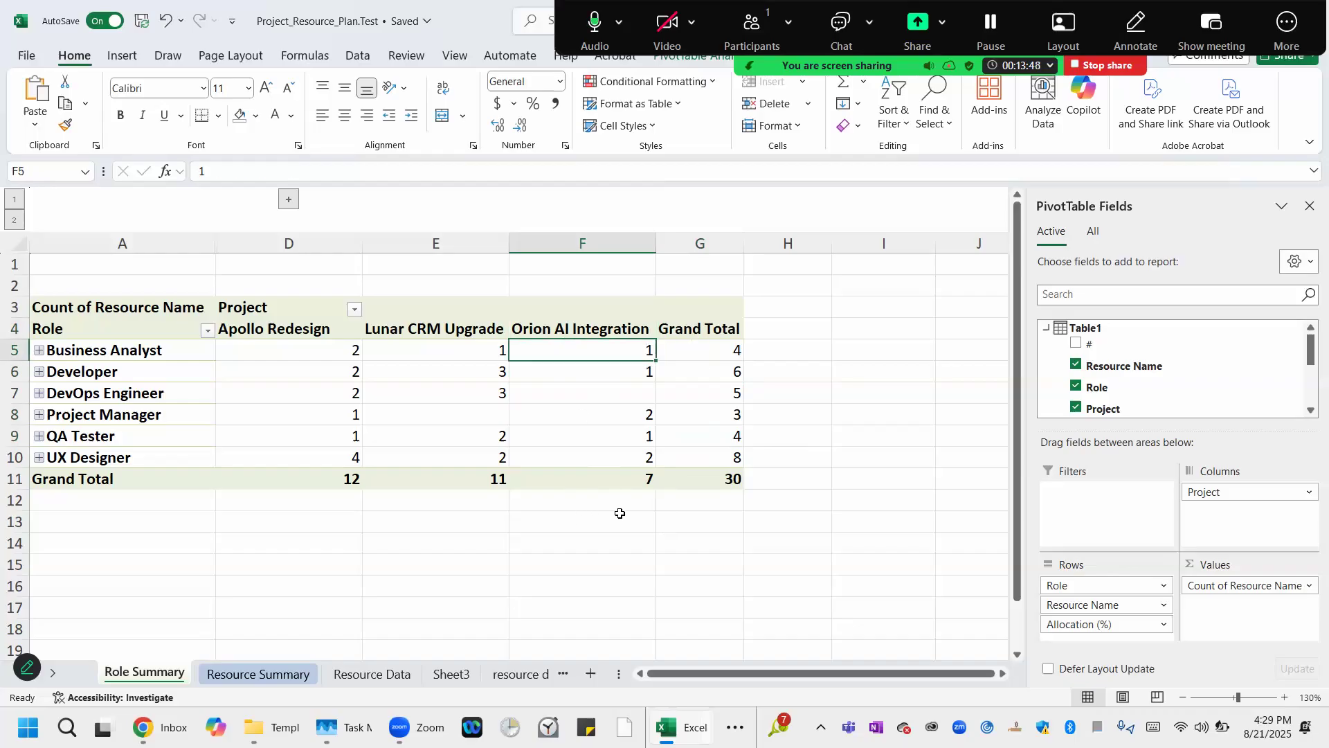
left_click(609, 414)
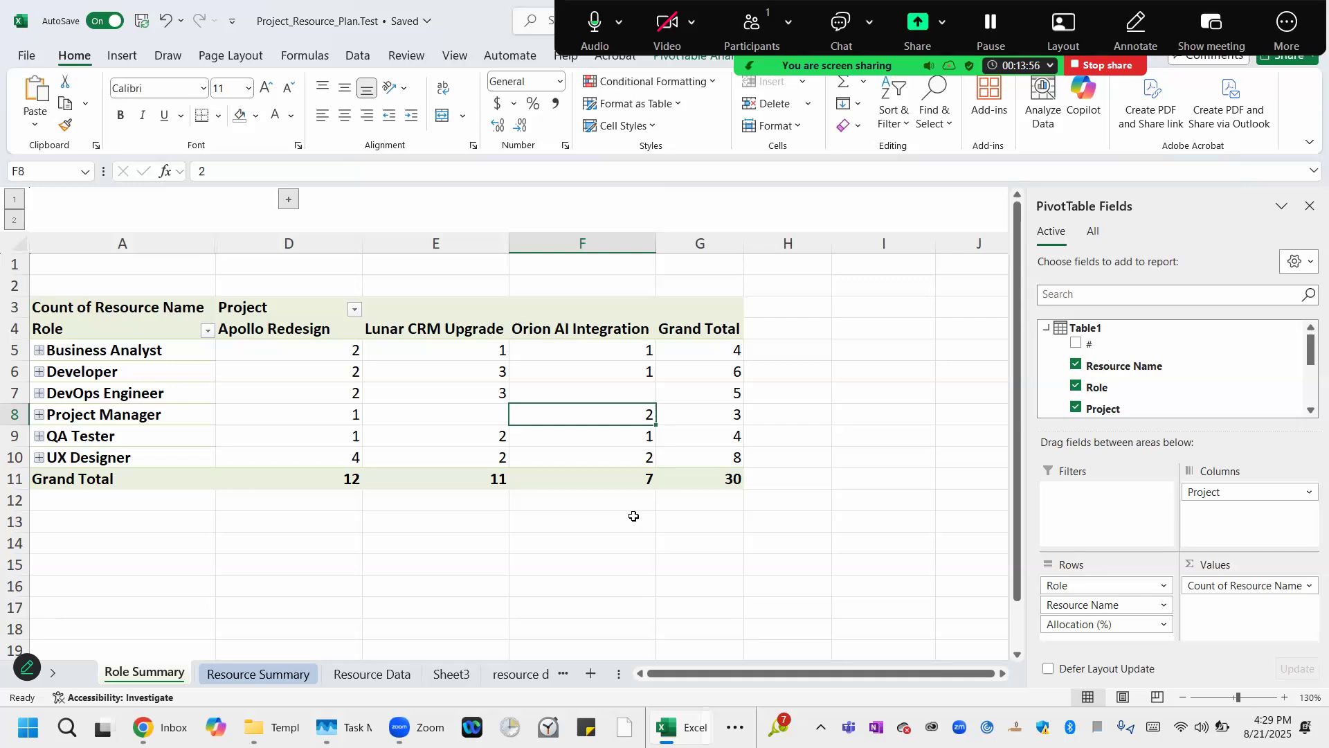
left_click(287, 203)
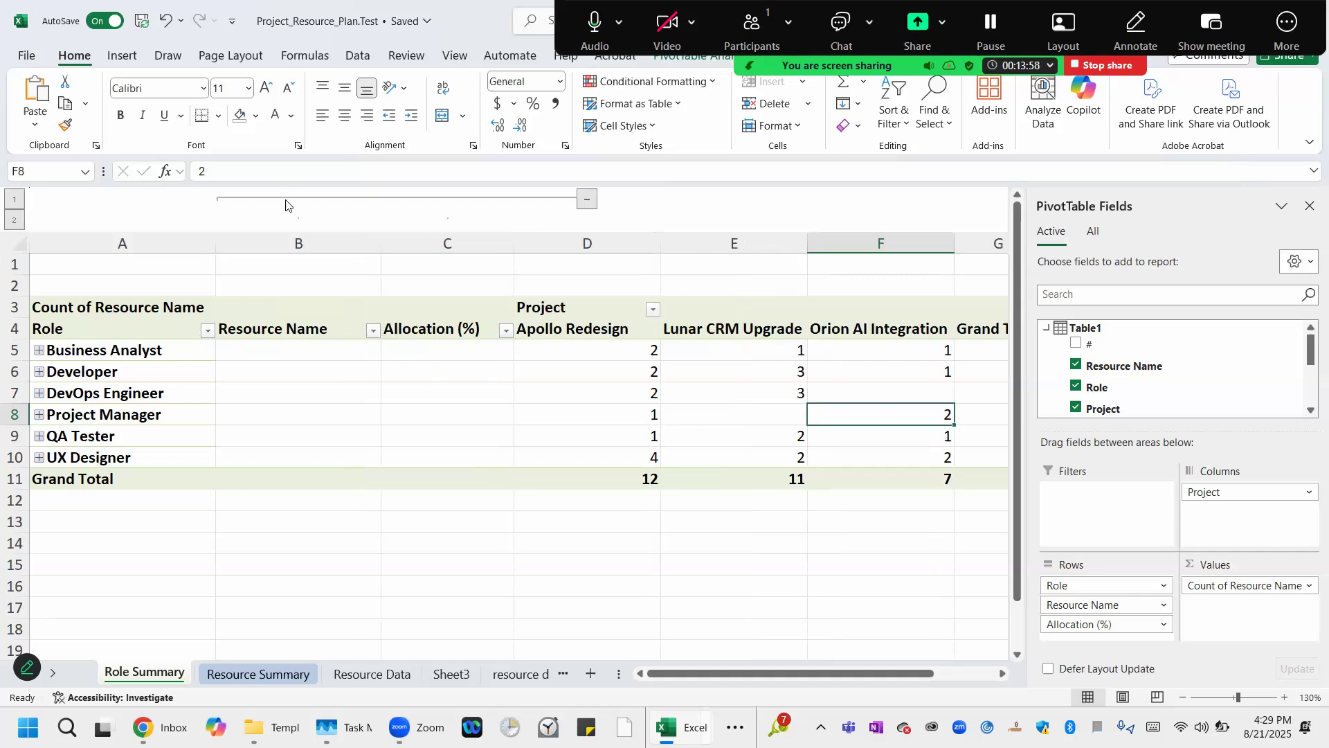
Expand the Business Analyst role in the pivot table and review its employees' counts per project.
left_click(39, 350)
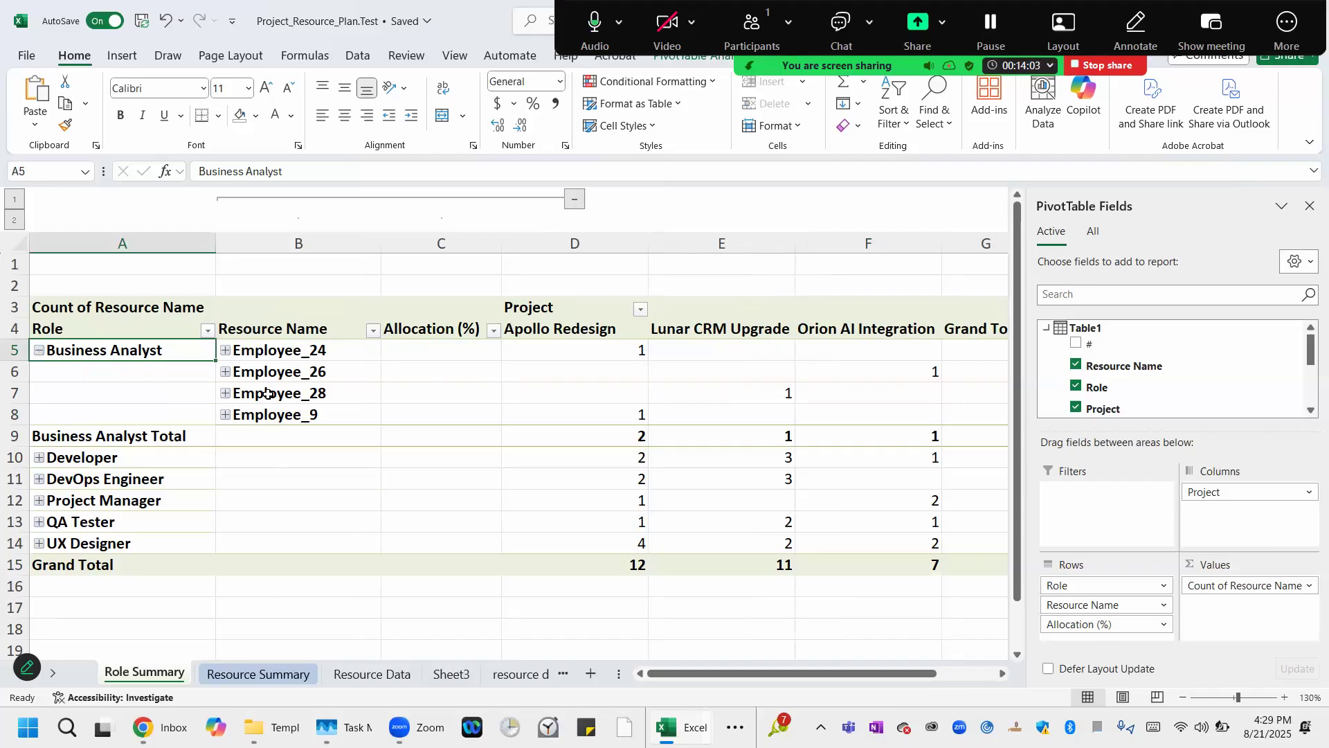
left_click(296, 352)
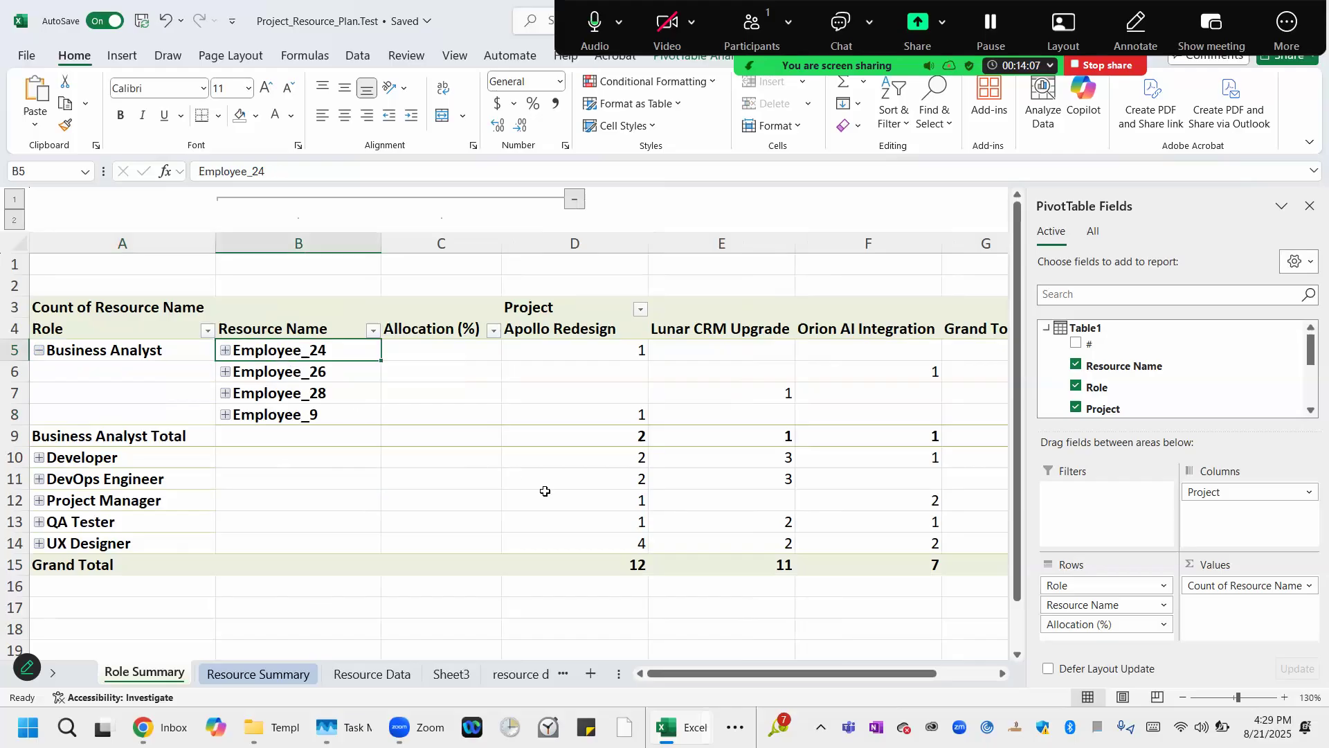
left_click(573, 350)
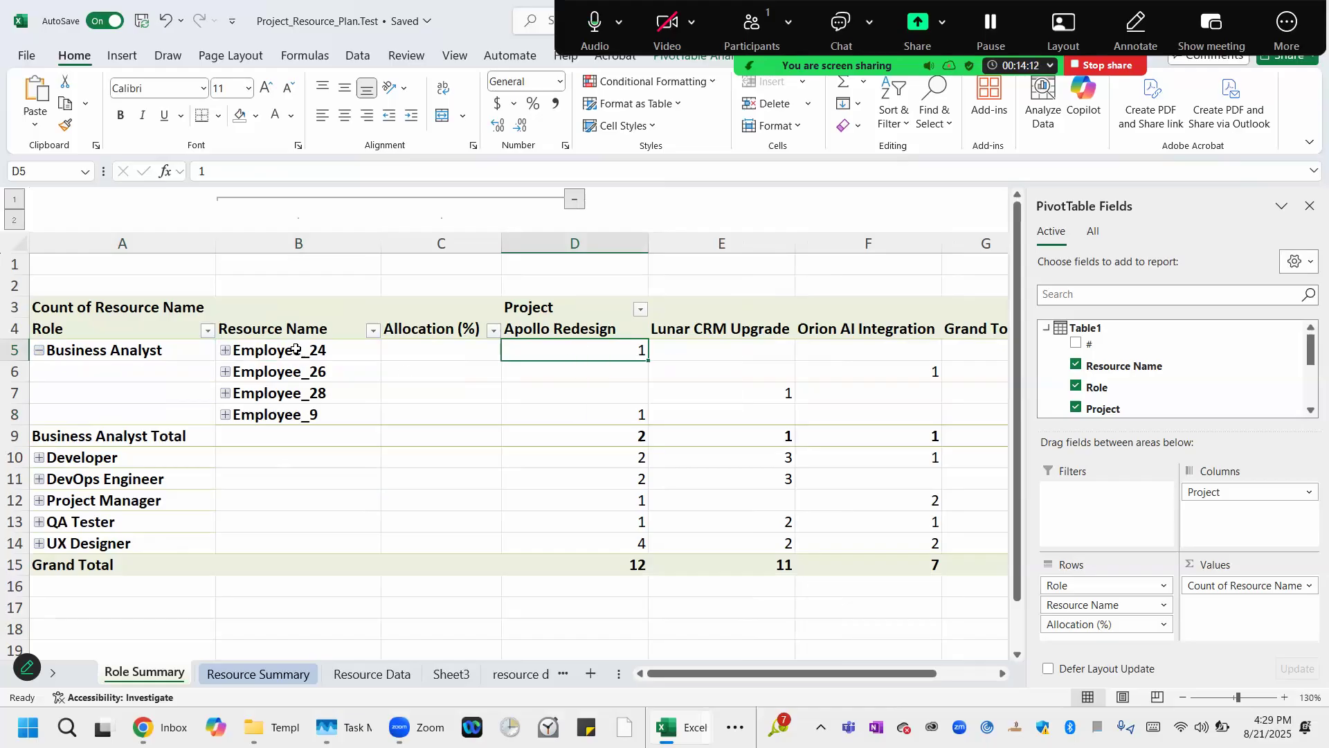
left_click(377, 355)
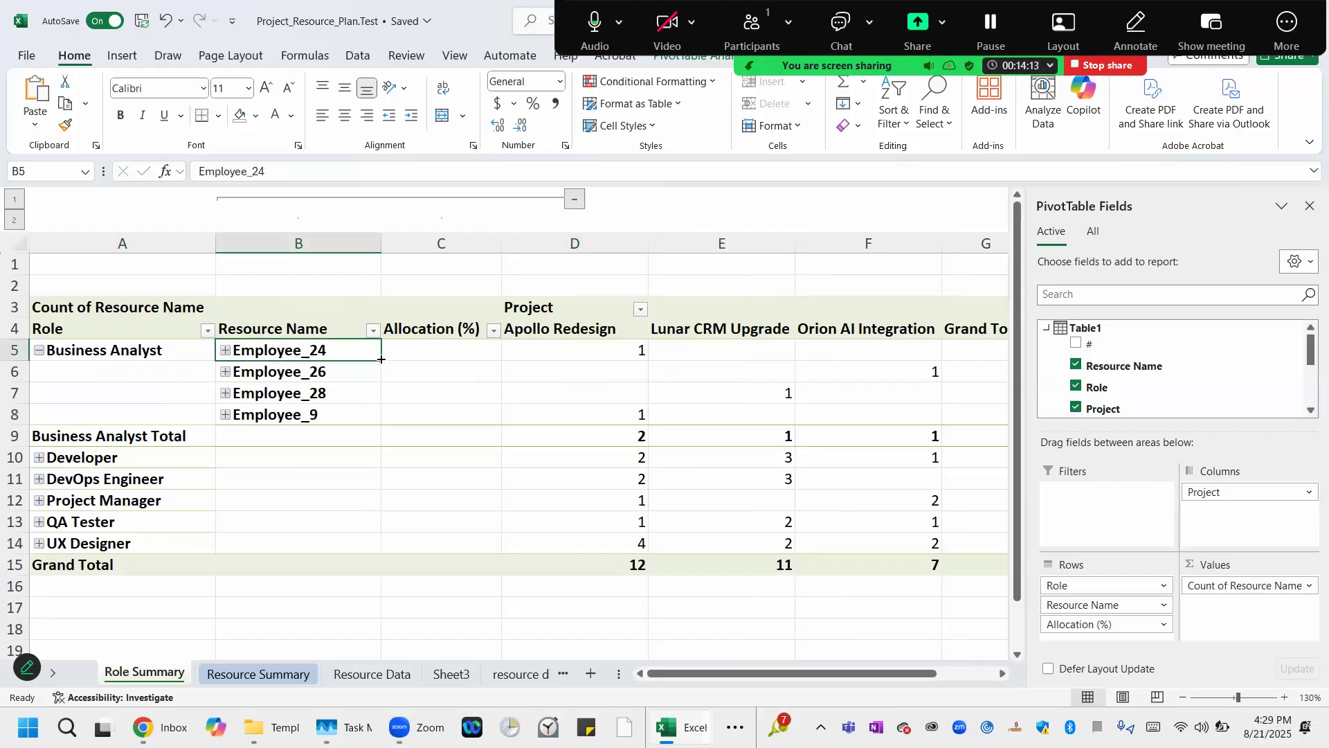
left_click(717, 394)
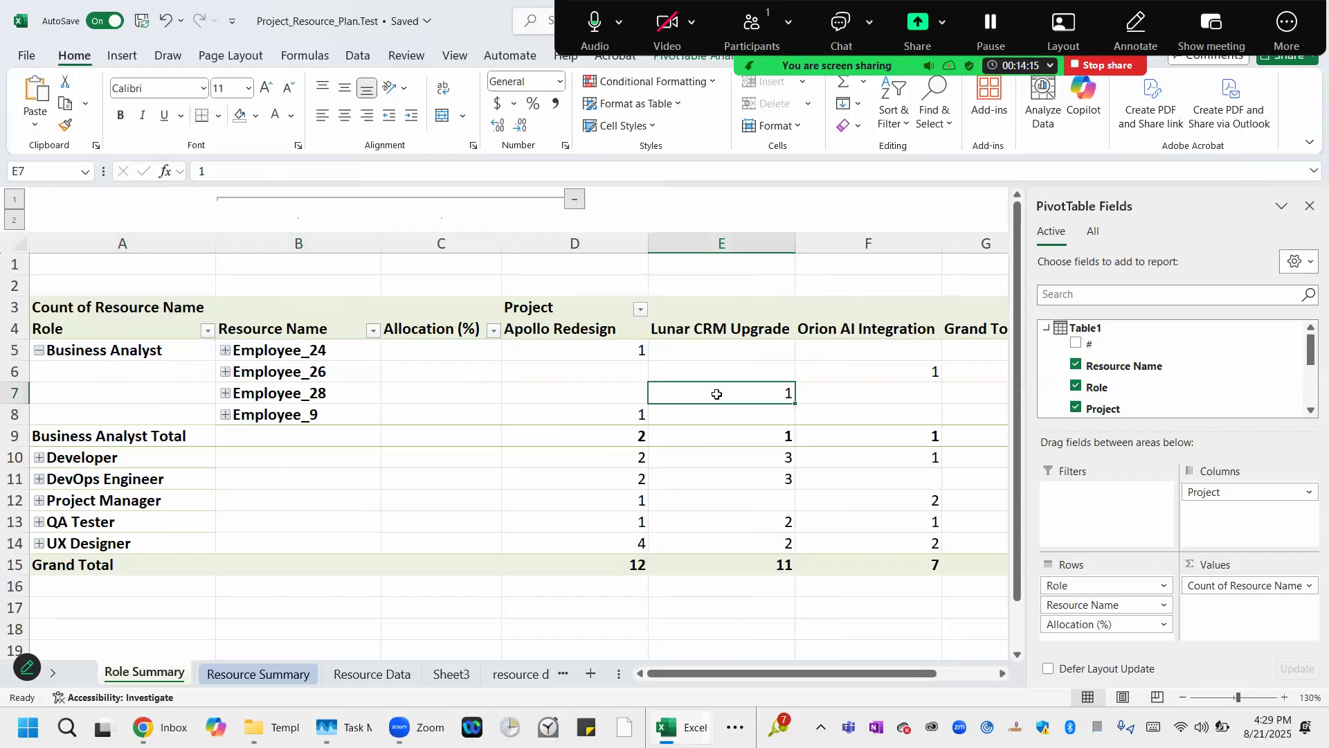
left_click(338, 394)
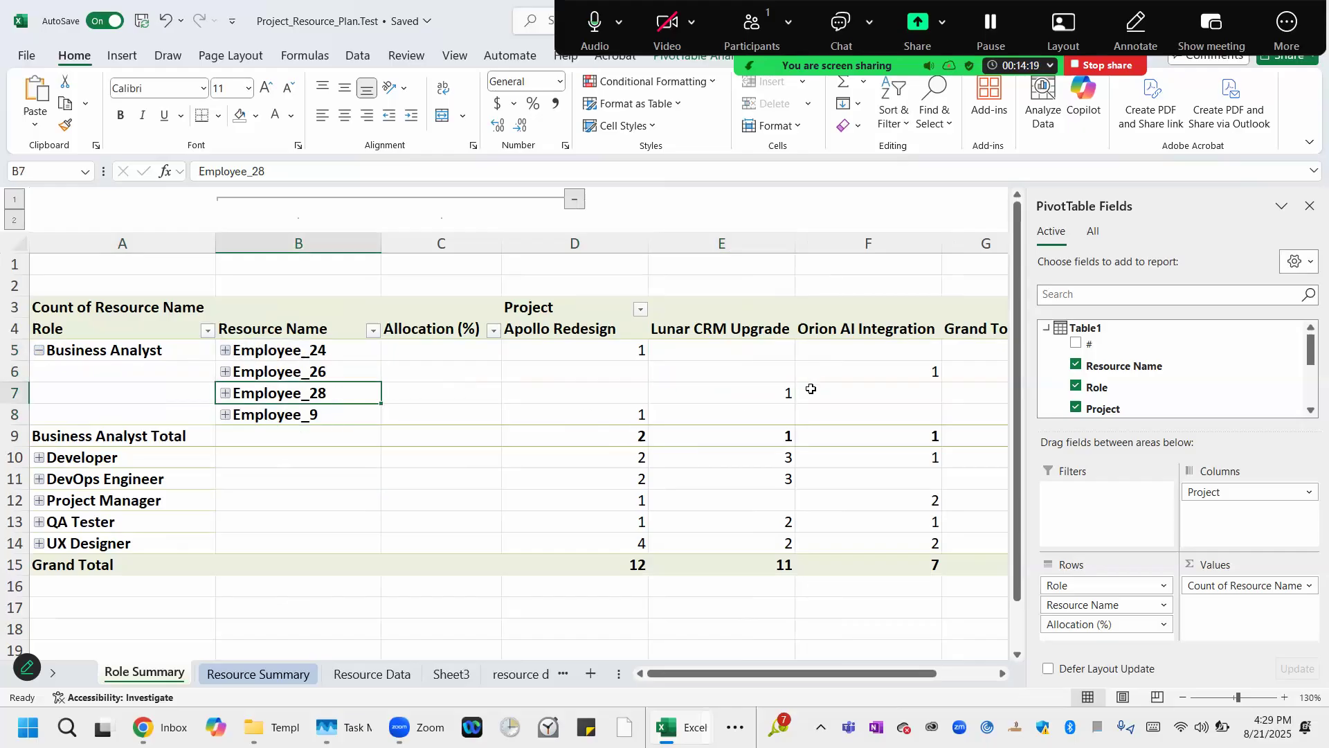
left_click(747, 394)
left_click(918, 374)
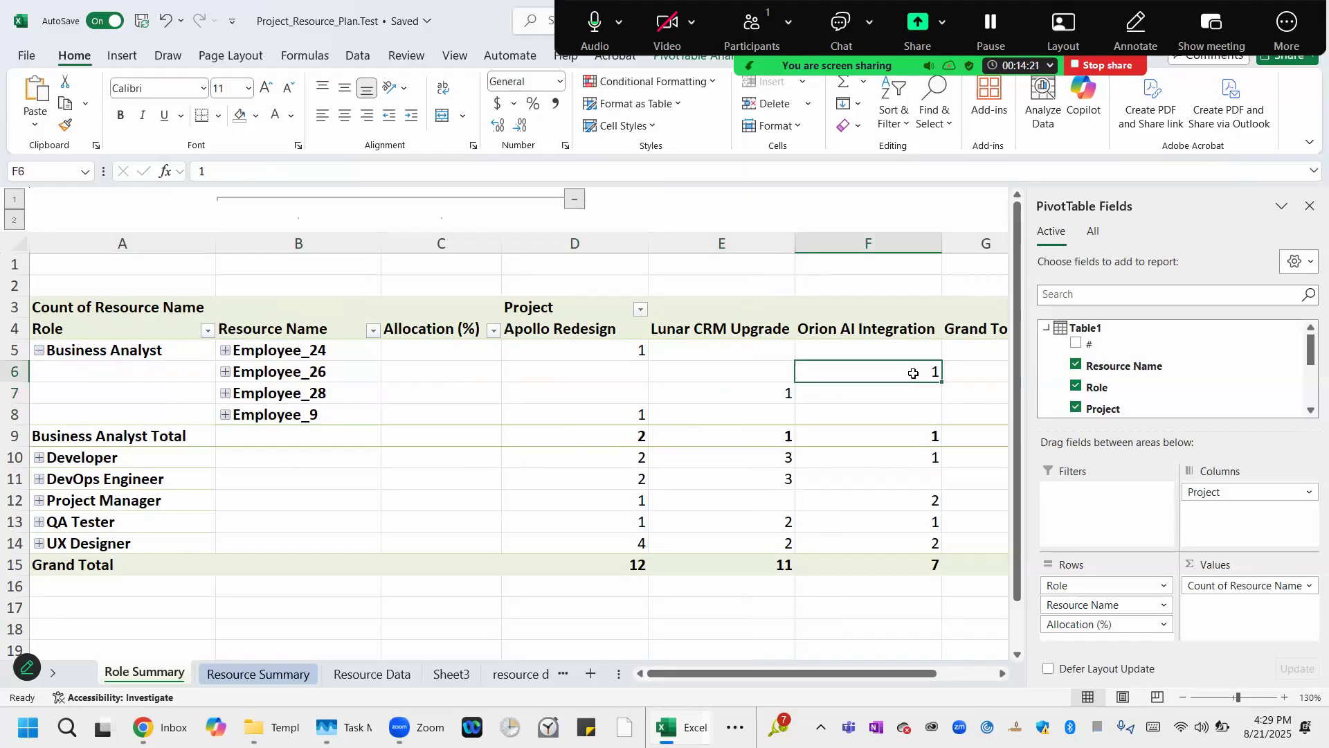
left_click(287, 375)
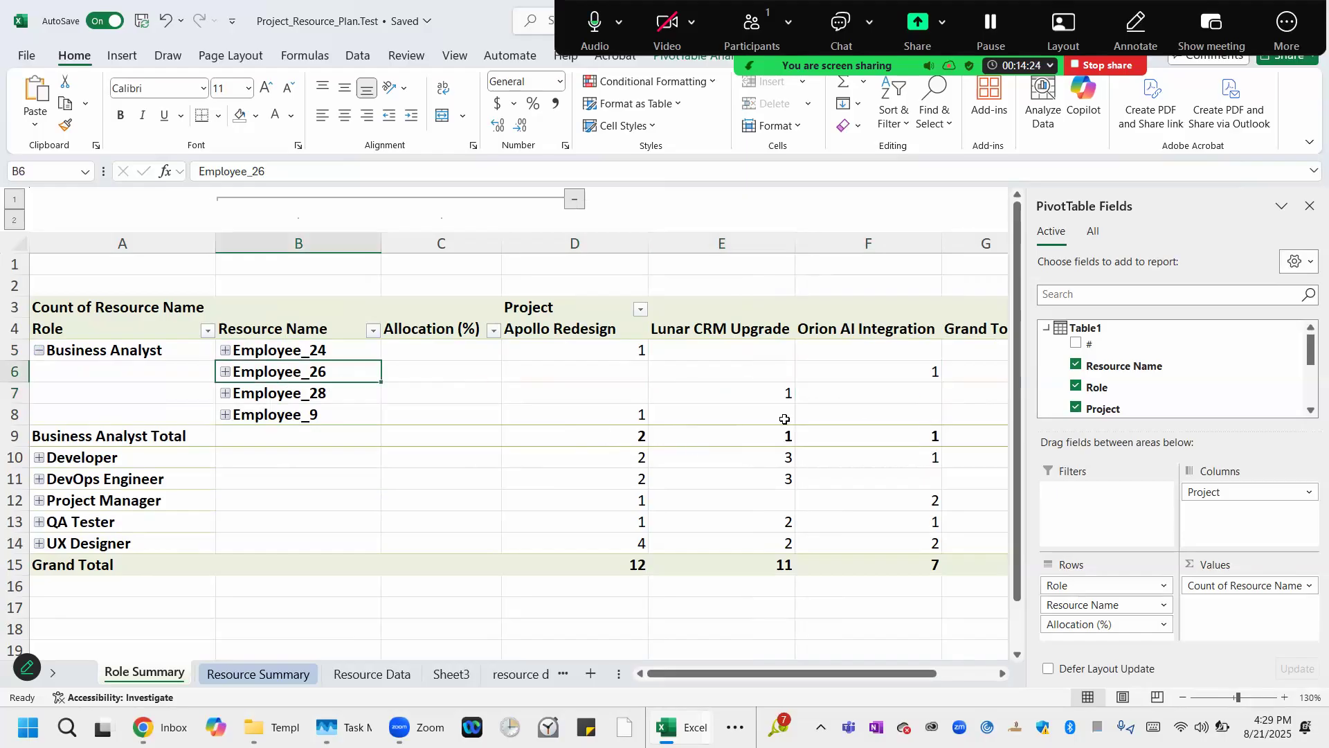
Close the PivotTable Fields pane and check the Role Summary PivotTable's name.
left_click(1309, 206)
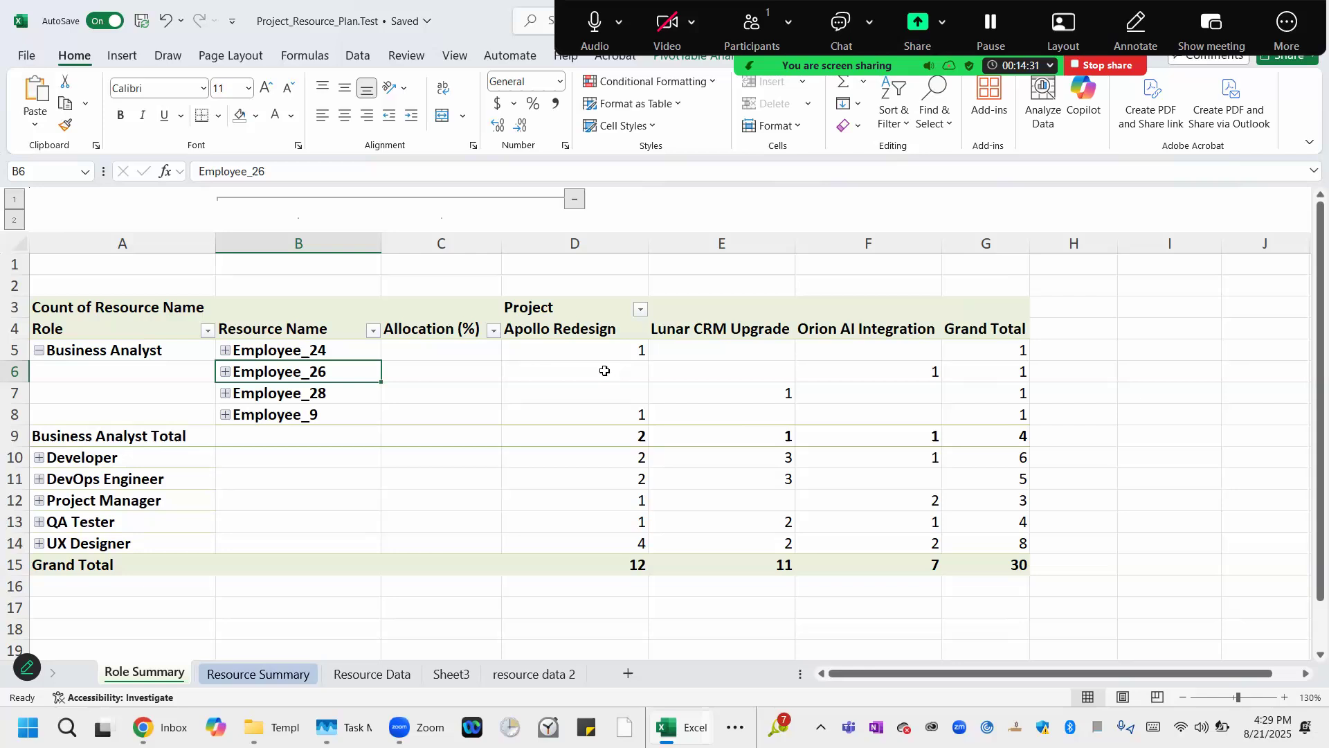
left_click(592, 352)
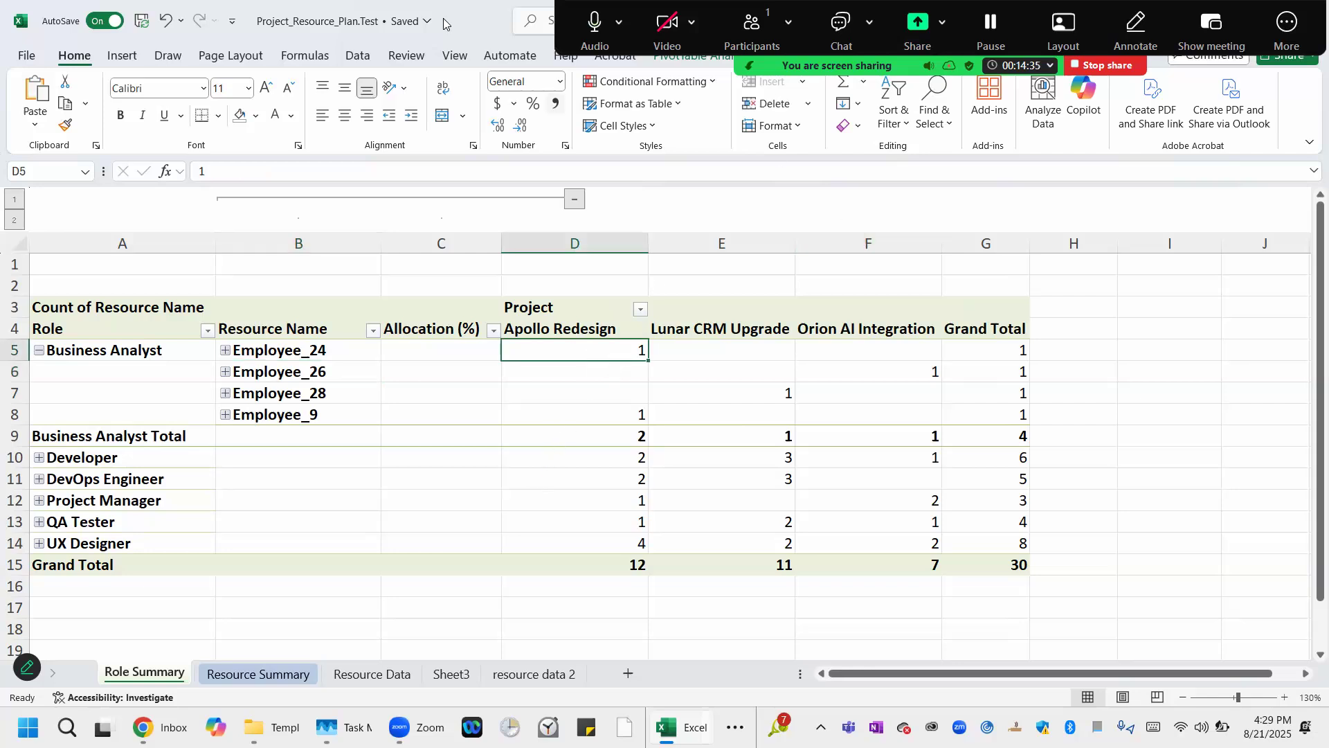
left_click_drag(474, 19, 407, 124)
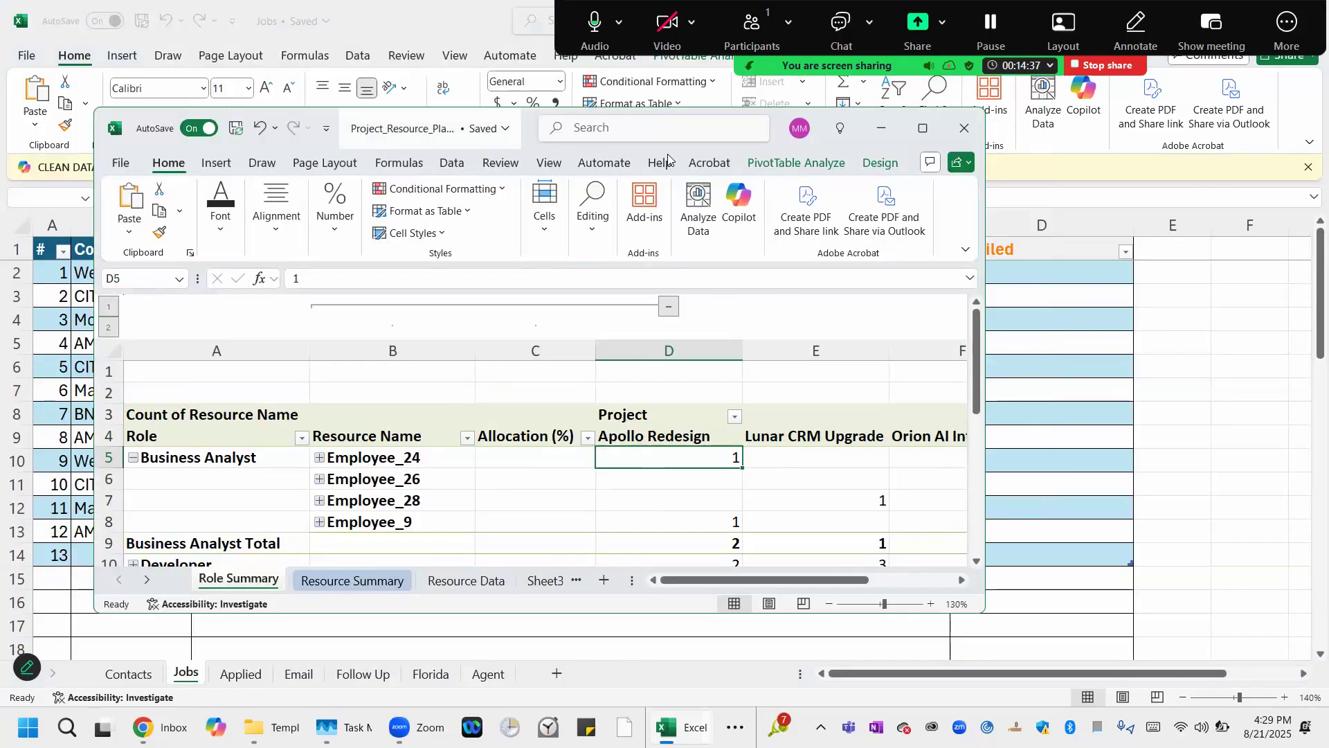
left_click(880, 166)
left_click(812, 166)
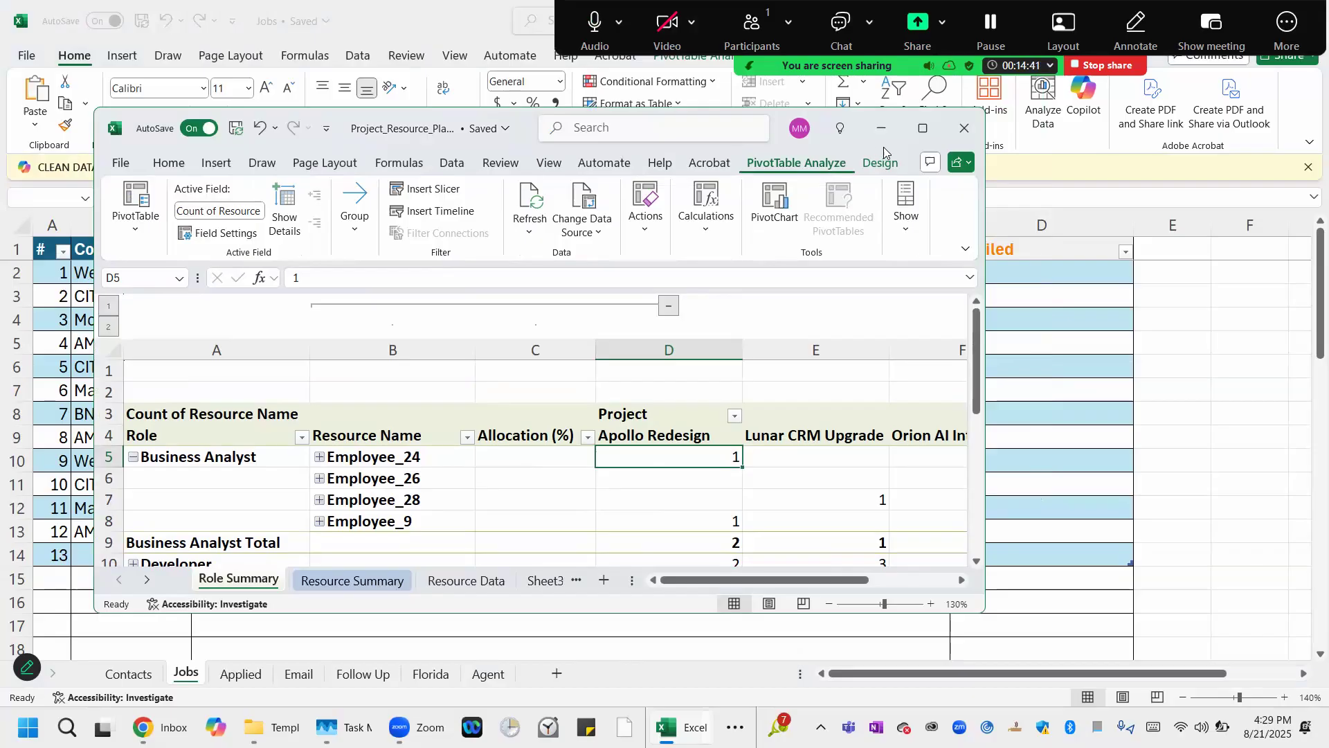
left_click(923, 128)
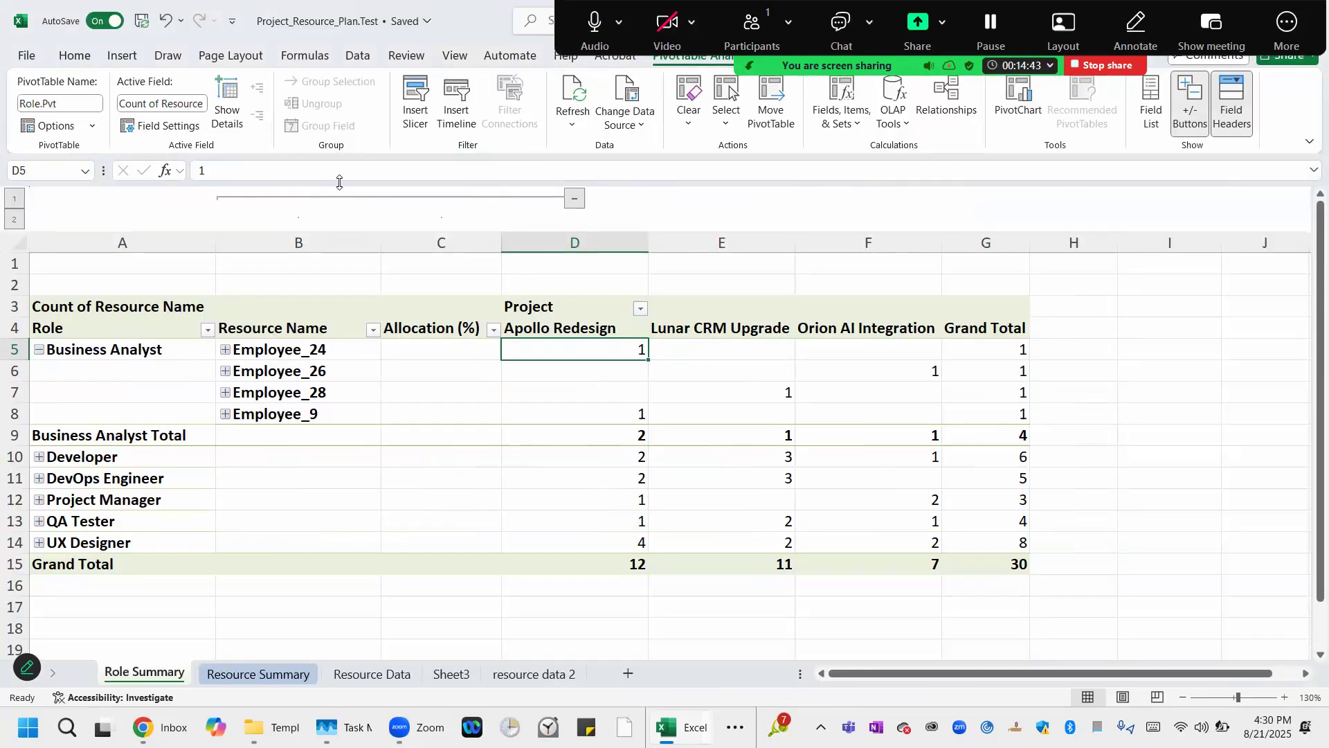
left_click(77, 101)
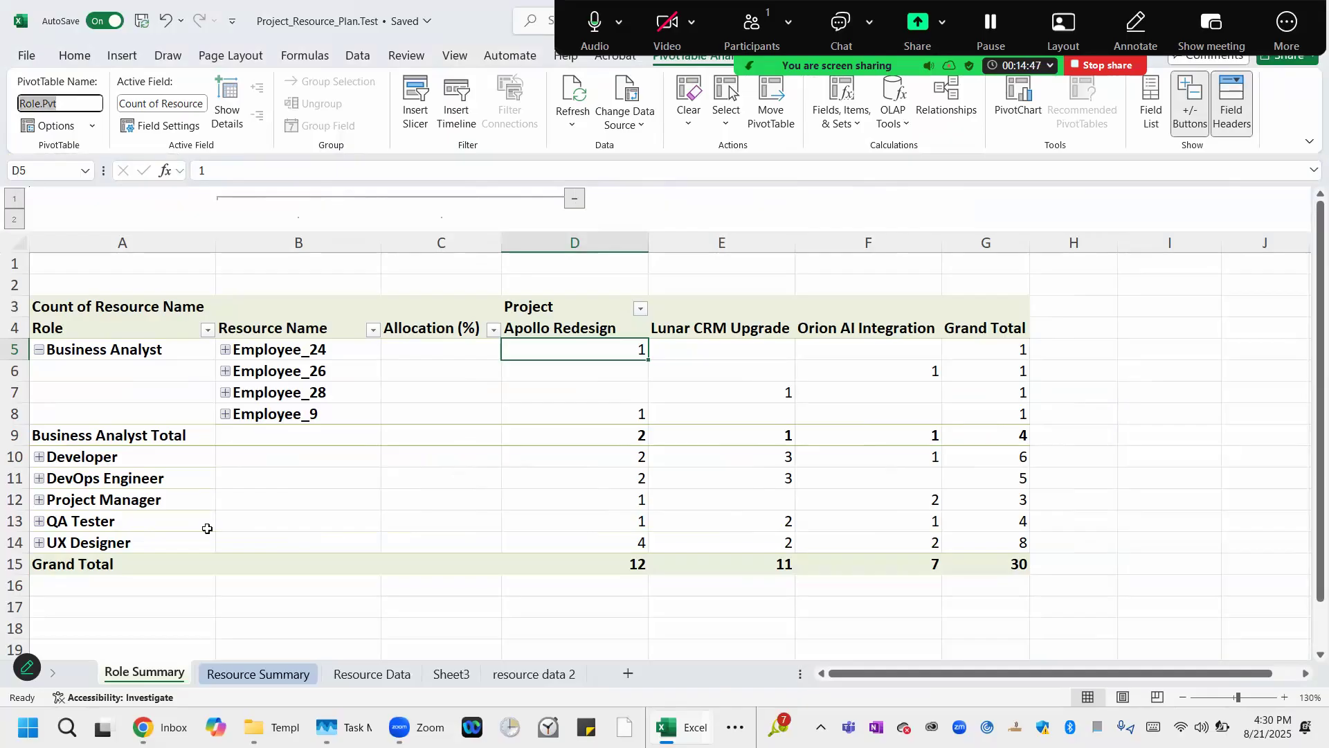
Check the PivotTable name of the pivot table on the Resource Summary sheet.
left_click(237, 680)
left_click(325, 290)
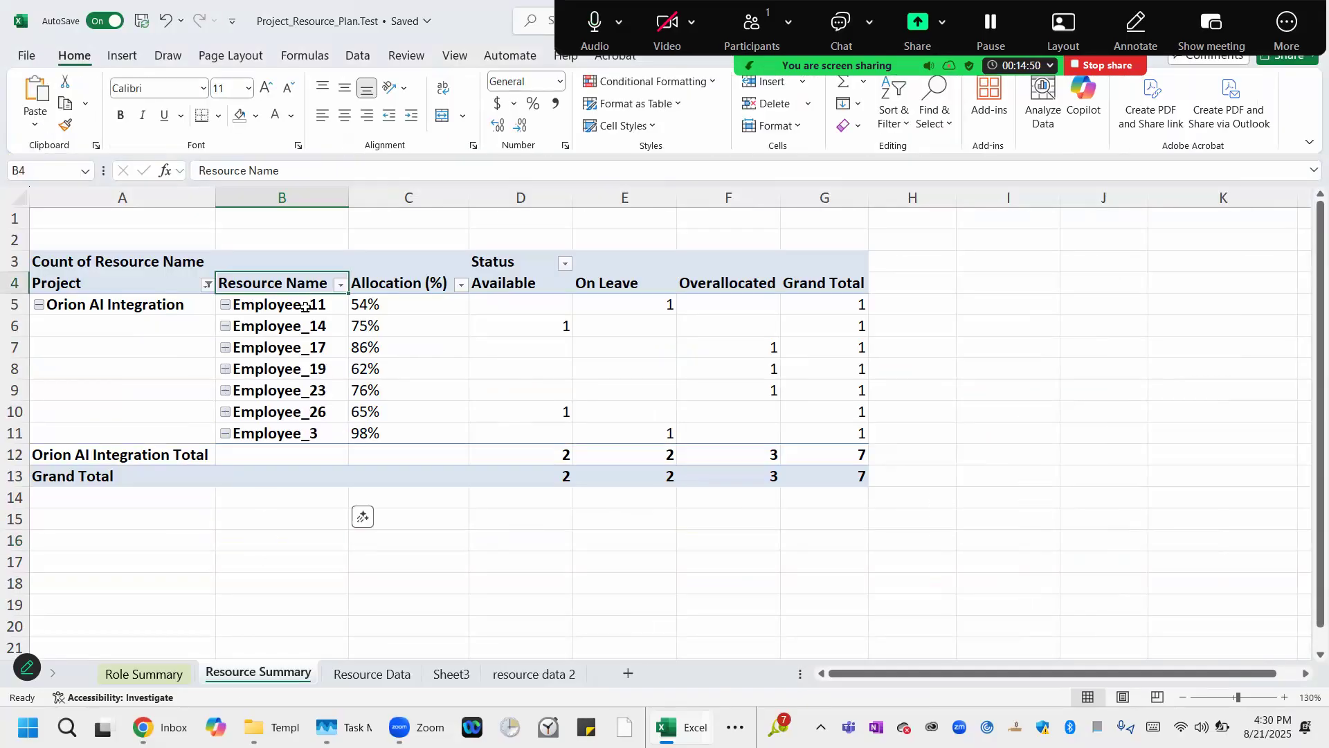
double_click(478, 16)
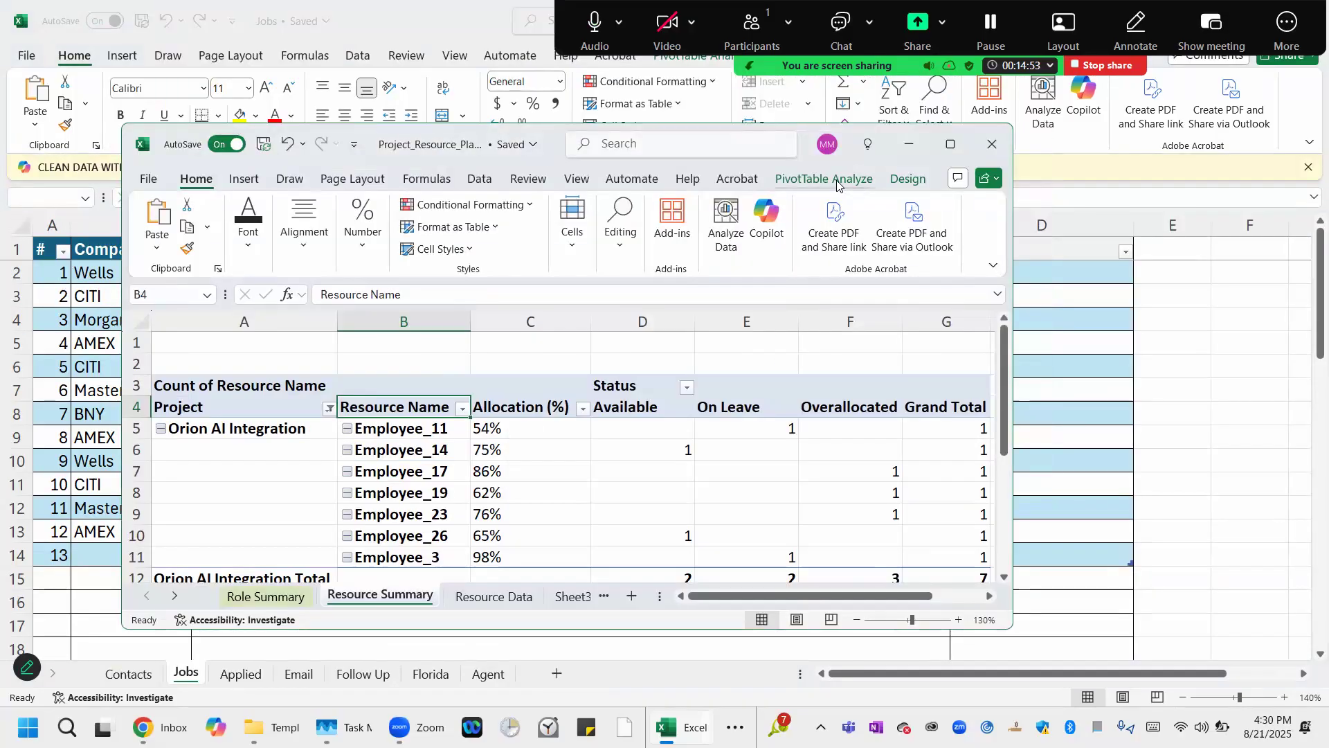
left_click(836, 183)
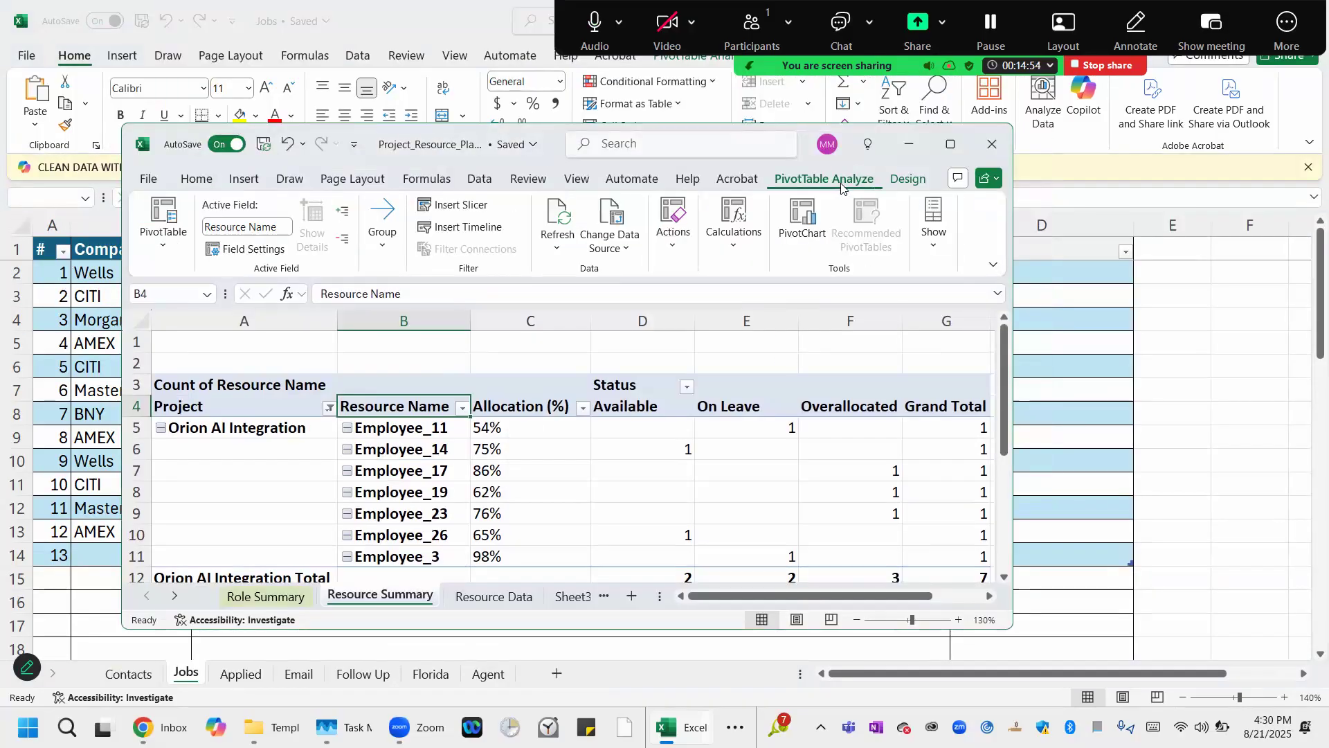
left_click(951, 146)
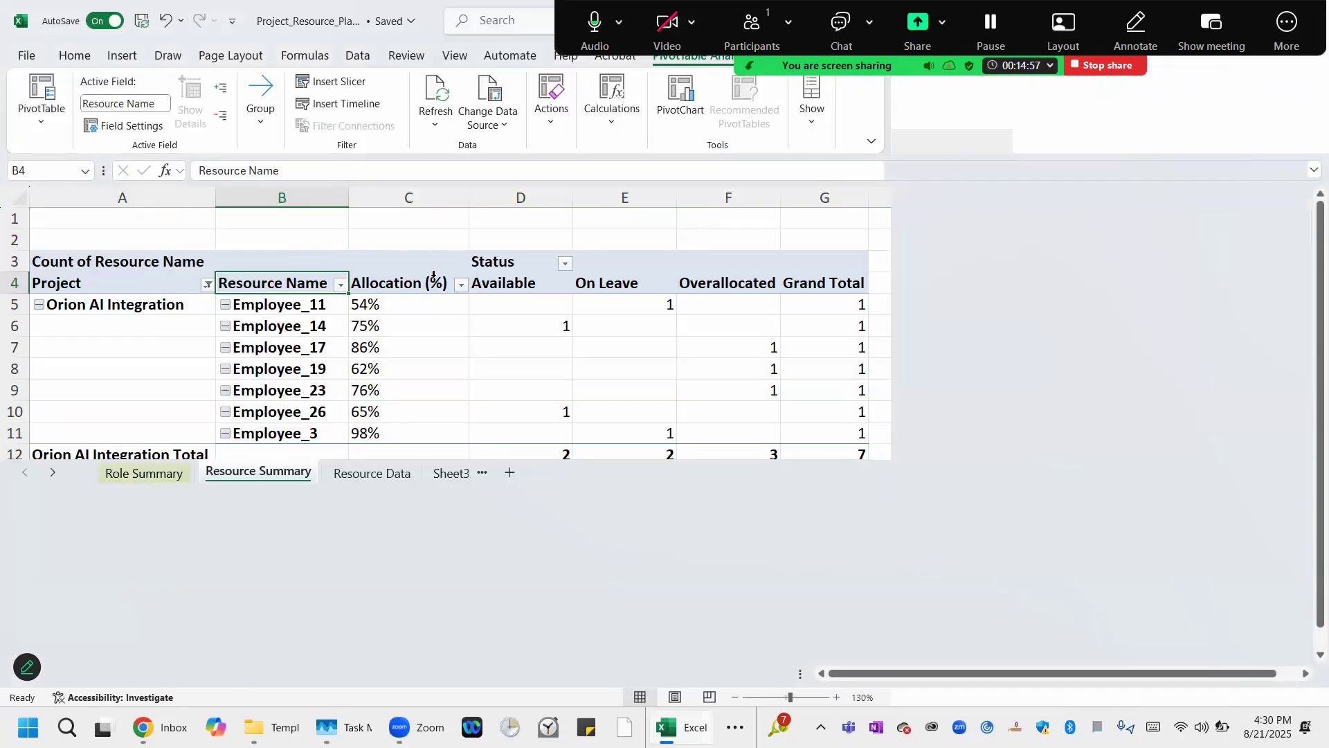
left_click(128, 270)
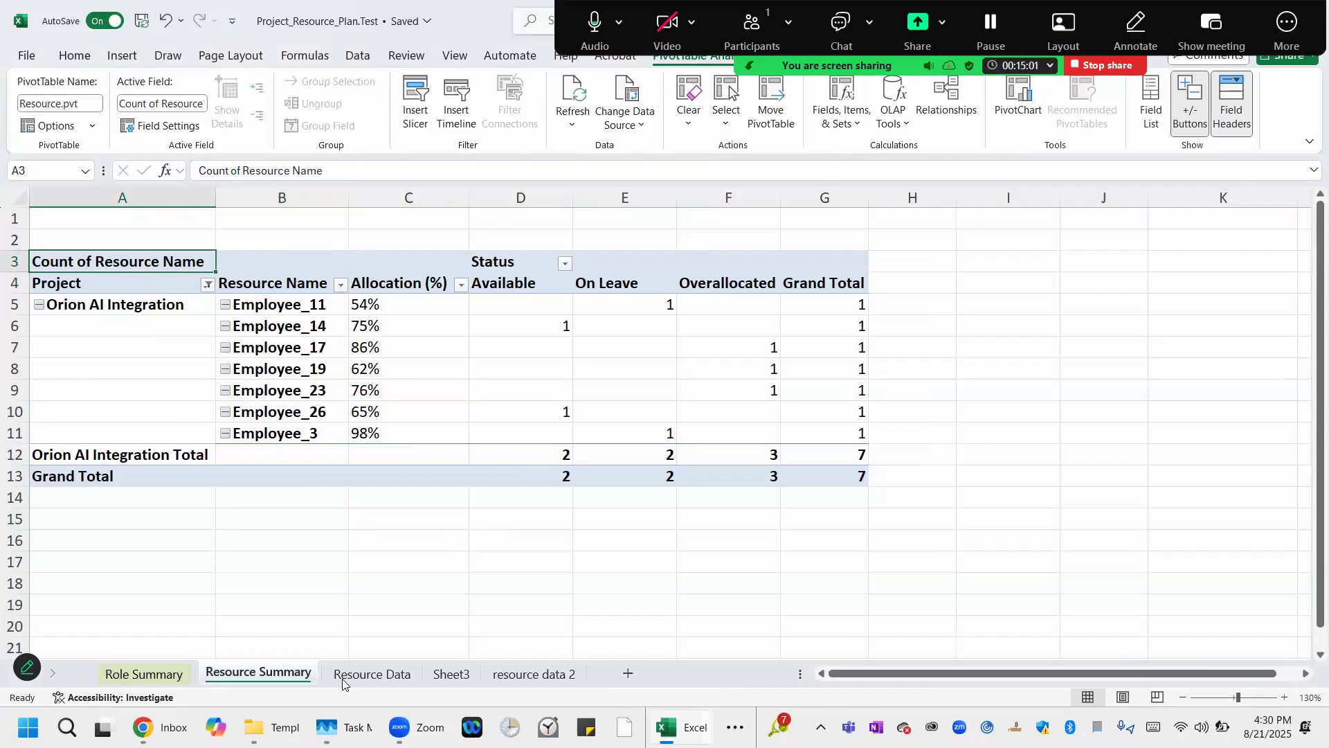
Check the table name of the resource table on the Resource Data sheet.
left_click(366, 677)
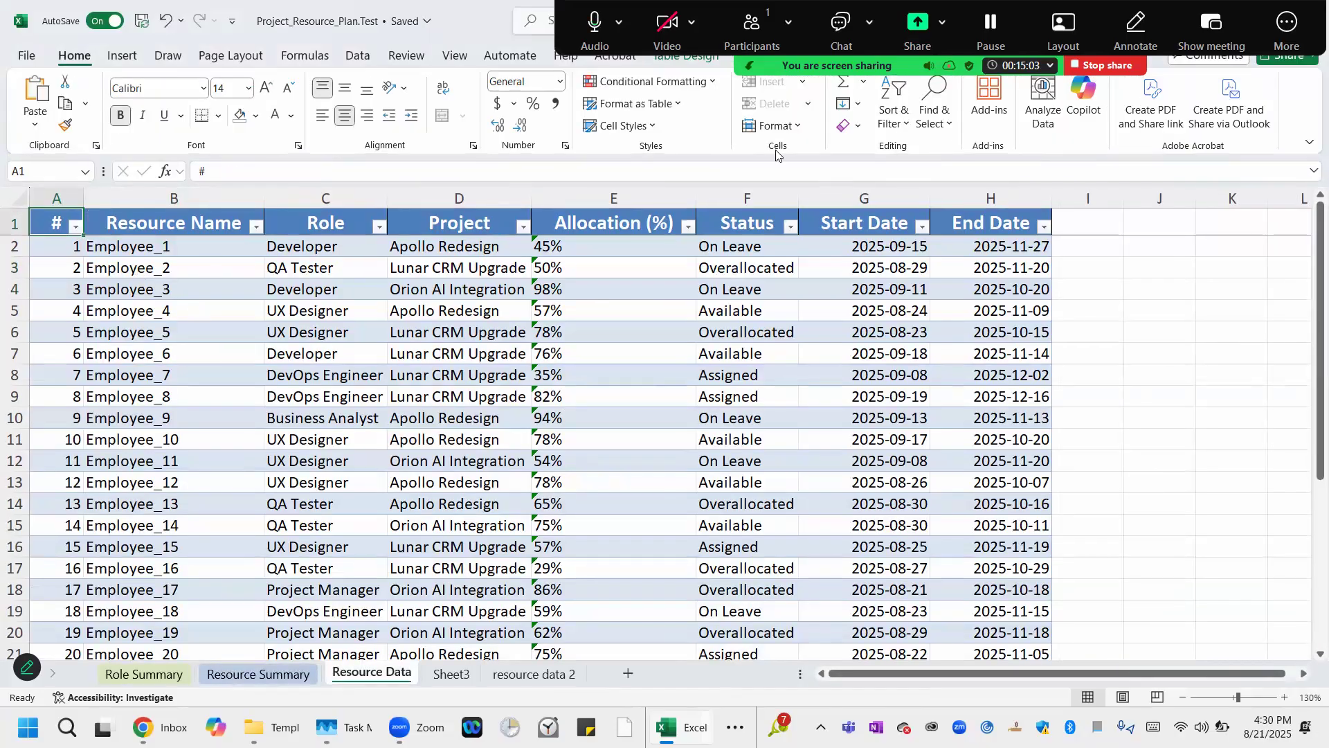
left_click_drag(450, 2, 417, 86)
left_click(816, 140)
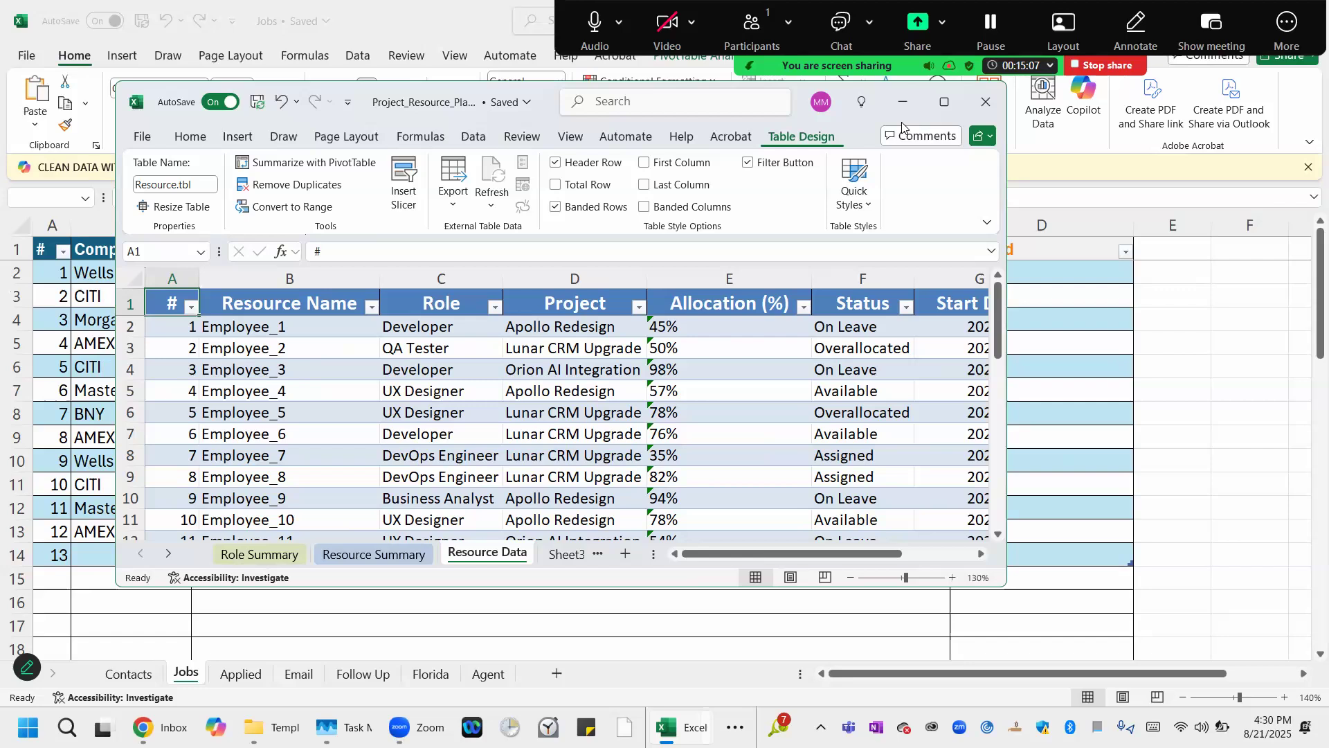
left_click(944, 102)
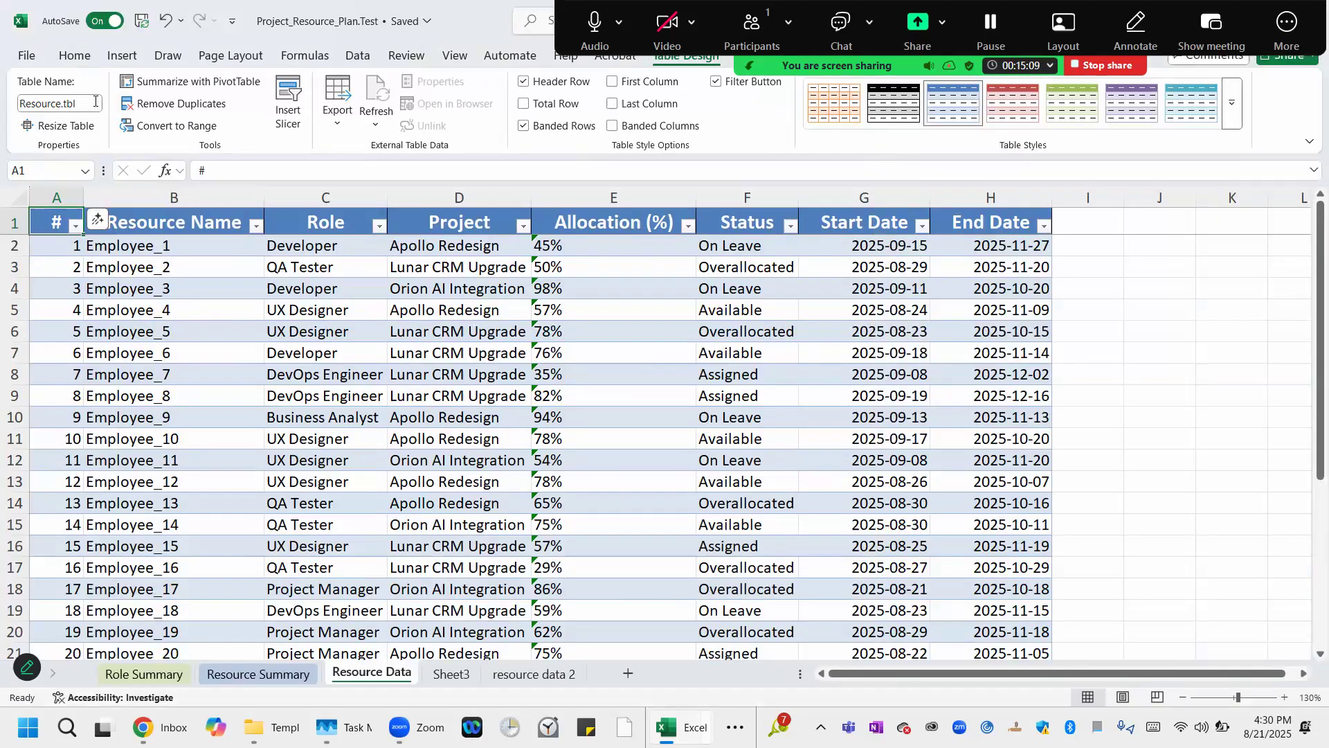
left_click(97, 103)
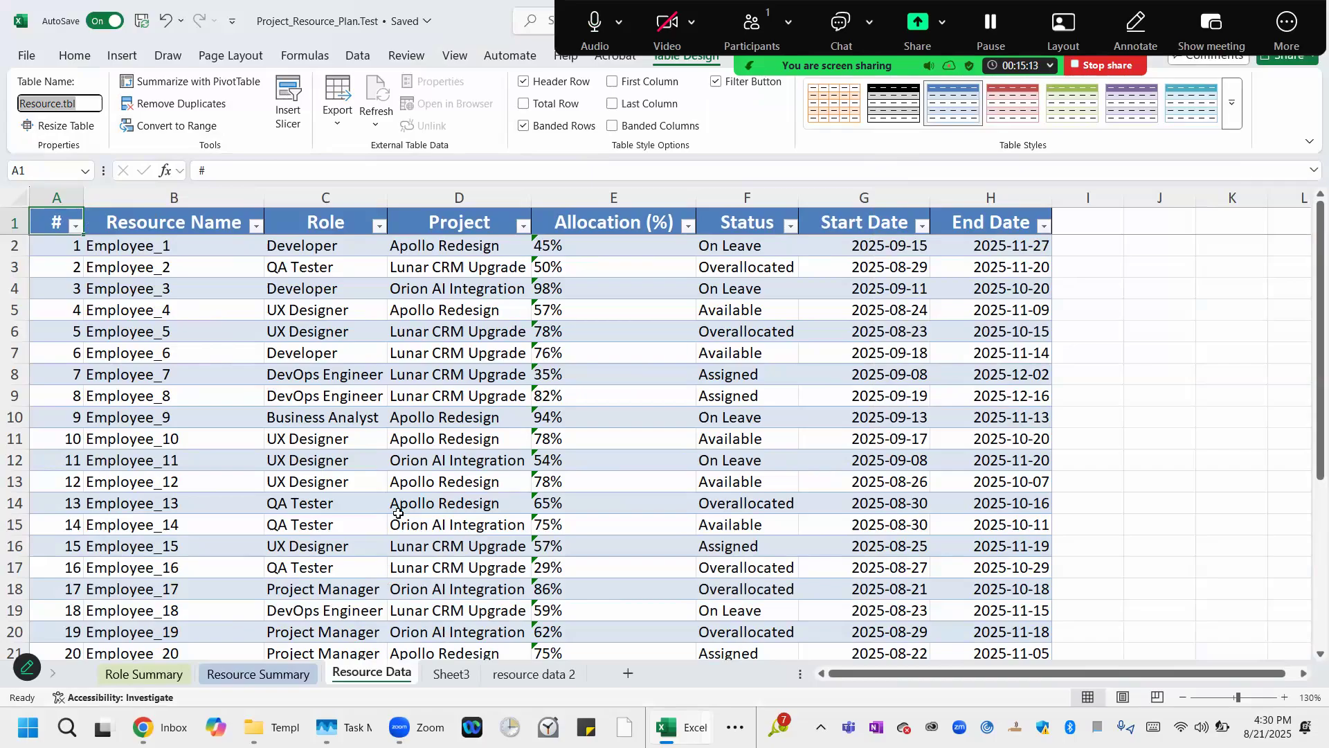
Inspect Sheet3 and the resource data 2 sheet, checking the second table's name and header row.
left_click(451, 673)
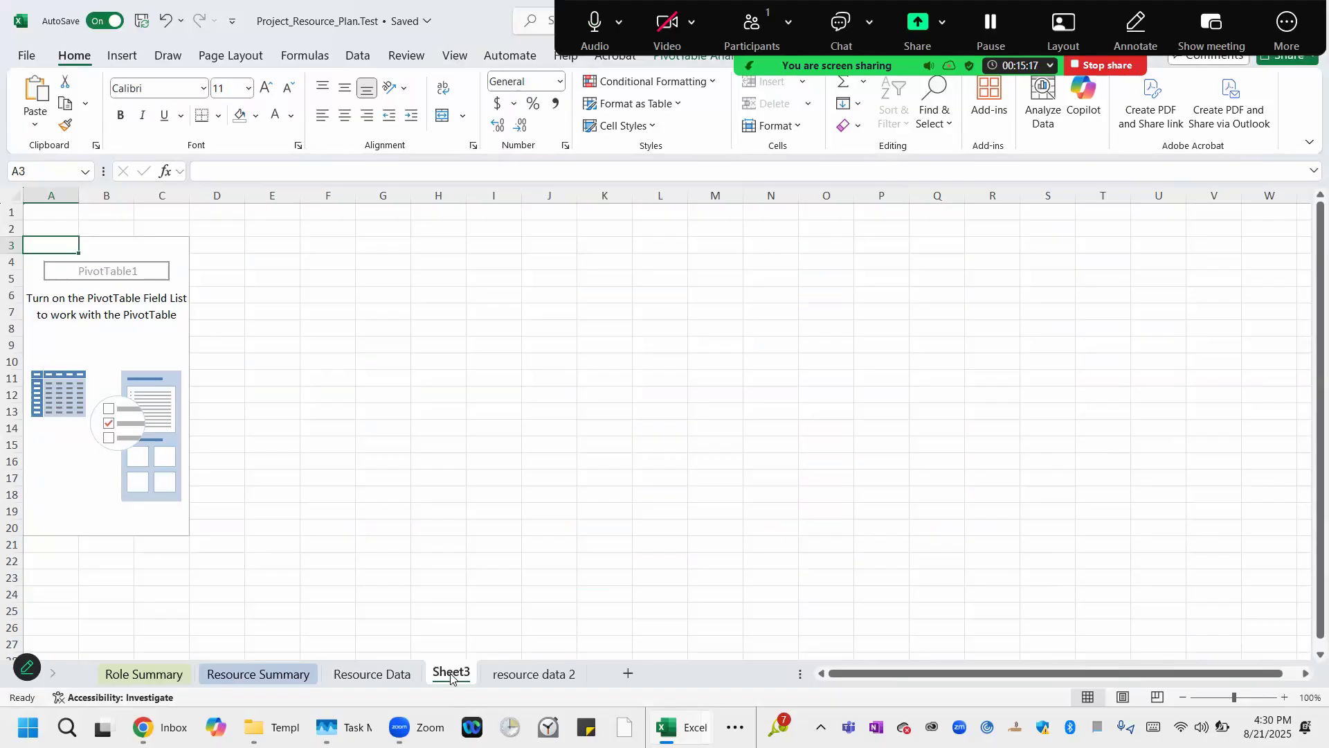
left_click(534, 673)
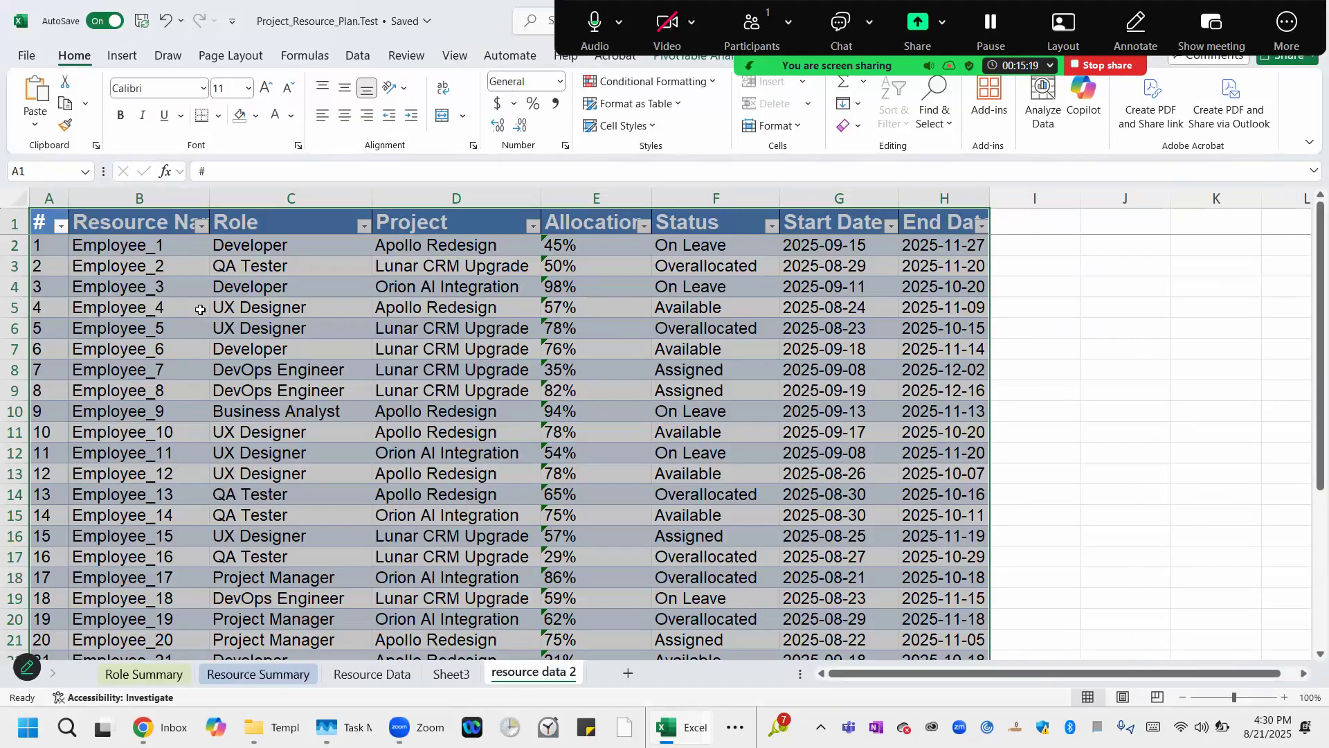
left_click(96, 233)
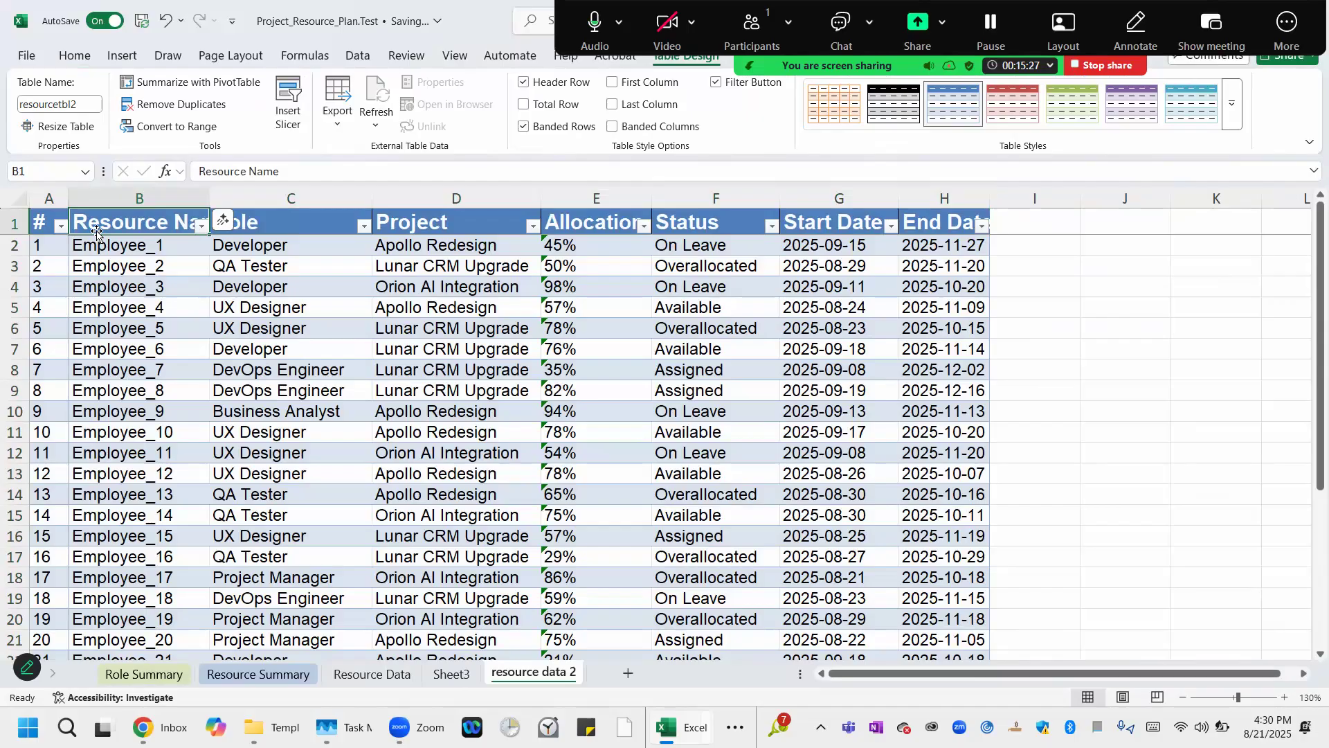
left_click(12, 222)
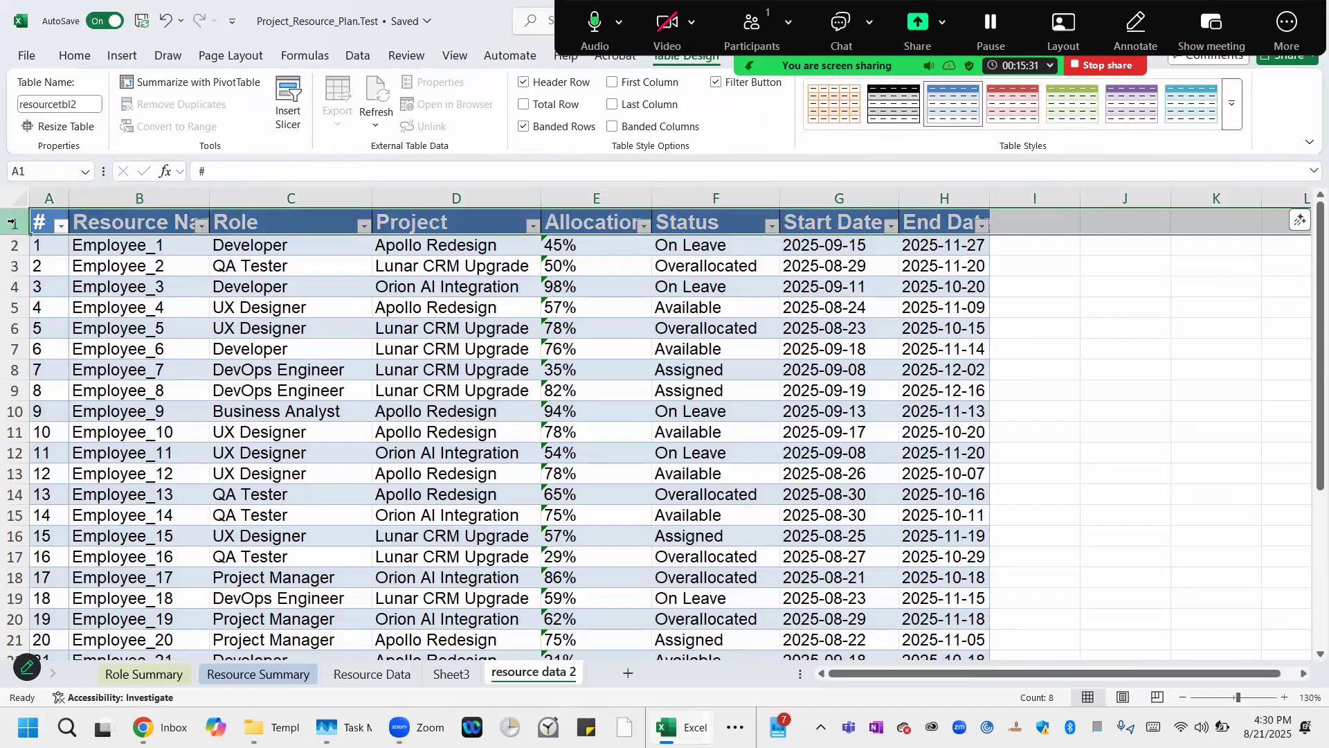
left_click(49, 247)
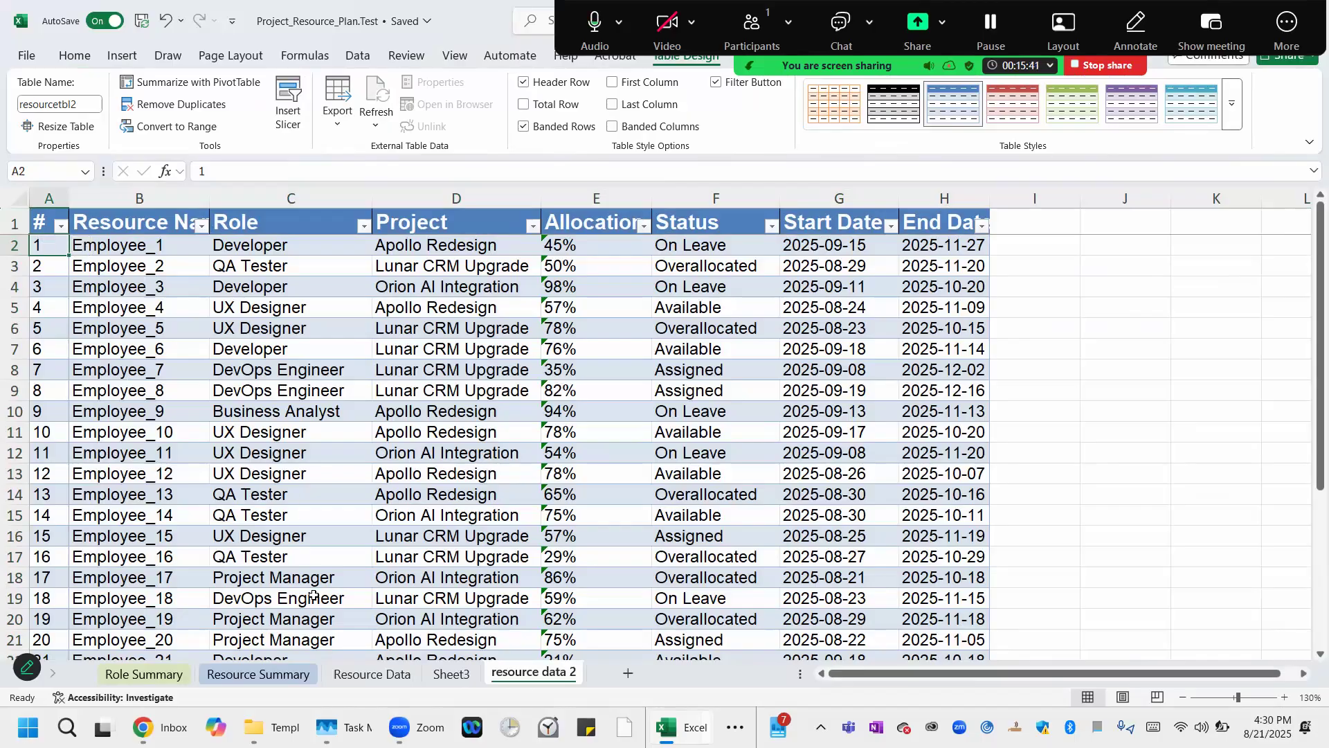
Review the Resource Summary, Role Summary and Resource Data sheets in turn.
left_click(269, 674)
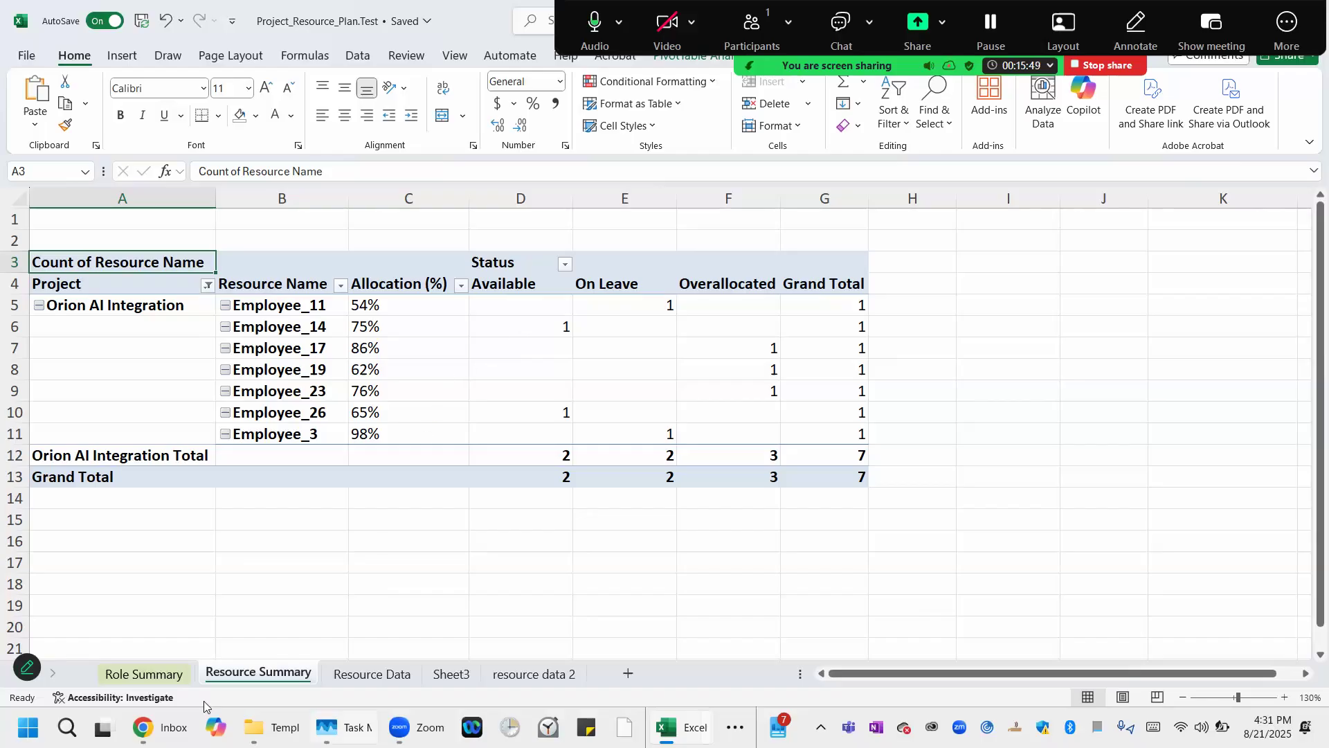
left_click(166, 673)
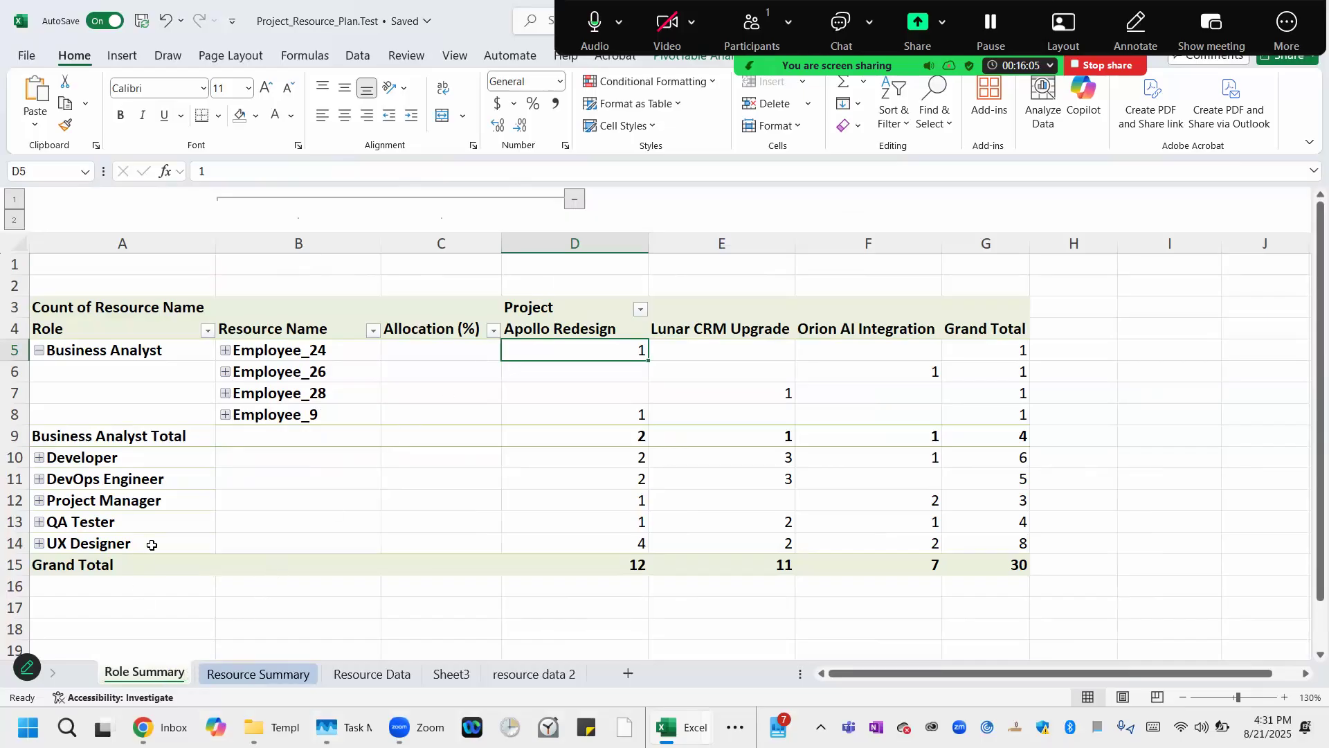
left_click(263, 682)
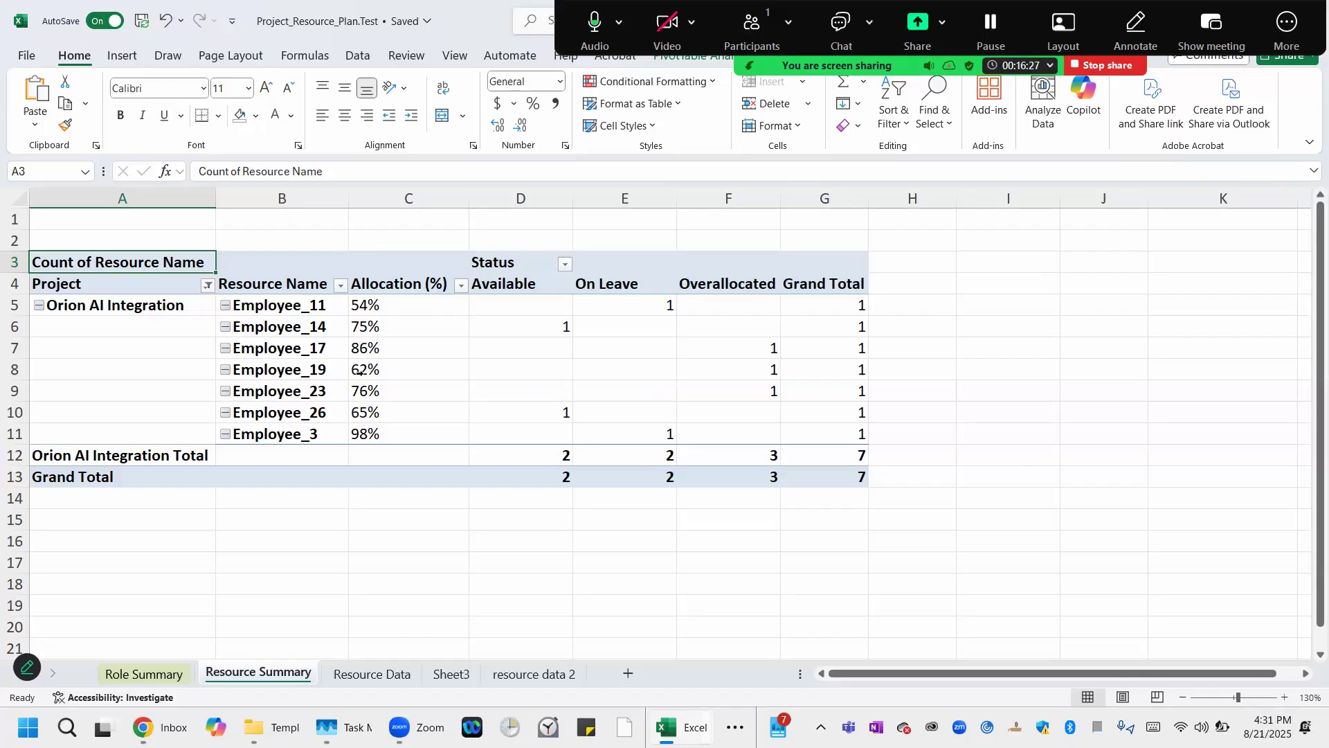
left_click(371, 674)
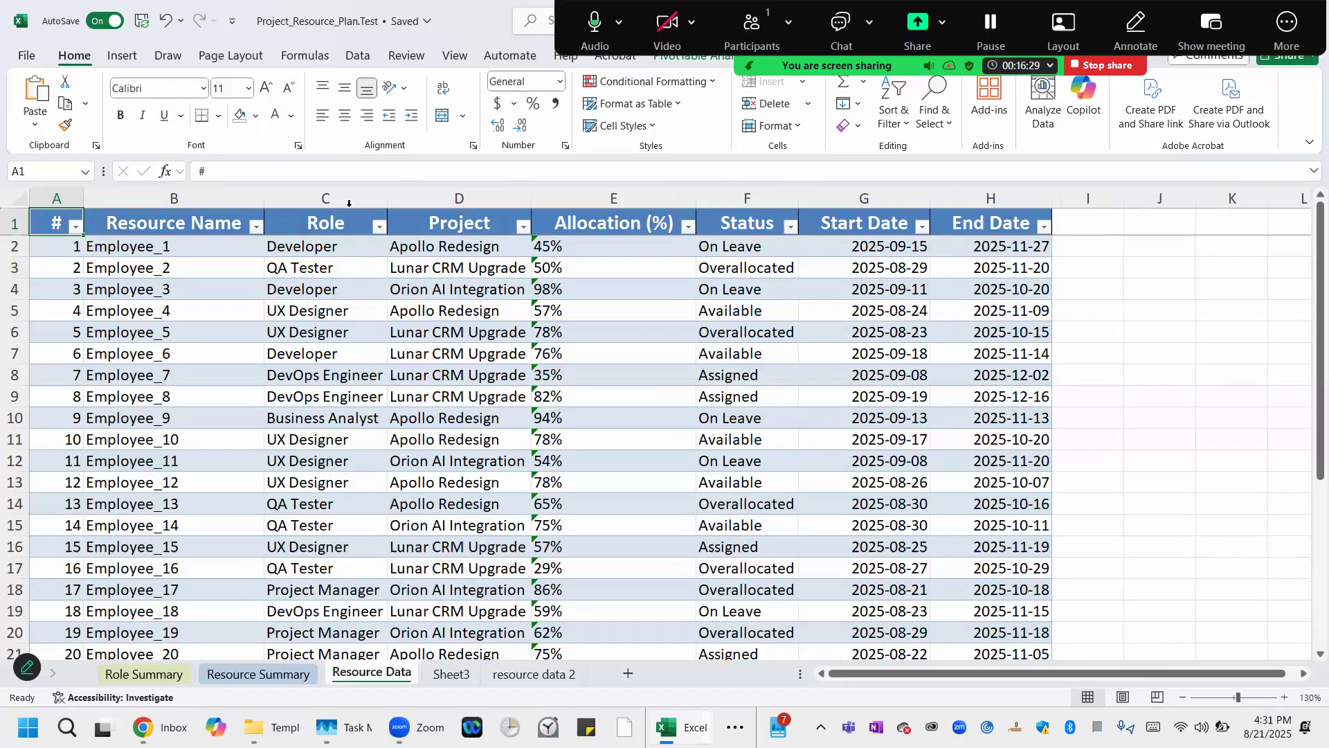